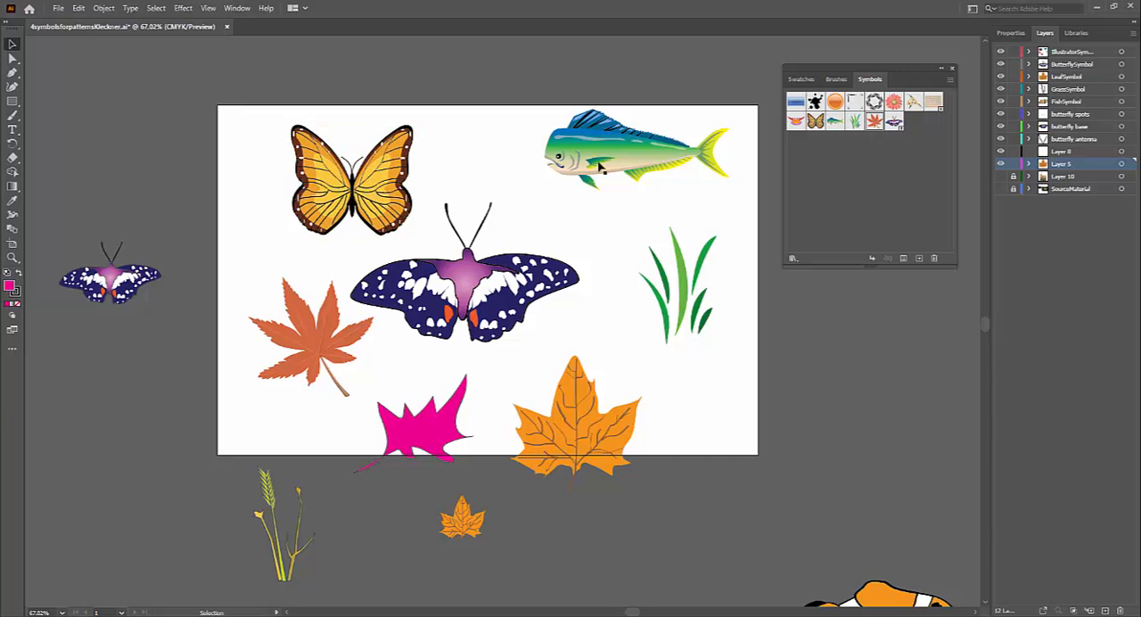
Step: Move the green and blue fish slightly up and left along the artboard's upper edge
click(632, 148)
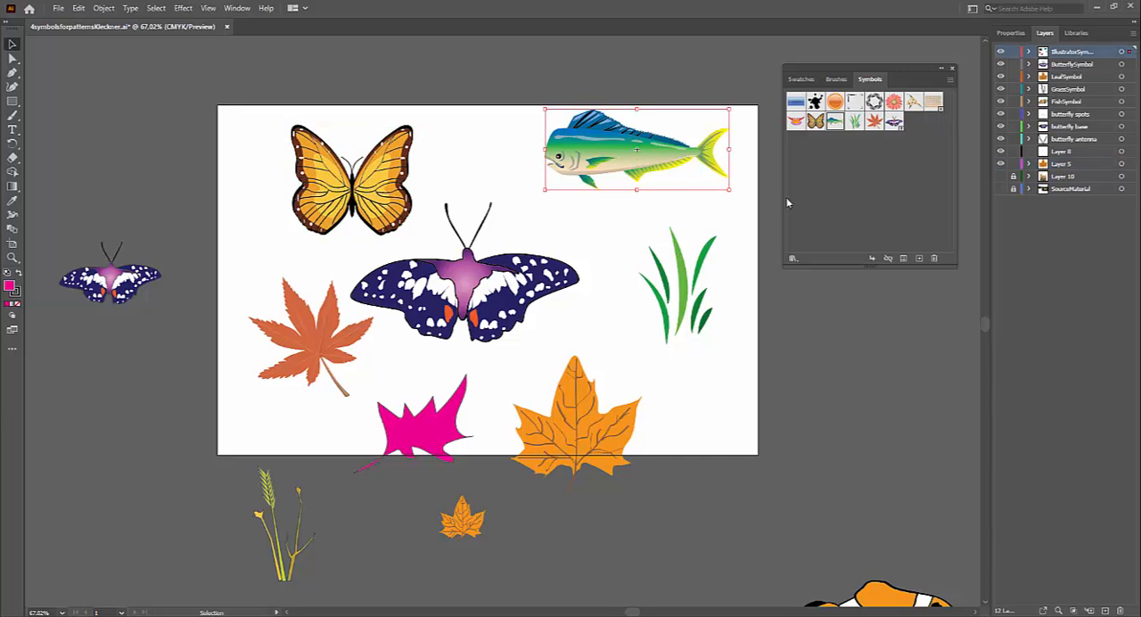
drag(597, 166, 564, 156)
click(612, 280)
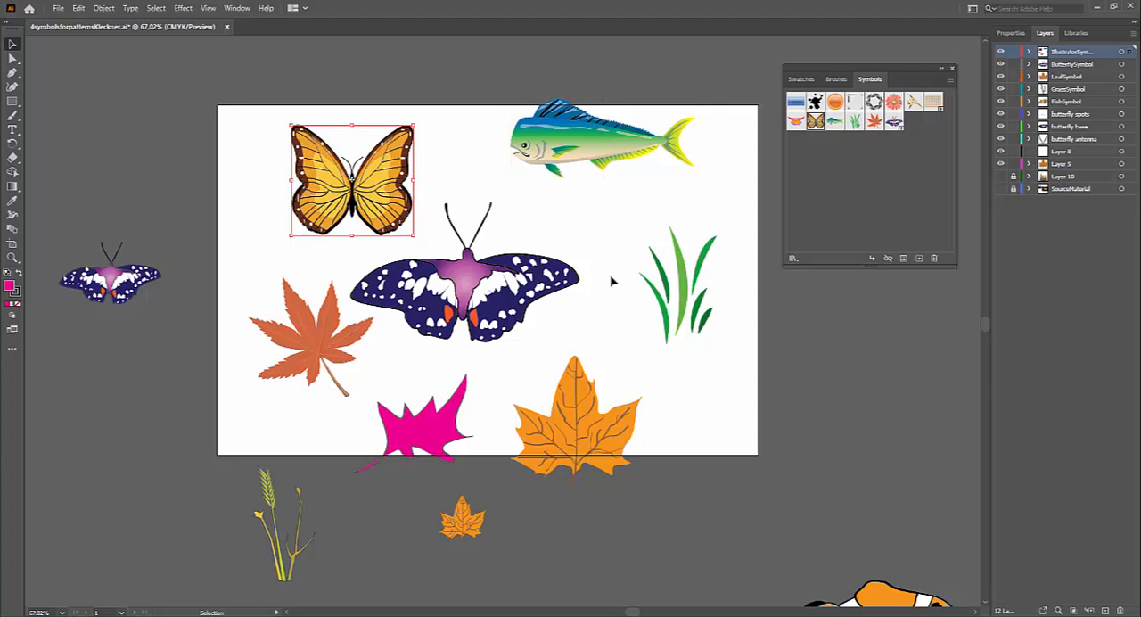
Step: Move the small purple butterfly symbol from beside the artboard's left edge to beyond its lower-right edge
click(682, 288)
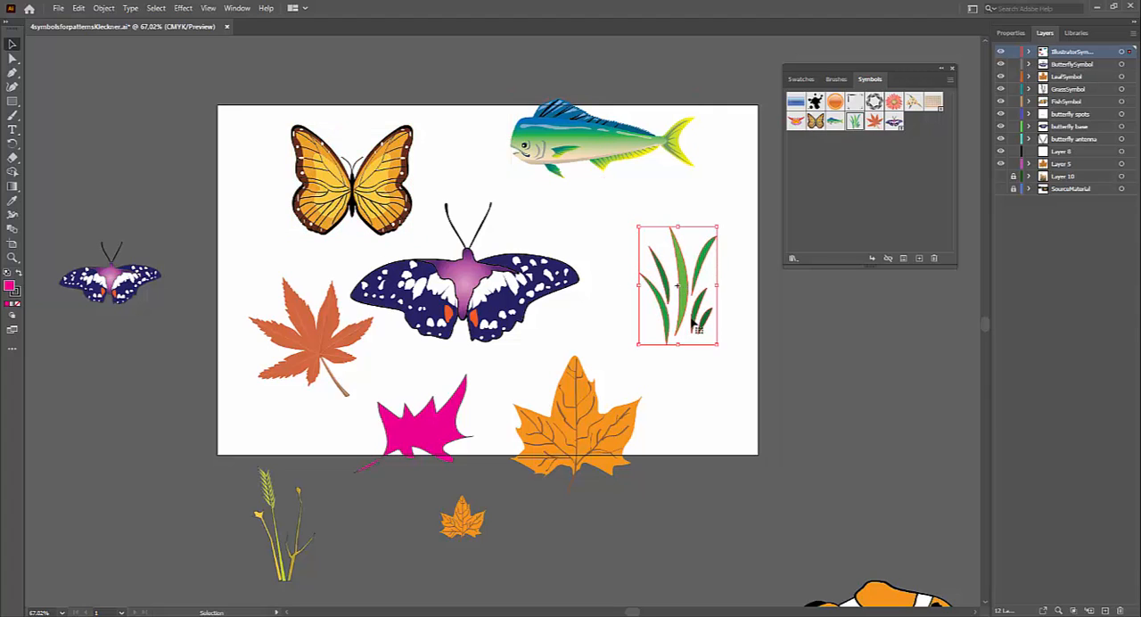
click(481, 292)
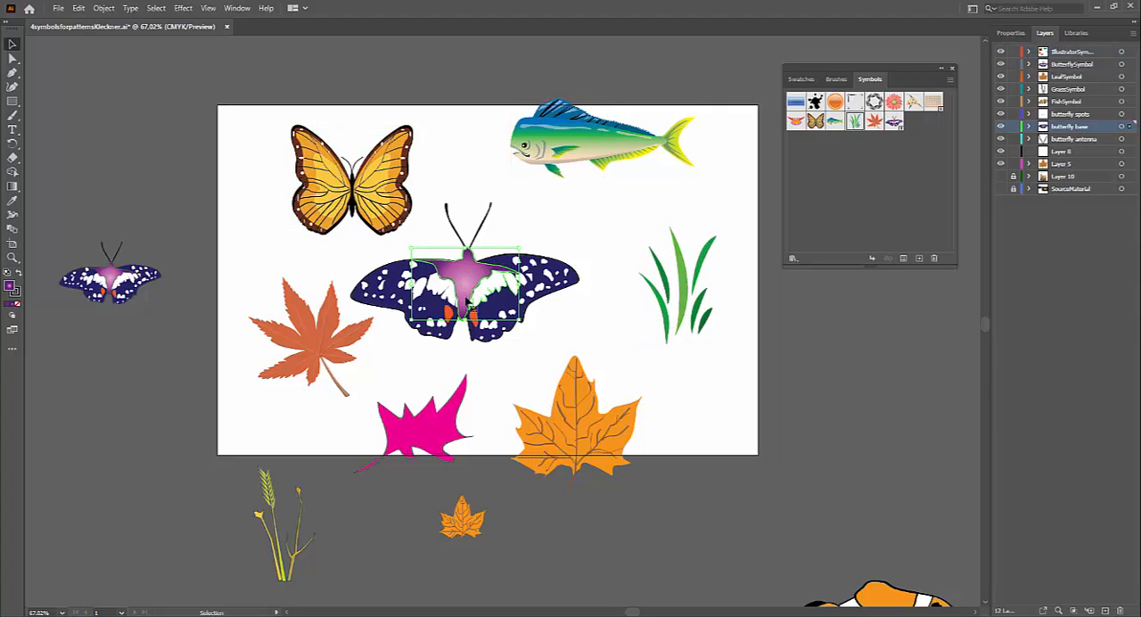
drag(419, 247, 526, 330)
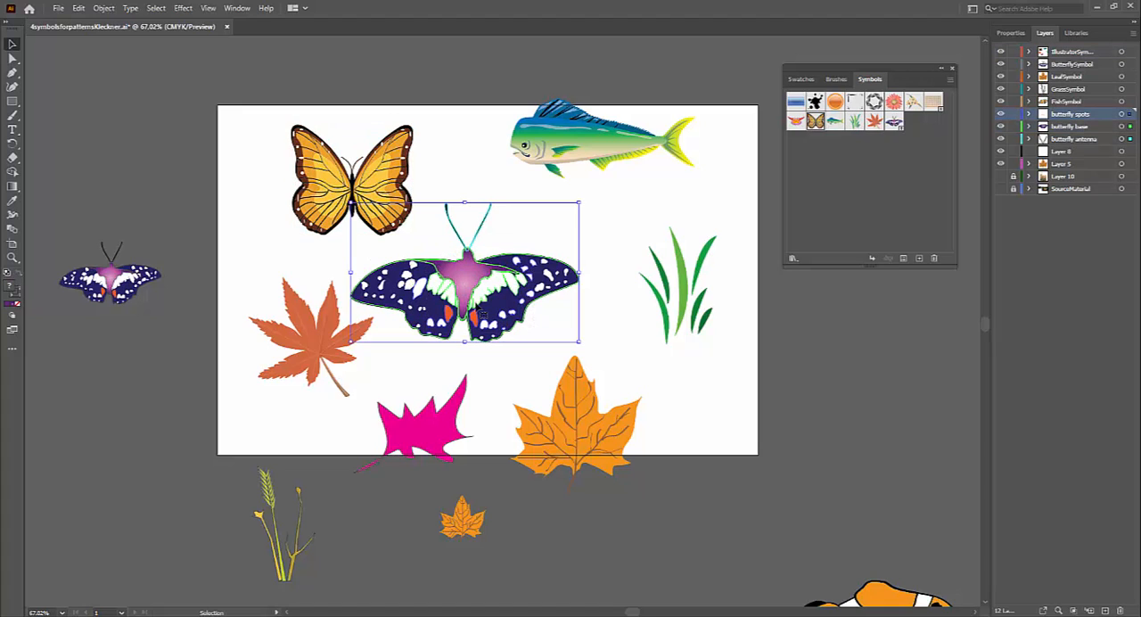
click(111, 281)
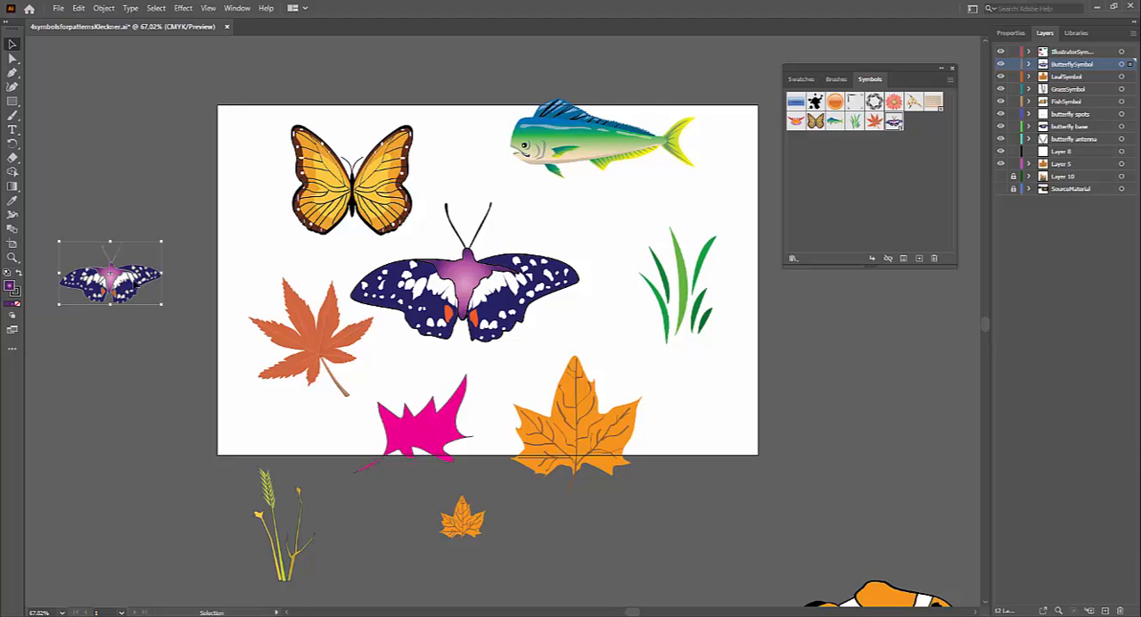
drag(111, 281, 840, 412)
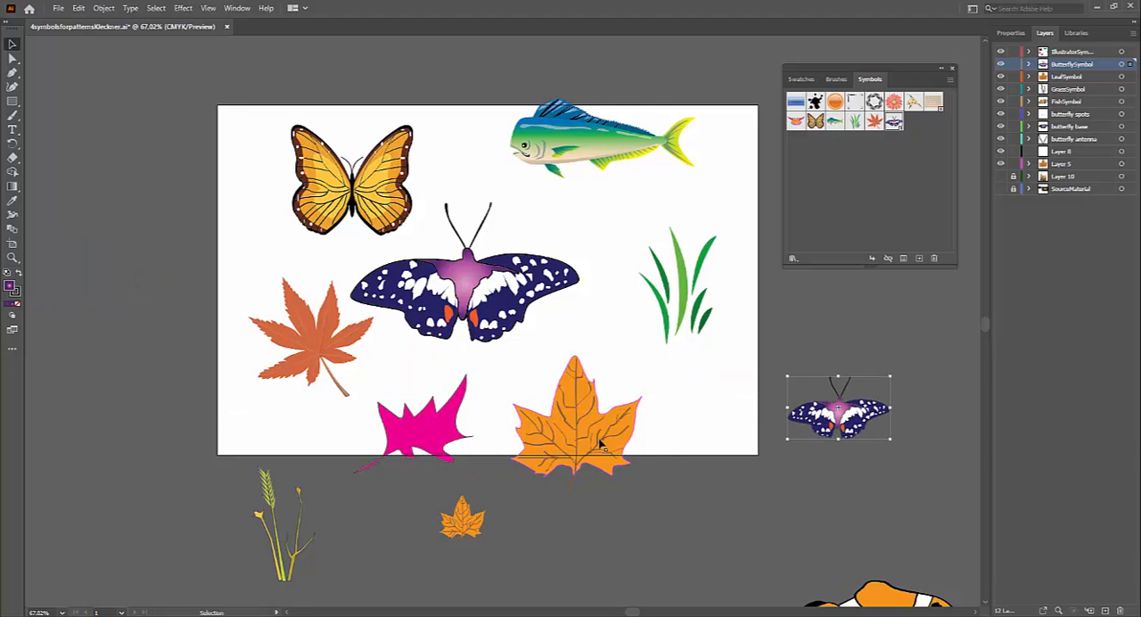
Step: Move the wheat-like grass sprig up and left so it overlaps the artboard's lower-left corner
drag(573, 420, 560, 457)
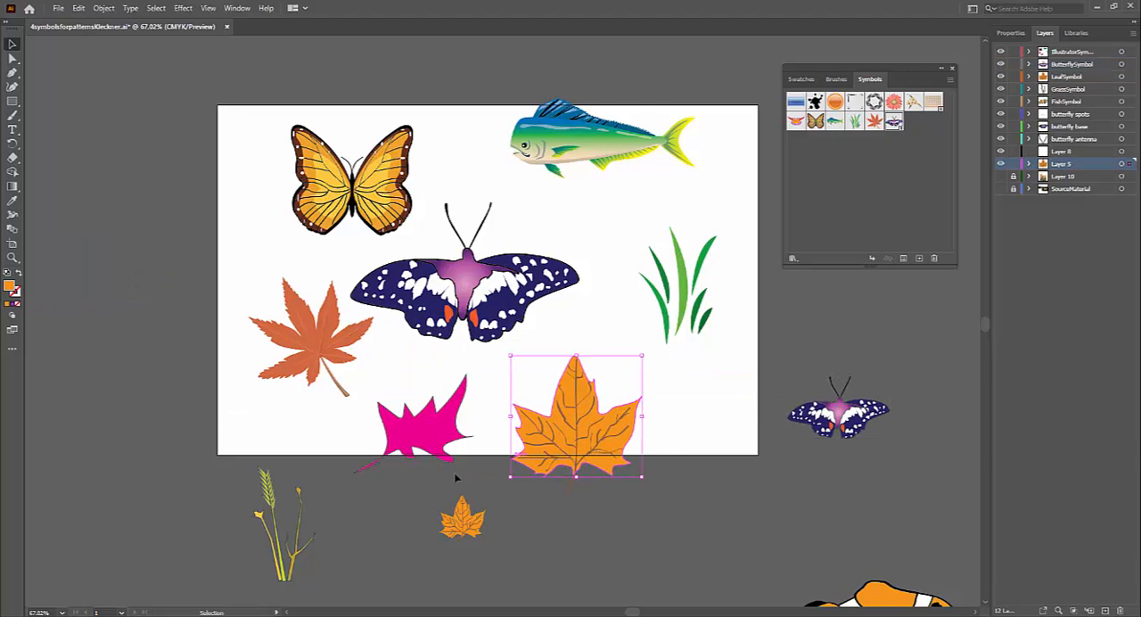
click(464, 526)
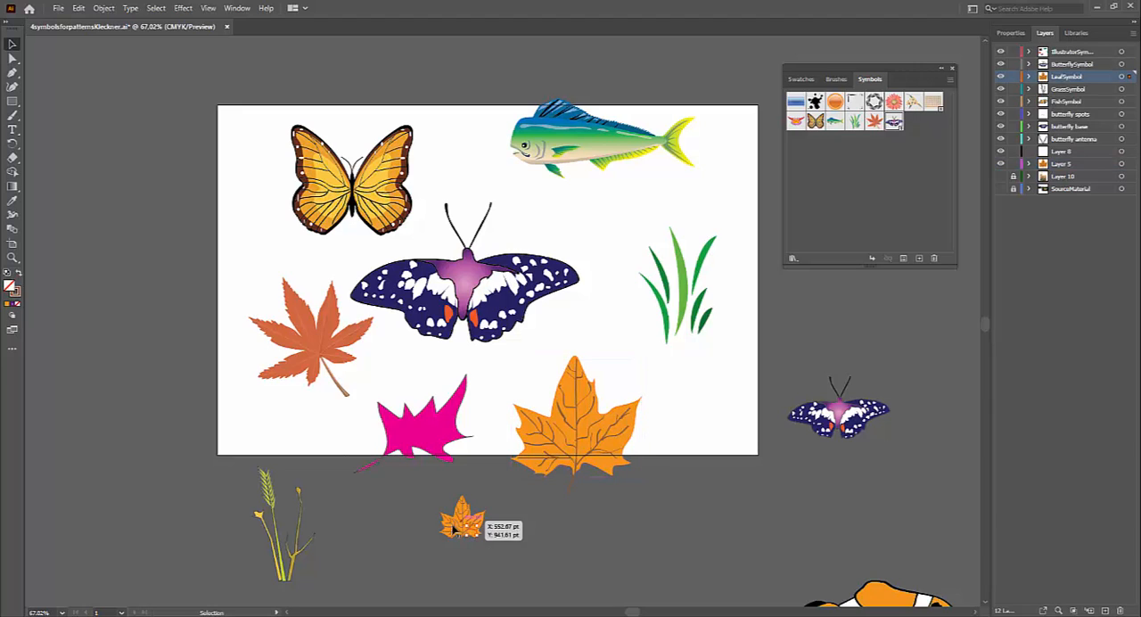
click(308, 548)
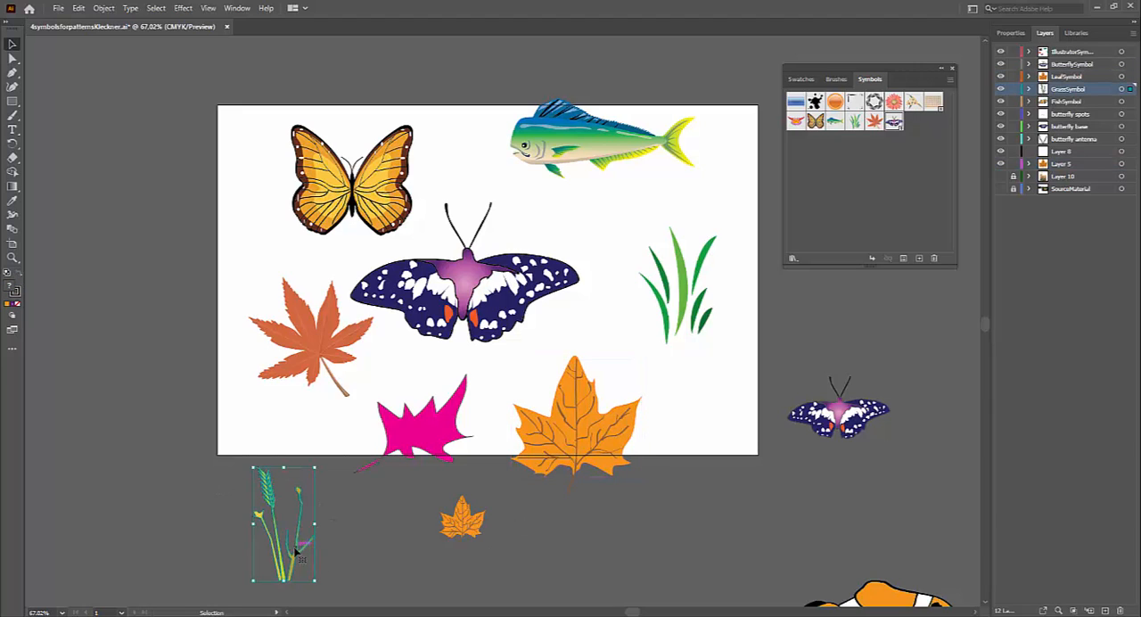
drag(303, 535, 246, 468)
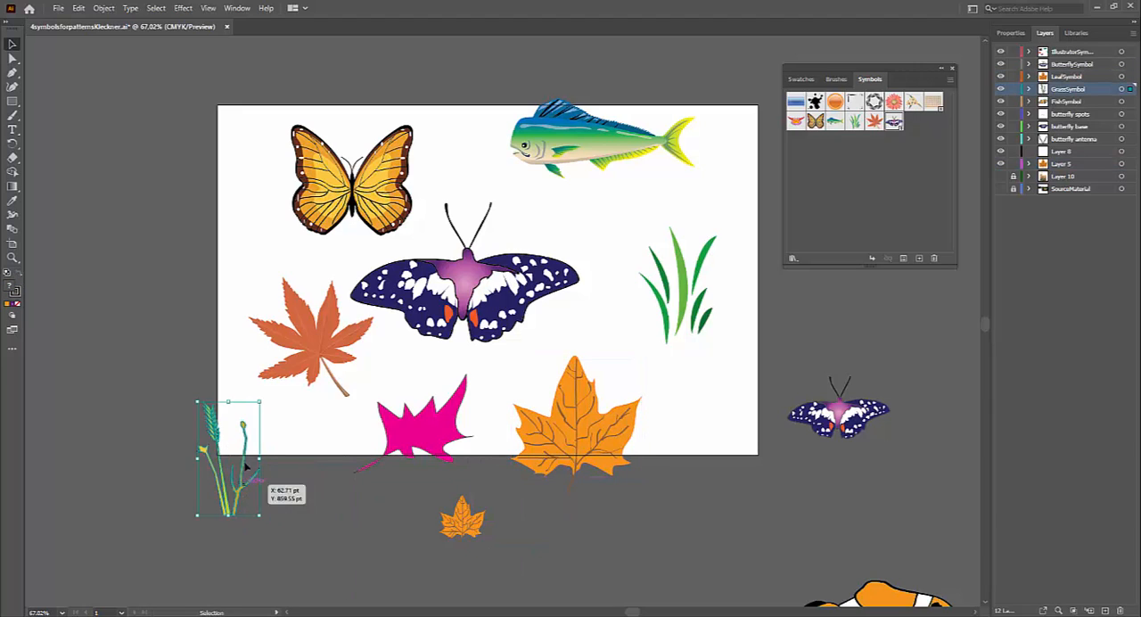
click(301, 497)
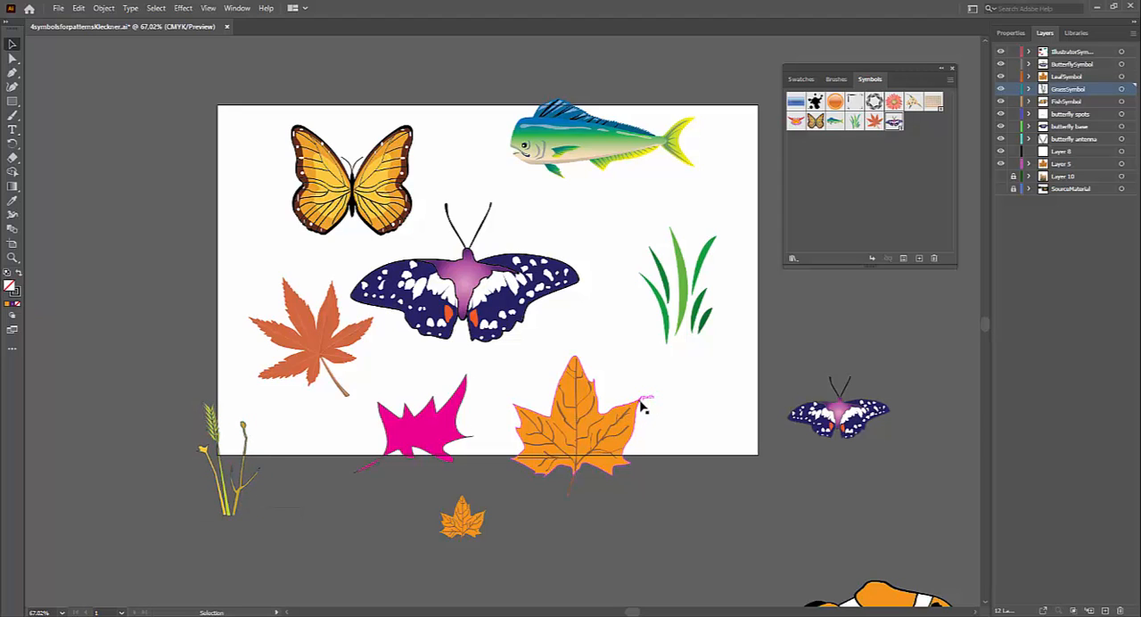
Step: Move the orange clownfish up and left, closer to the artboard's lower edge
scroll(708, 446, down, 3)
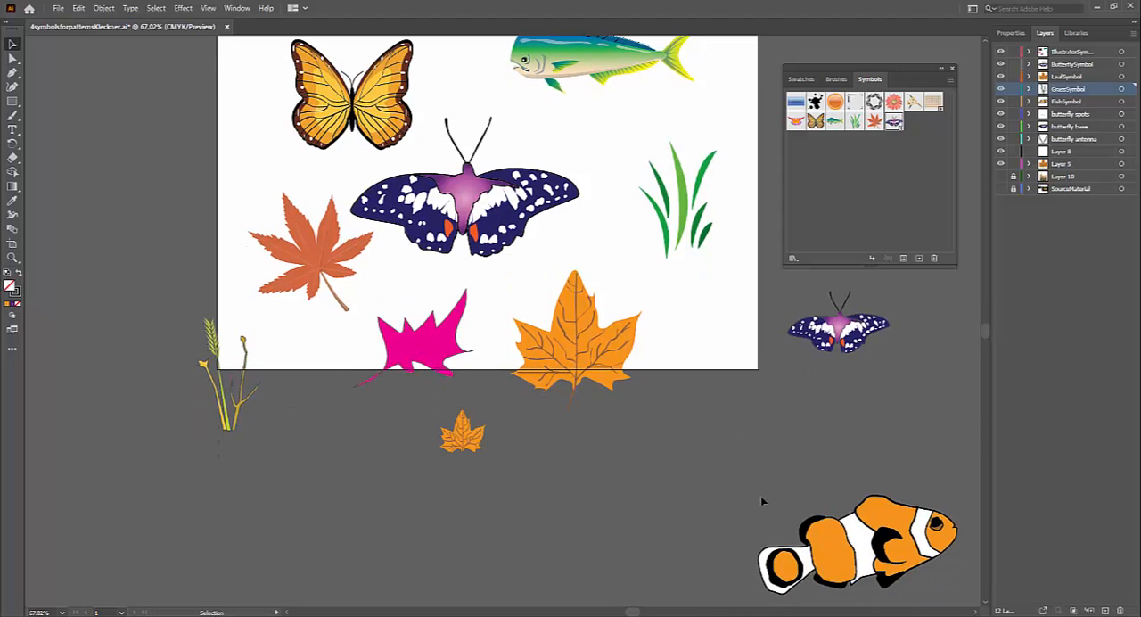
click(896, 548)
drag(893, 544, 754, 481)
click(714, 431)
scroll(713, 430, up, 4)
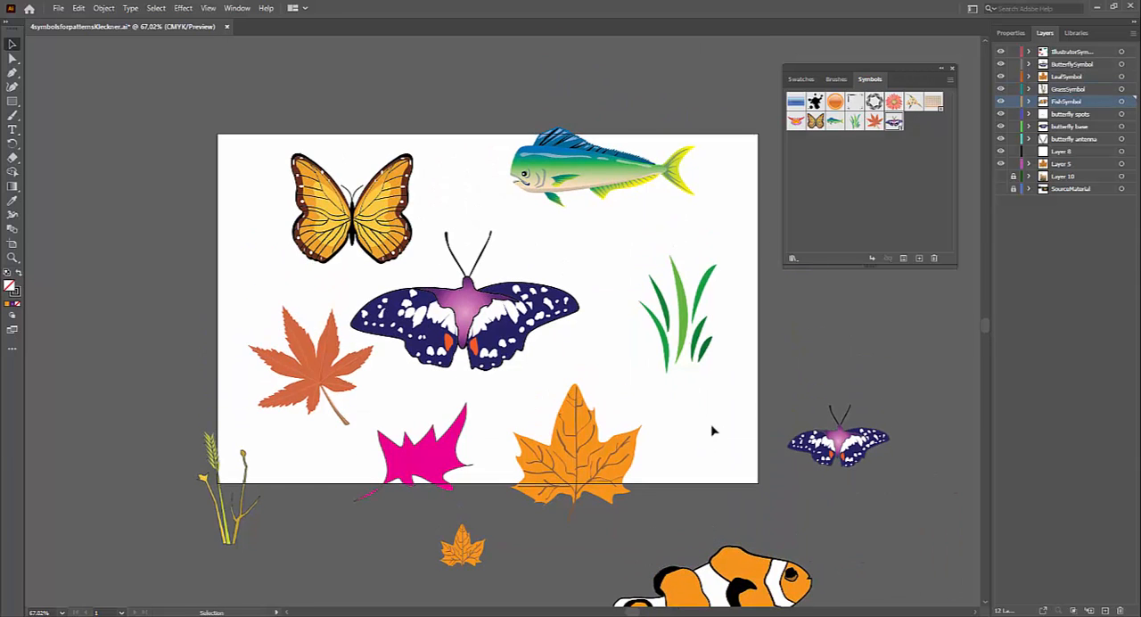
scroll(704, 432, down, 1)
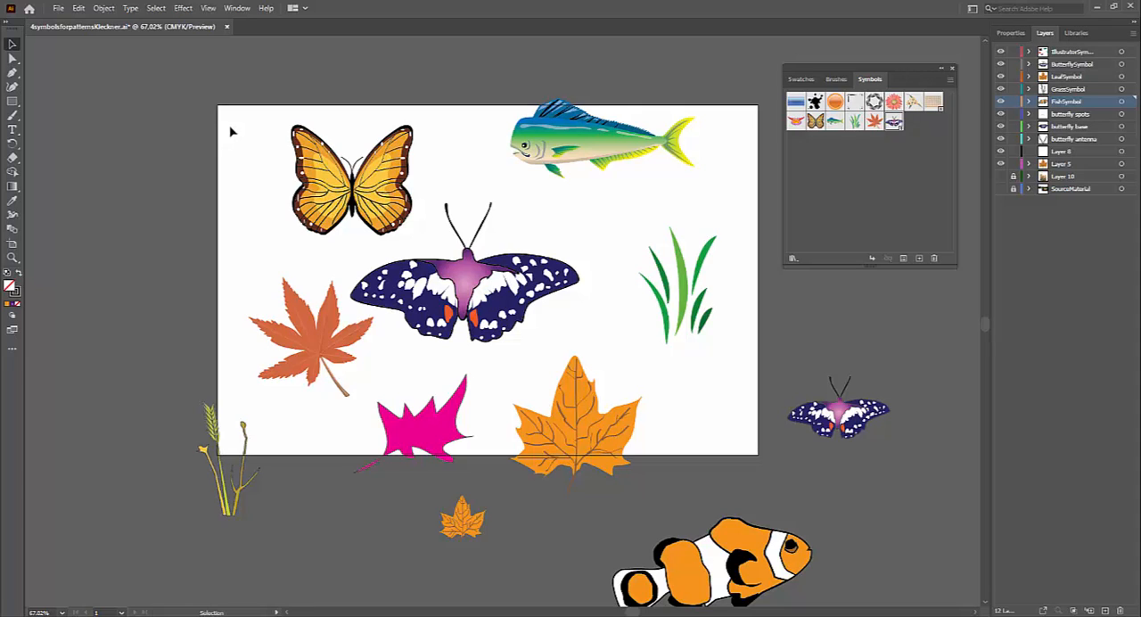
Step: Create a new Tabloid document in landscape orientation, 1224 × 792 pt
click(57, 8)
click(75, 21)
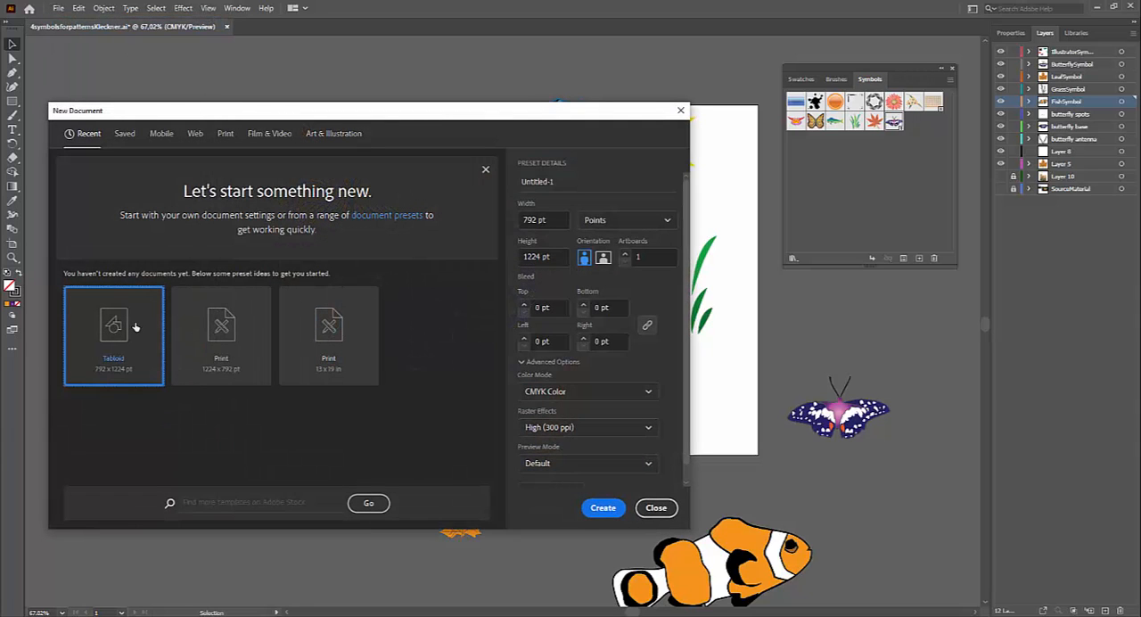
click(603, 257)
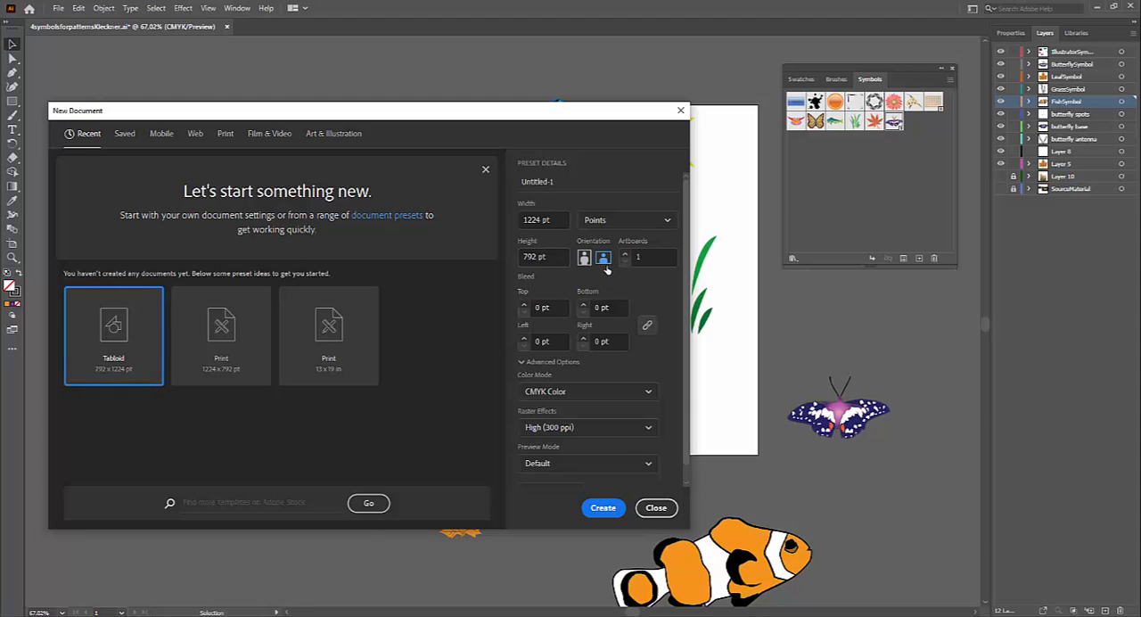
click(605, 507)
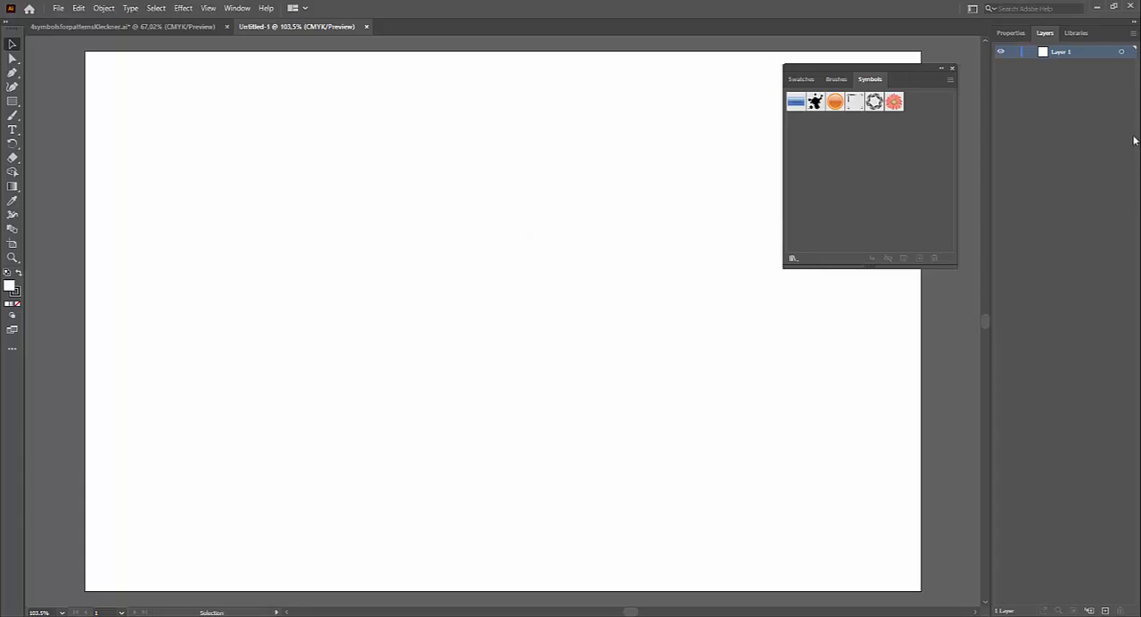
Step: Close and reopen the Symbols panel, and reposition it over the artboard's upper-right corner
click(972, 9)
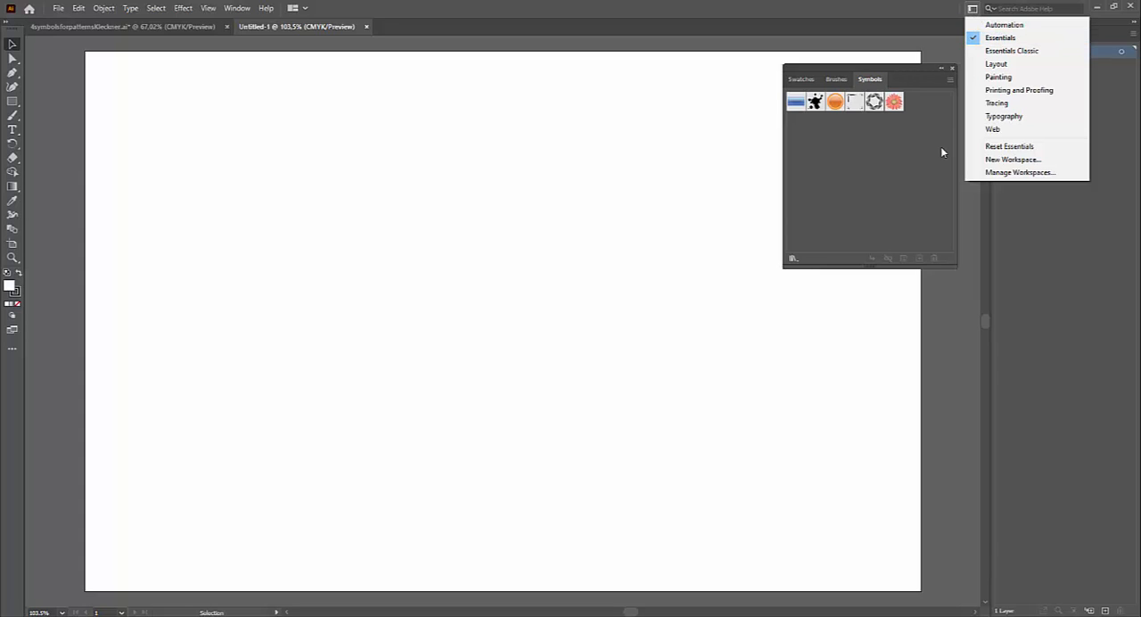
drag(893, 70, 878, 71)
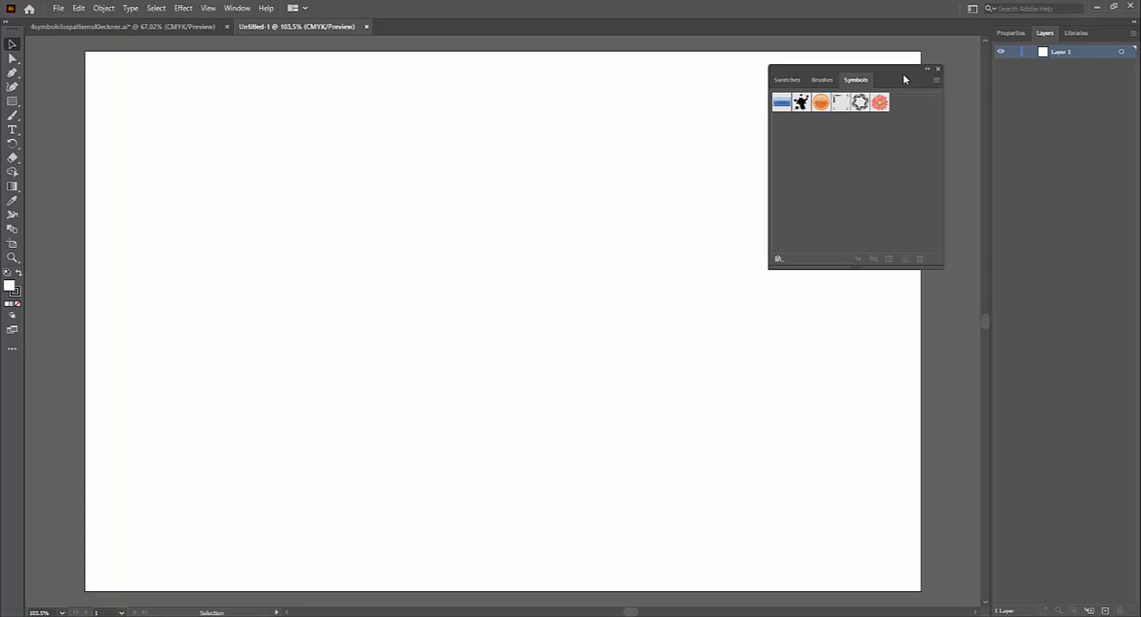
click(938, 70)
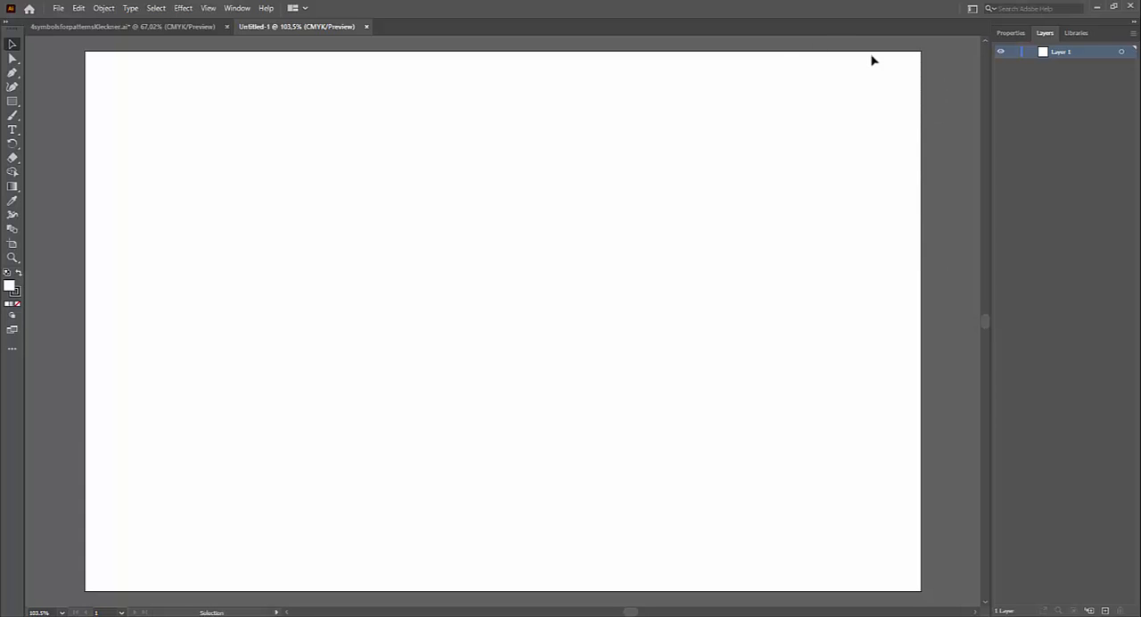
click(237, 8)
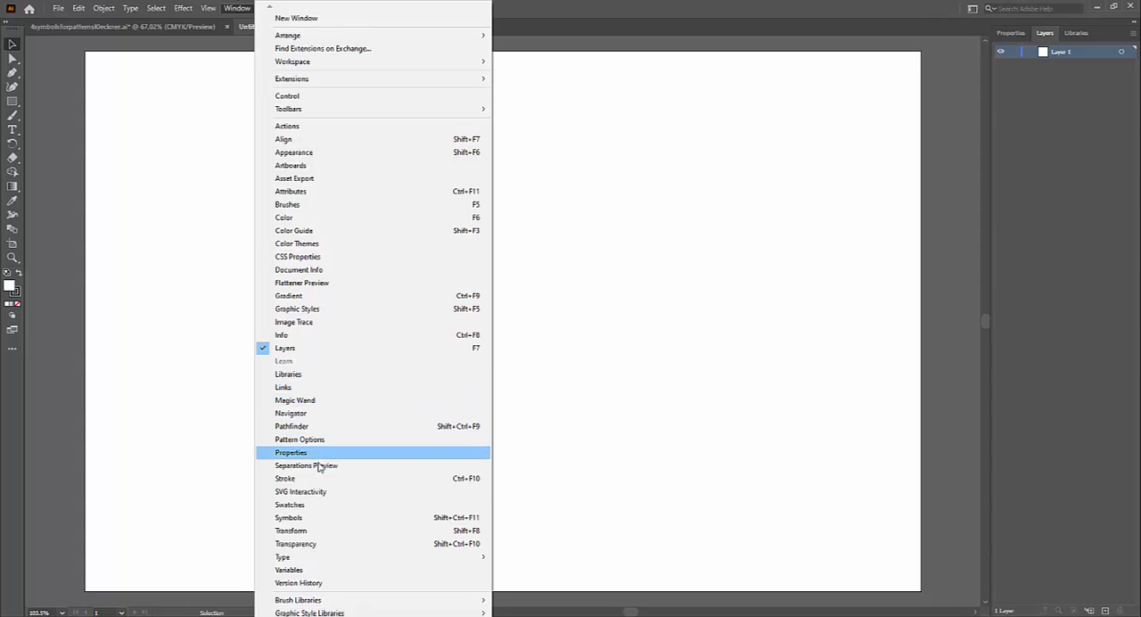
click(297, 519)
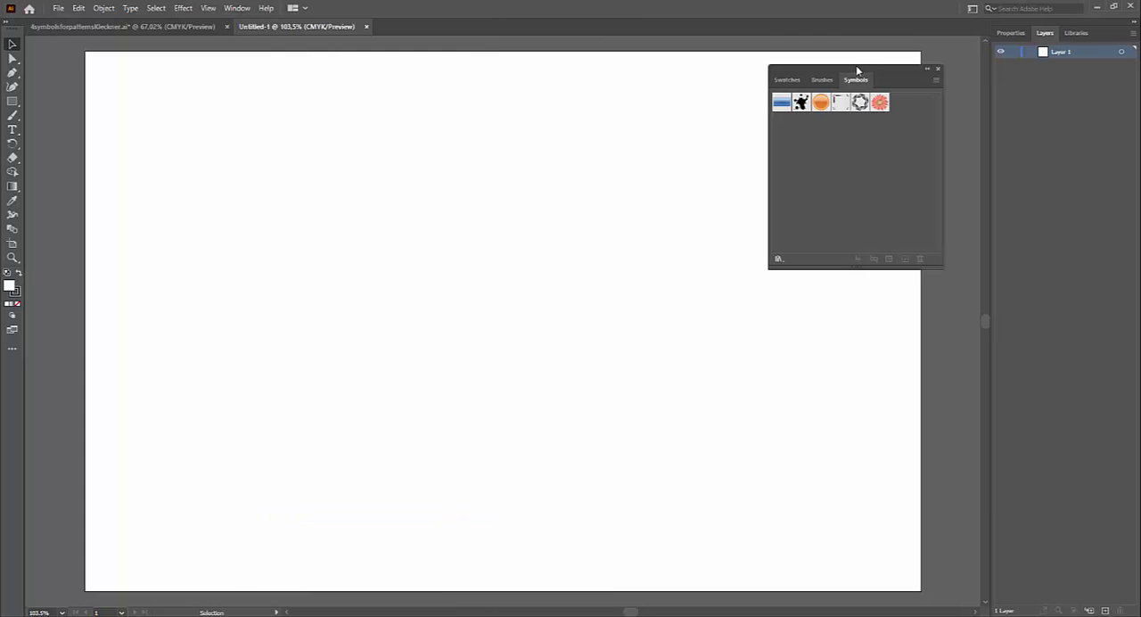
mouse_move(856, 66)
mouse_down()
mouse_move(888, 101)
mouse_move(939, 64)
mouse_move(861, 72)
mouse_move(851, 52)
mouse_up()
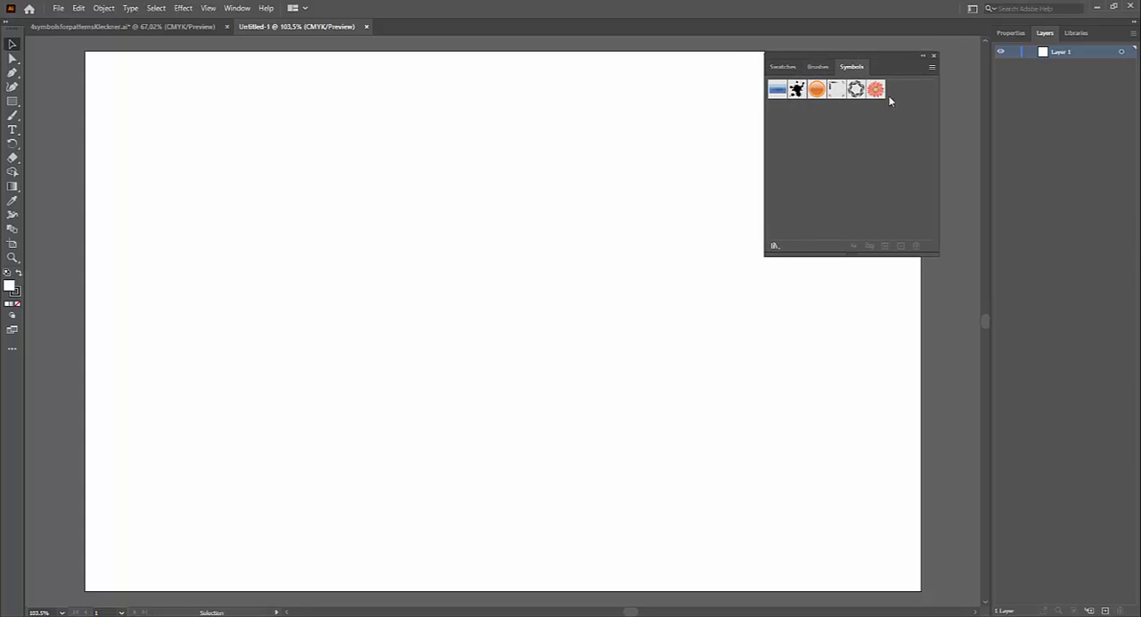
Step: Open the Nature symbol library and place it beside the document's symbol collection
click(931, 69)
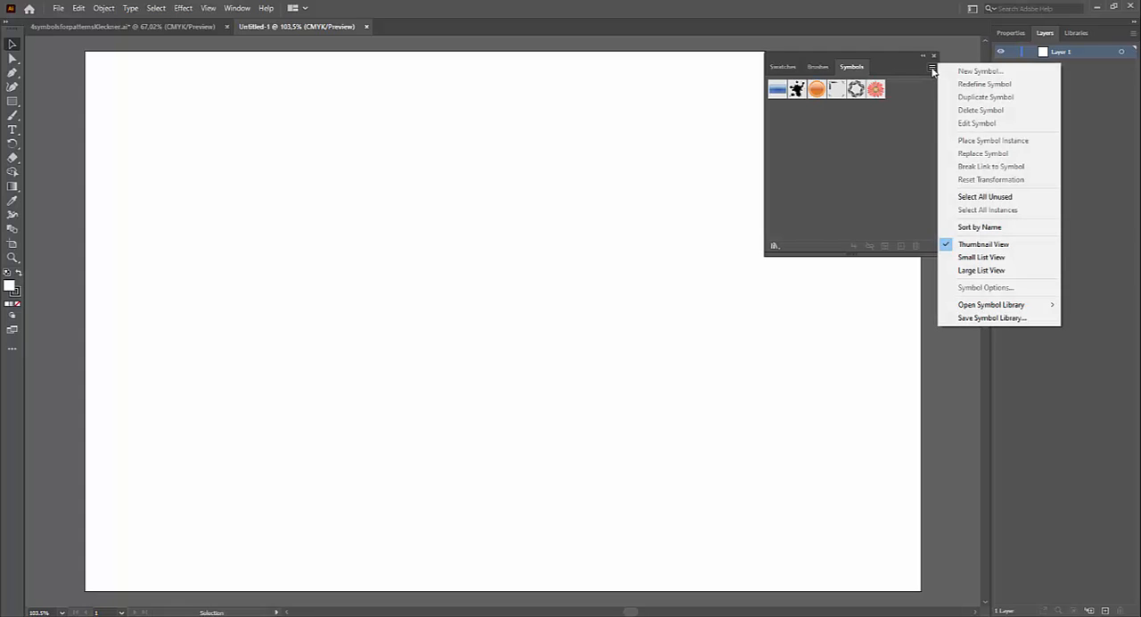
mouse_move(975, 307)
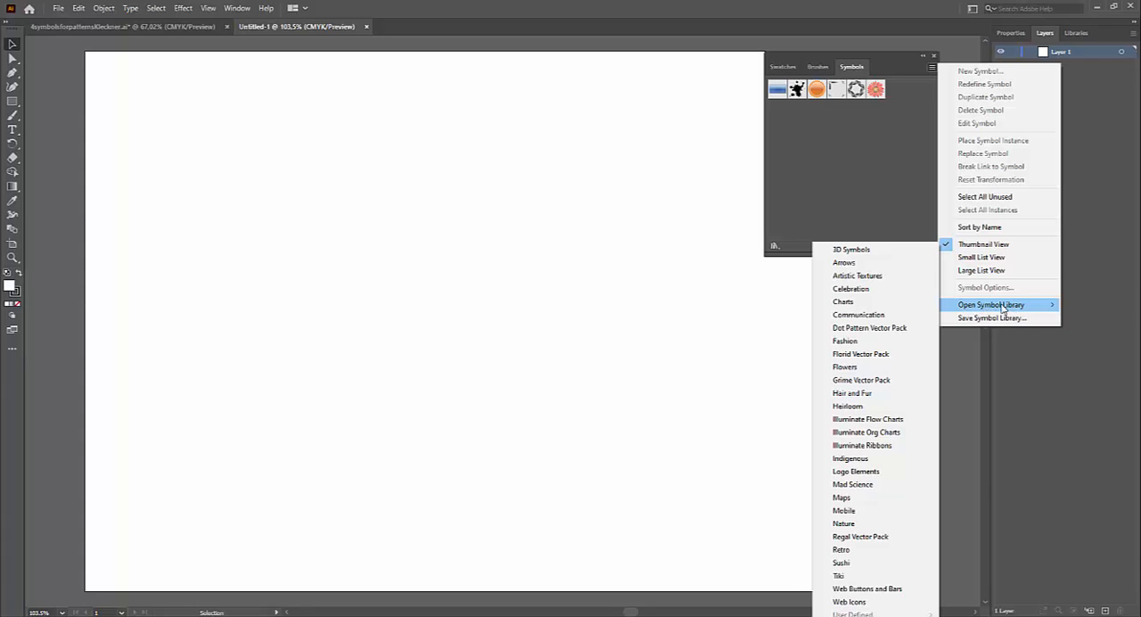
click(845, 523)
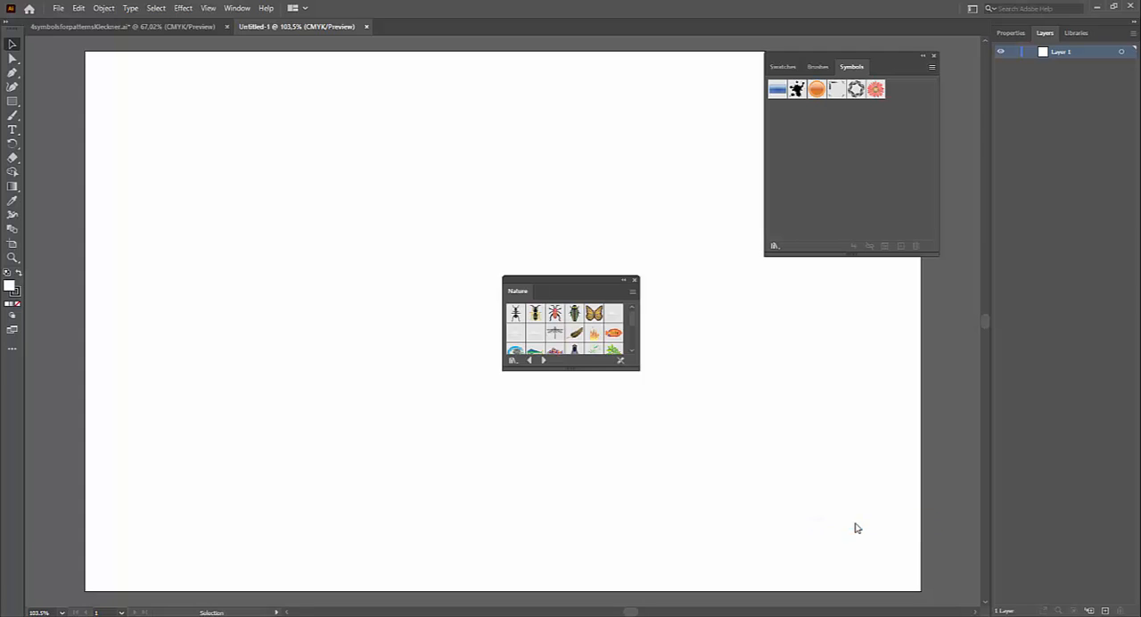
drag(589, 286, 659, 203)
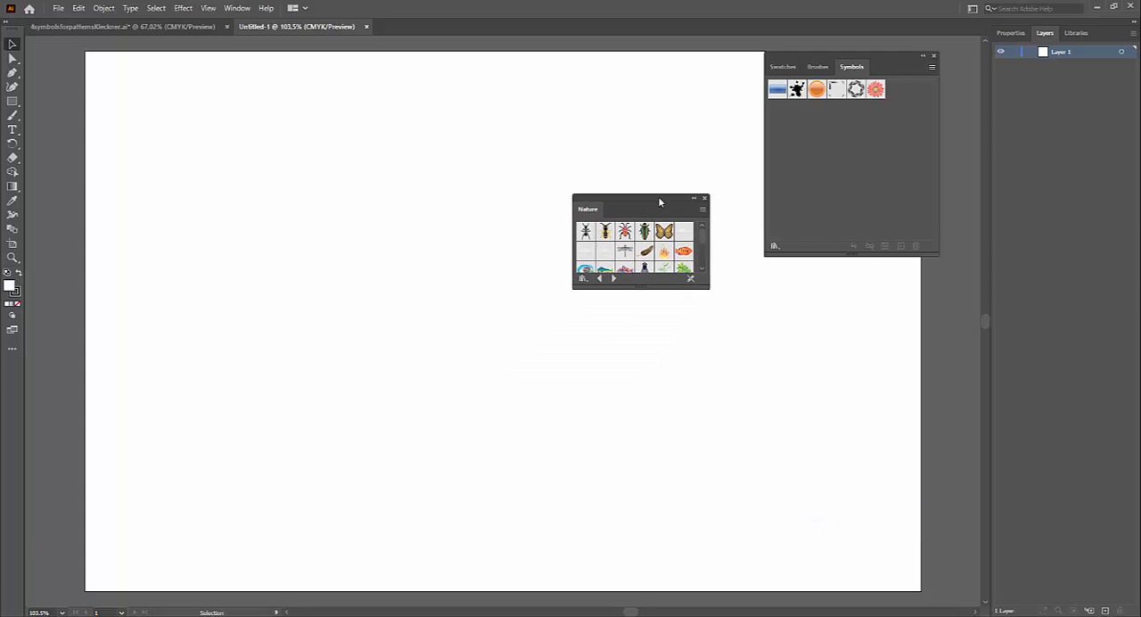
Step: Add the butterfly, beetle, three grass symbols and blue spider from the Nature library to the document's symbols, and close the library
click(664, 232)
click(643, 232)
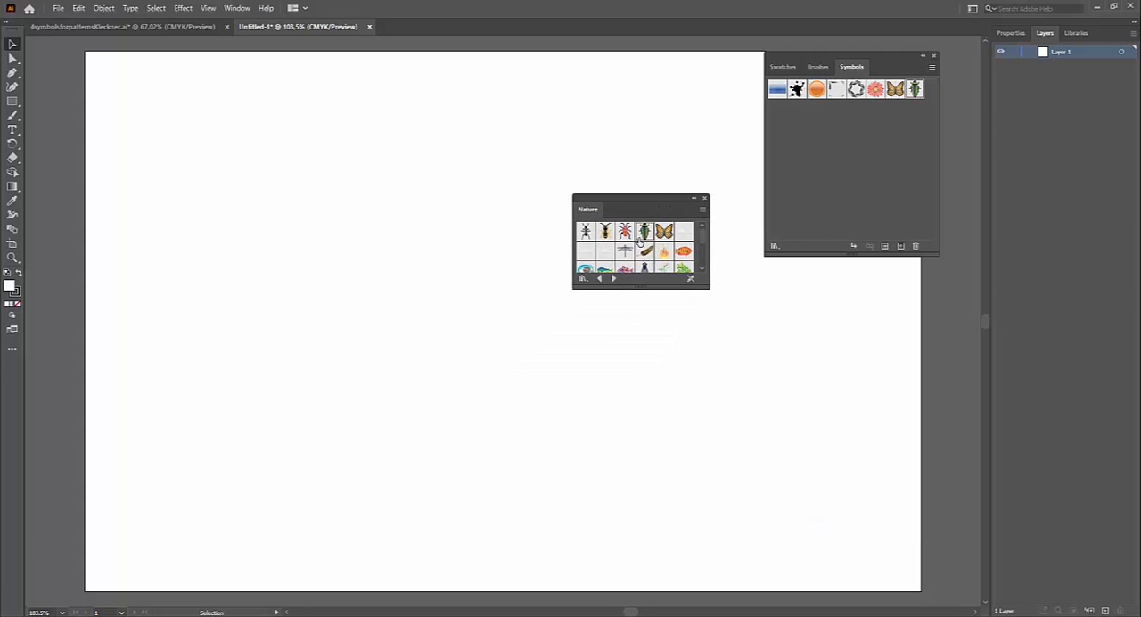
scroll(629, 258, down, 2)
click(627, 256)
click(606, 258)
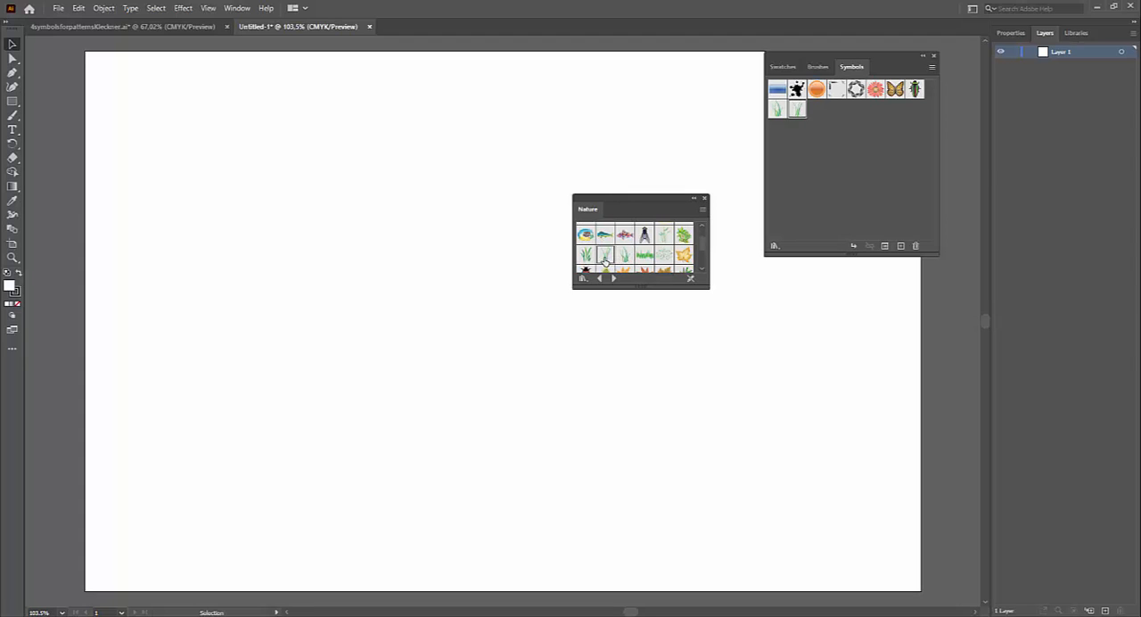
click(585, 257)
scroll(656, 258, down, 4)
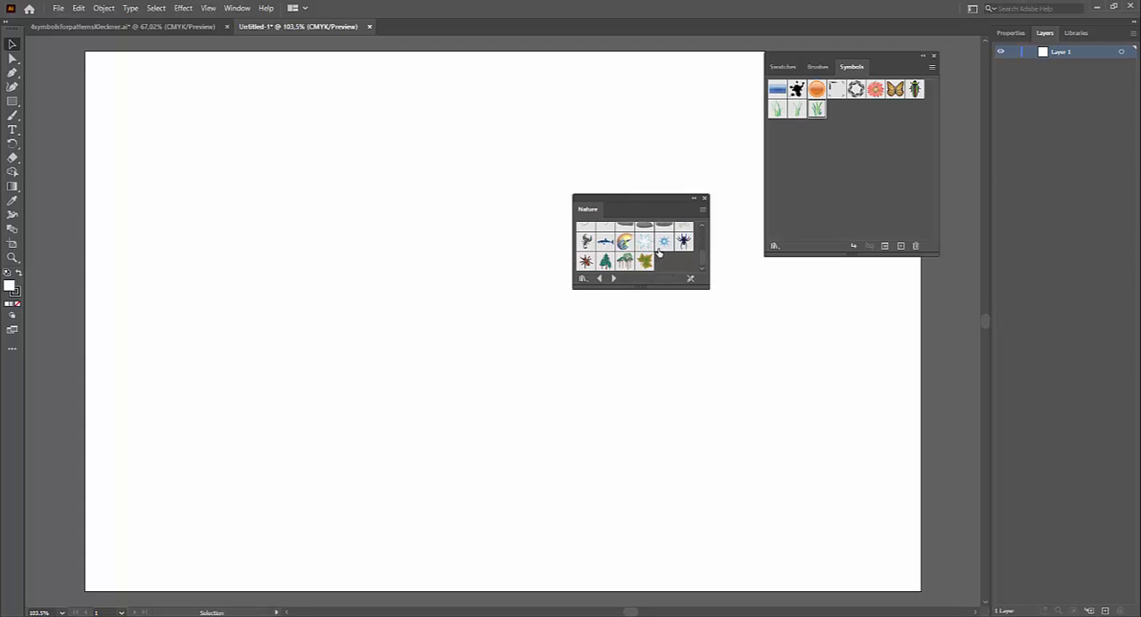
click(683, 242)
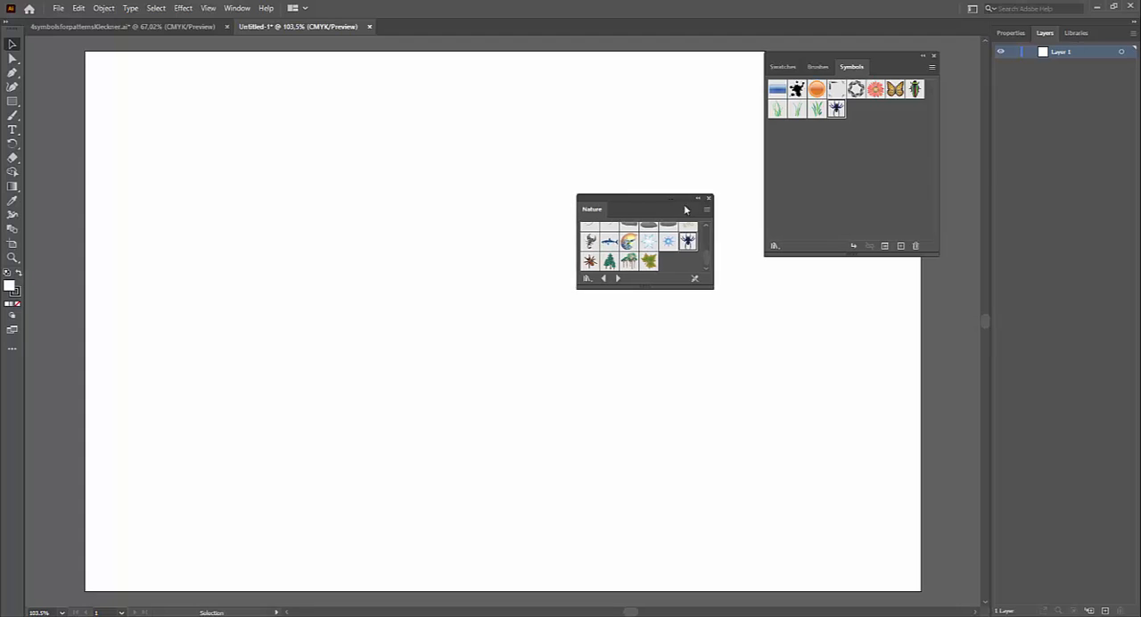
drag(684, 205, 776, 298)
click(797, 294)
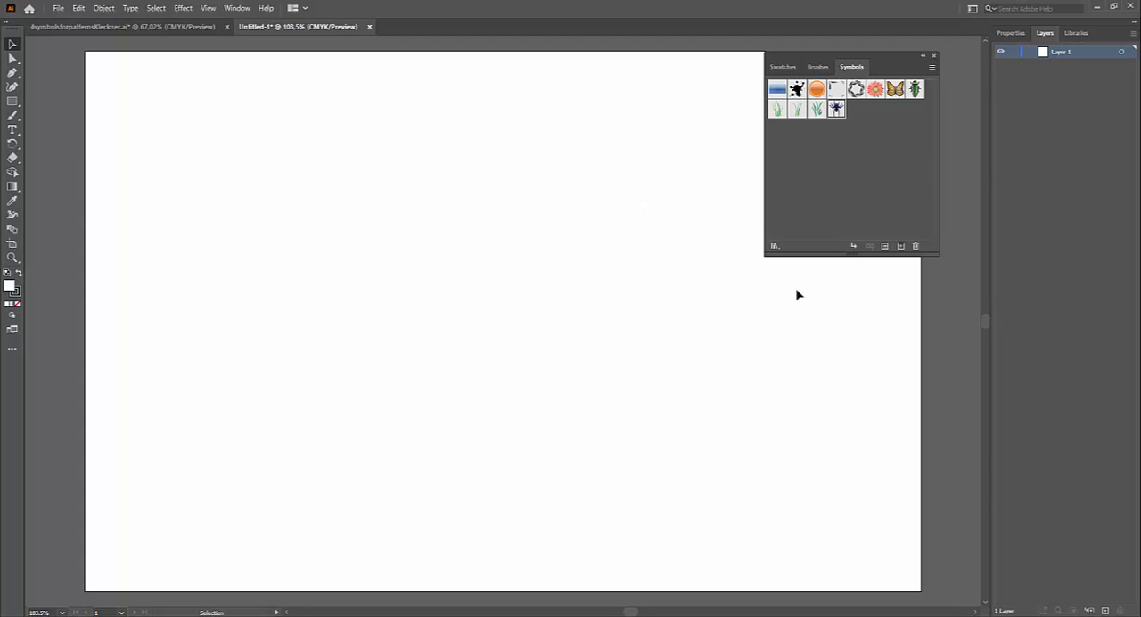
Step: Place an instance of the spider symbol on the artboard and position it near the upper edge, right of centre
drag(838, 109, 757, 290)
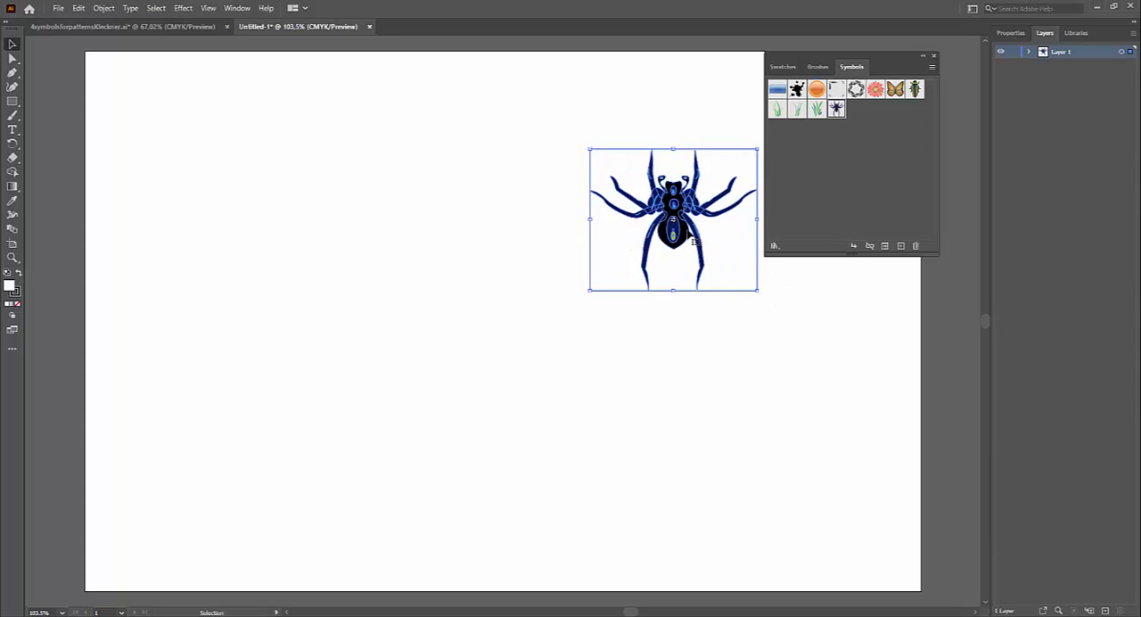
drag(689, 239, 666, 145)
click(737, 281)
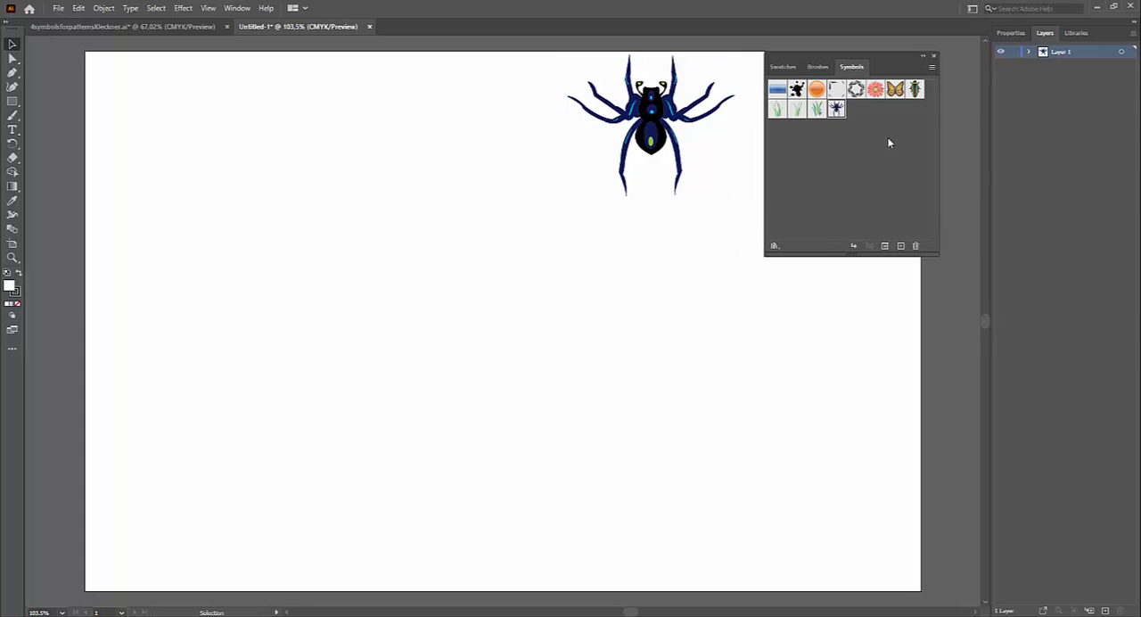
Step: Place instances of the beetle, one grass symbol and the butterfly on the artboard below the spider
drag(915, 89, 698, 268)
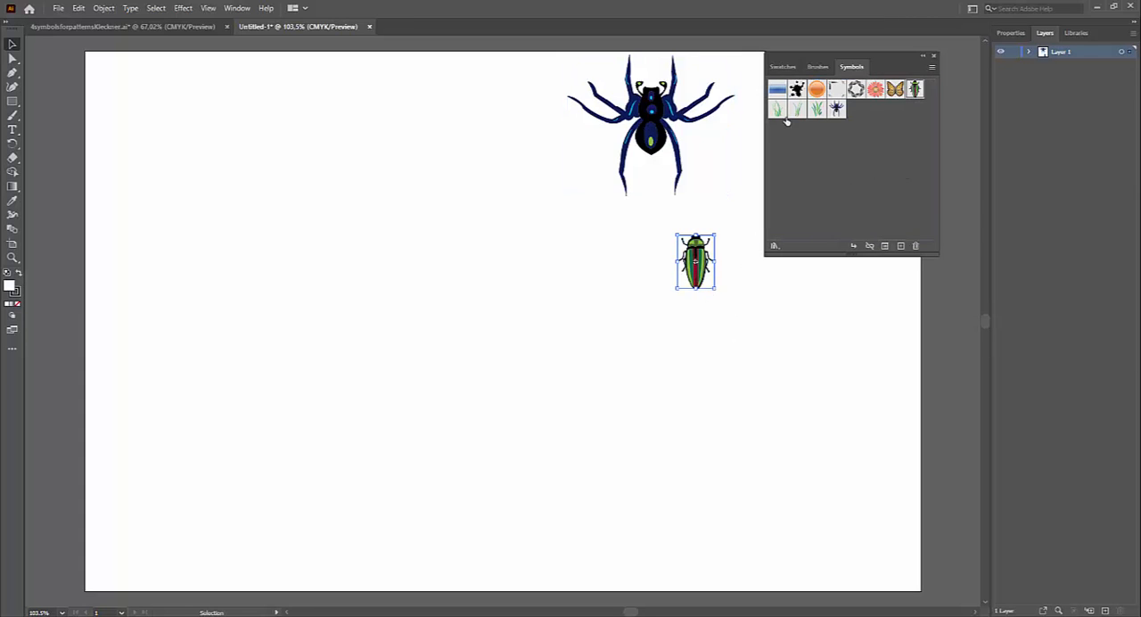
drag(797, 109, 609, 230)
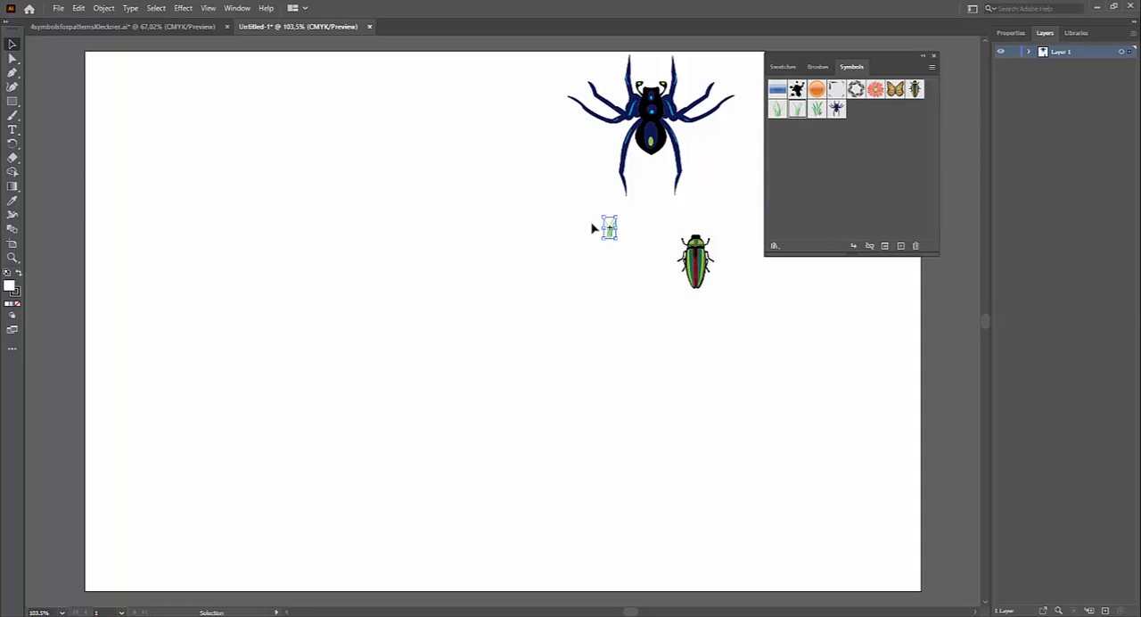
drag(895, 90, 710, 229)
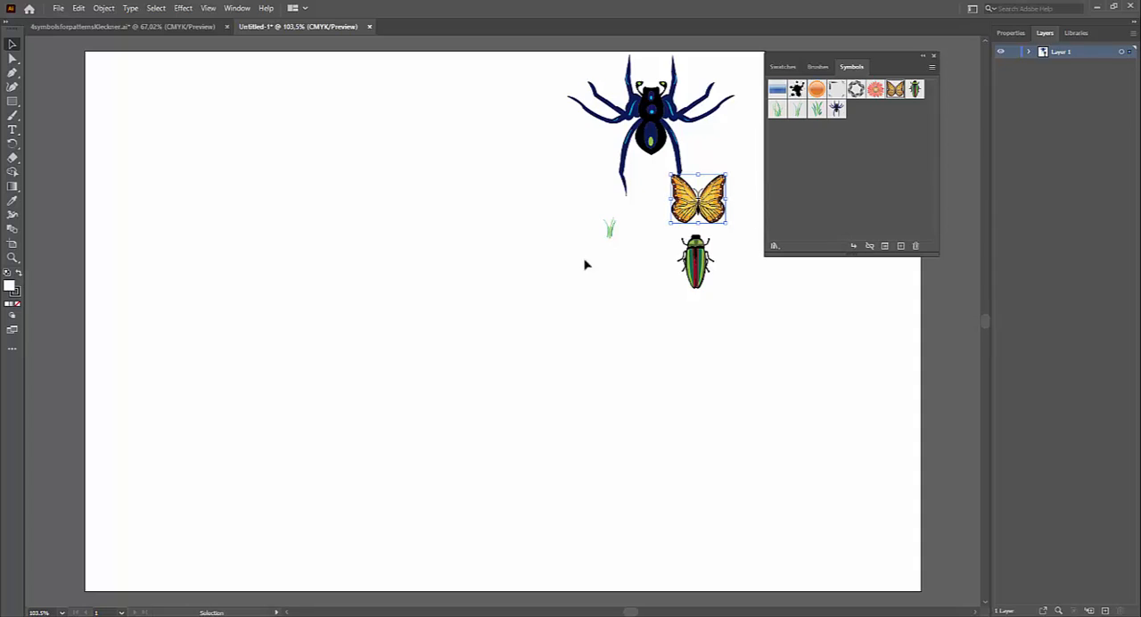
Step: Delete all the symbol instances from the artboard
drag(534, 64, 710, 334)
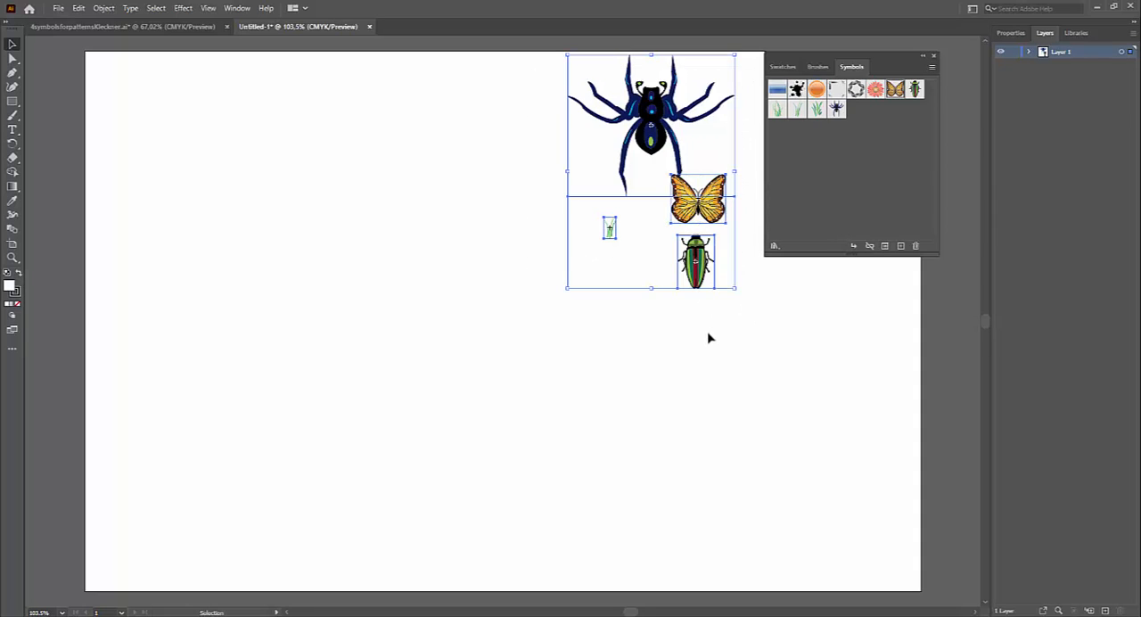
key(Delete)
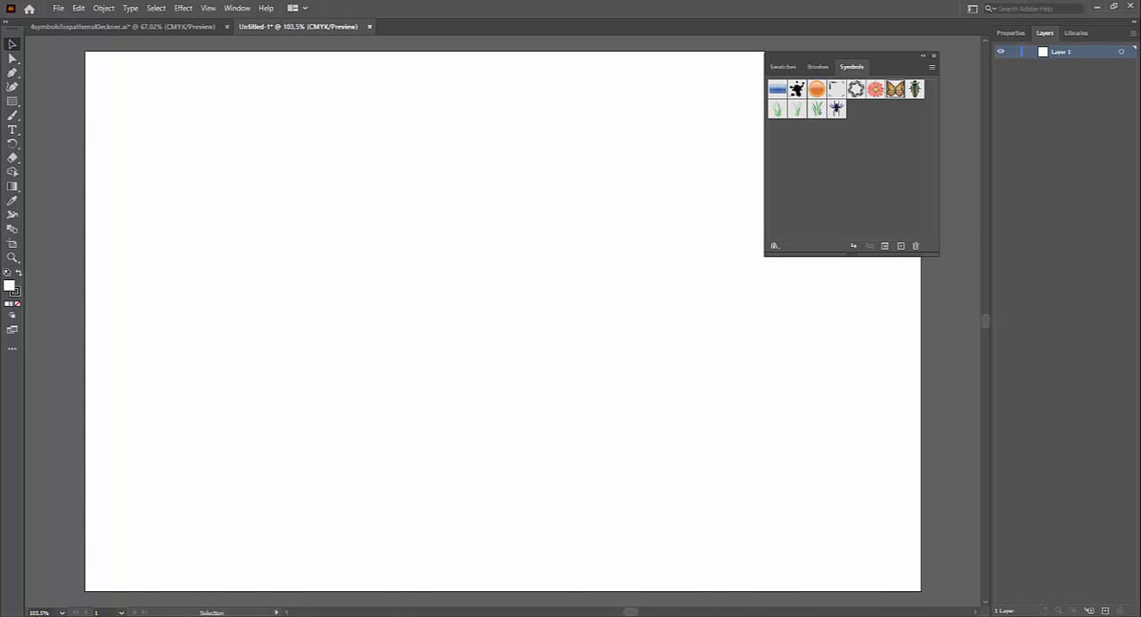
Step: Switch to Chrome, bring up the saving options for the purple fish image in the Google results, and return to Illustrator
click(410, 615)
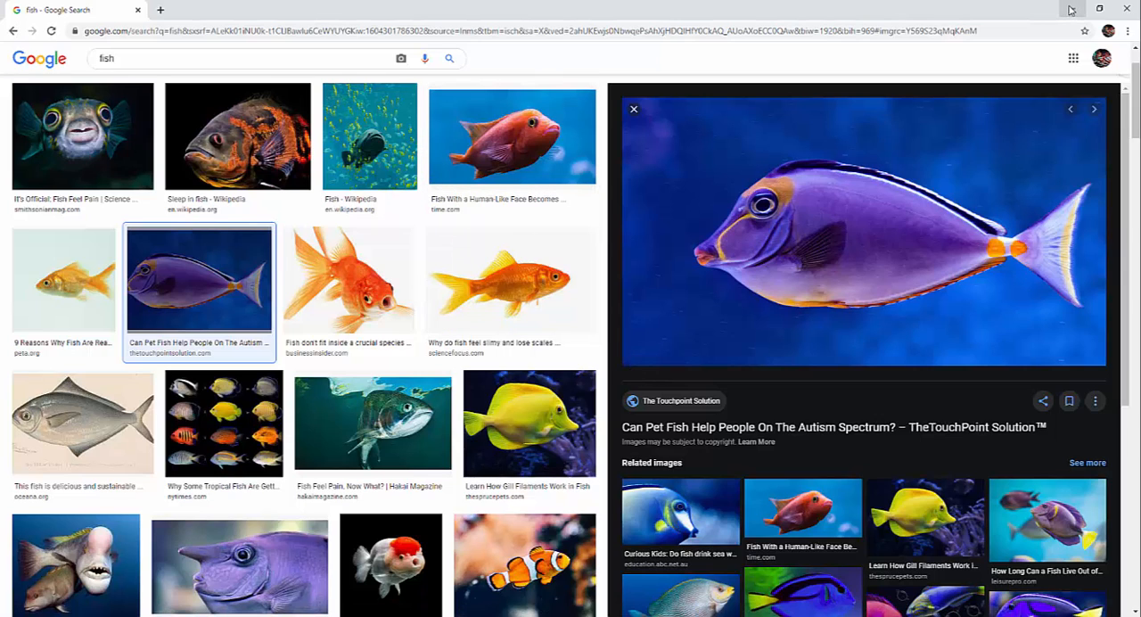
right_click(755, 224)
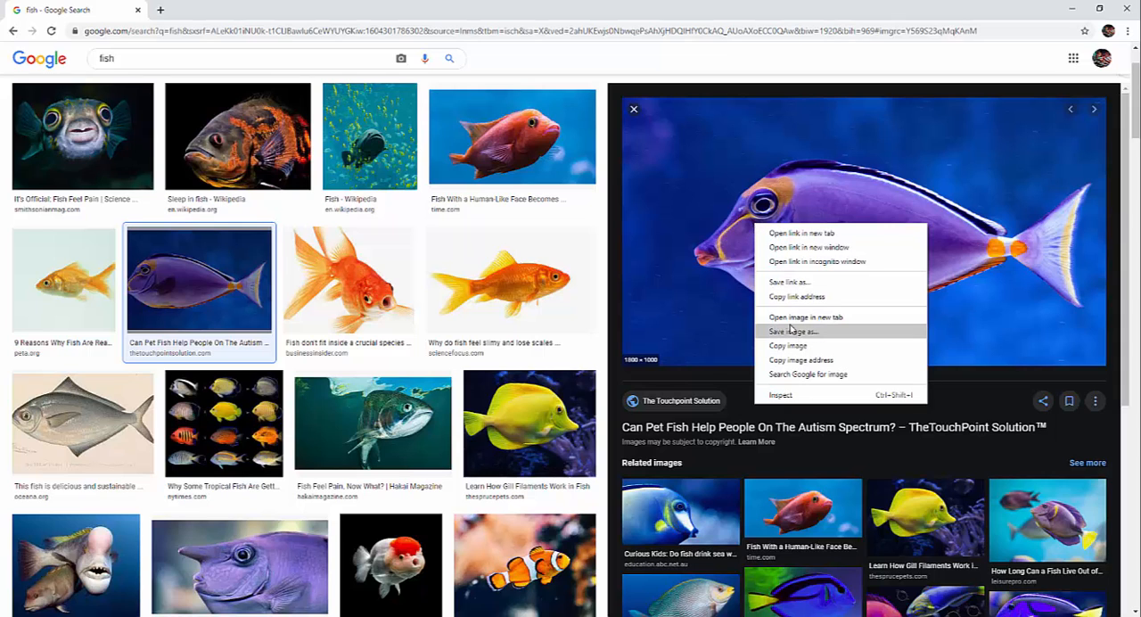
click(1072, 8)
click(1072, 8)
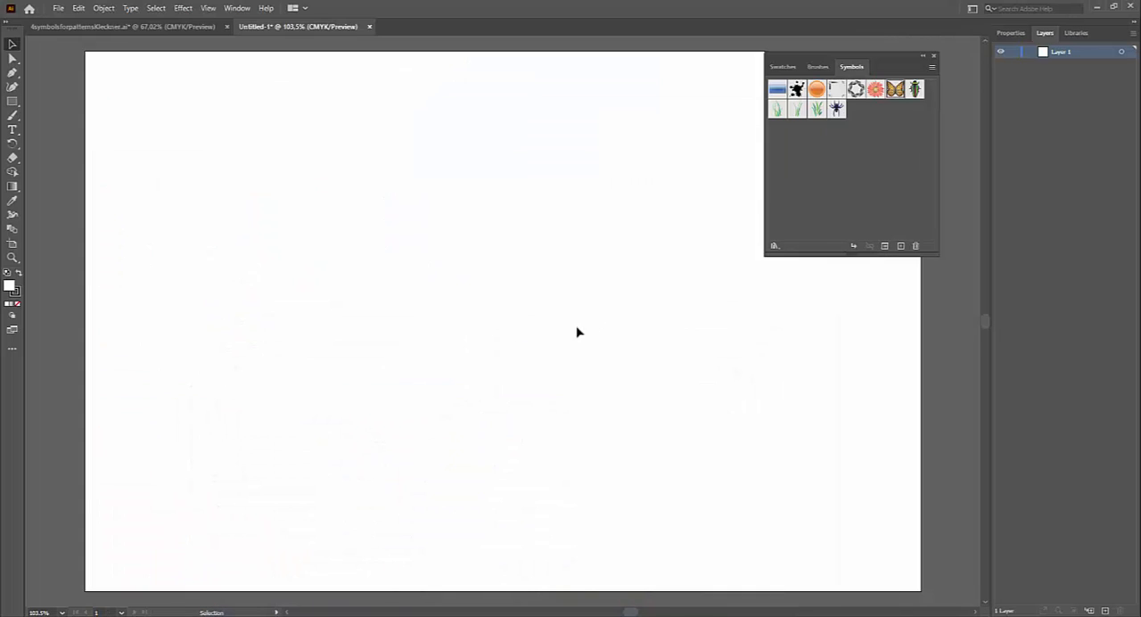
Step: Try to place the Blog_Post_Header_81 fish image from the 4 Symbols for Patterns folder into the document
click(59, 8)
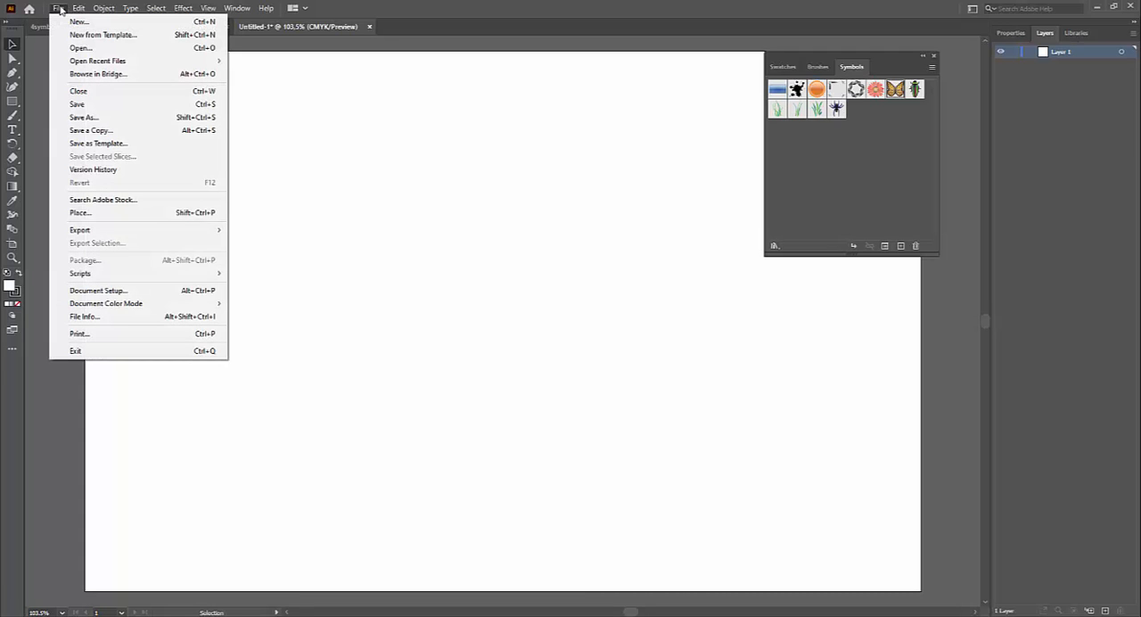
click(103, 218)
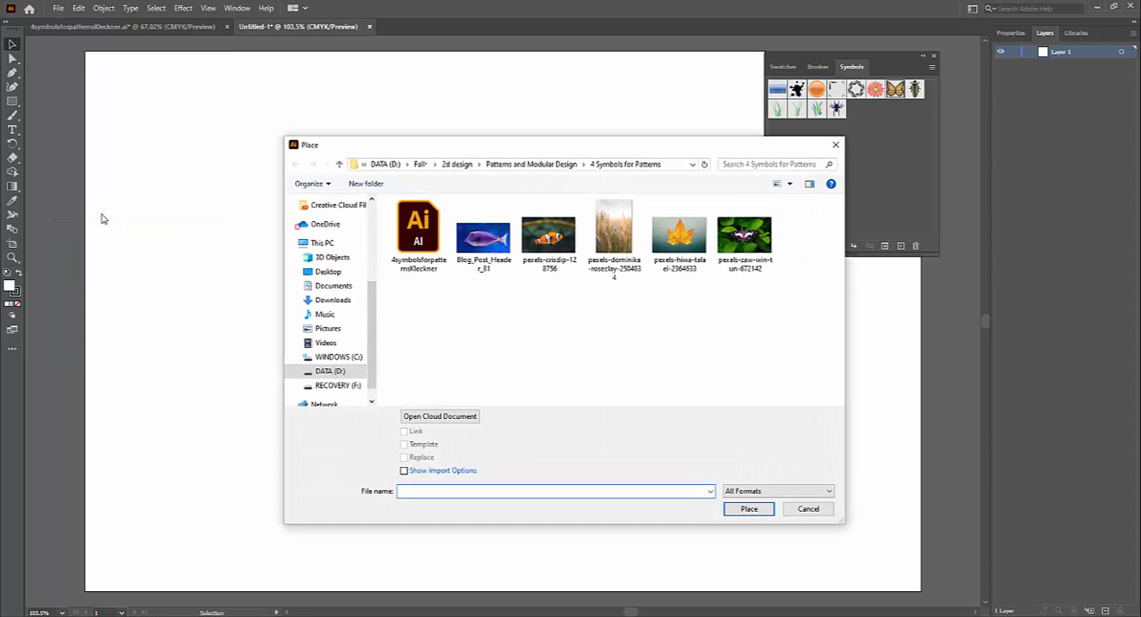
drag(498, 151, 381, 151)
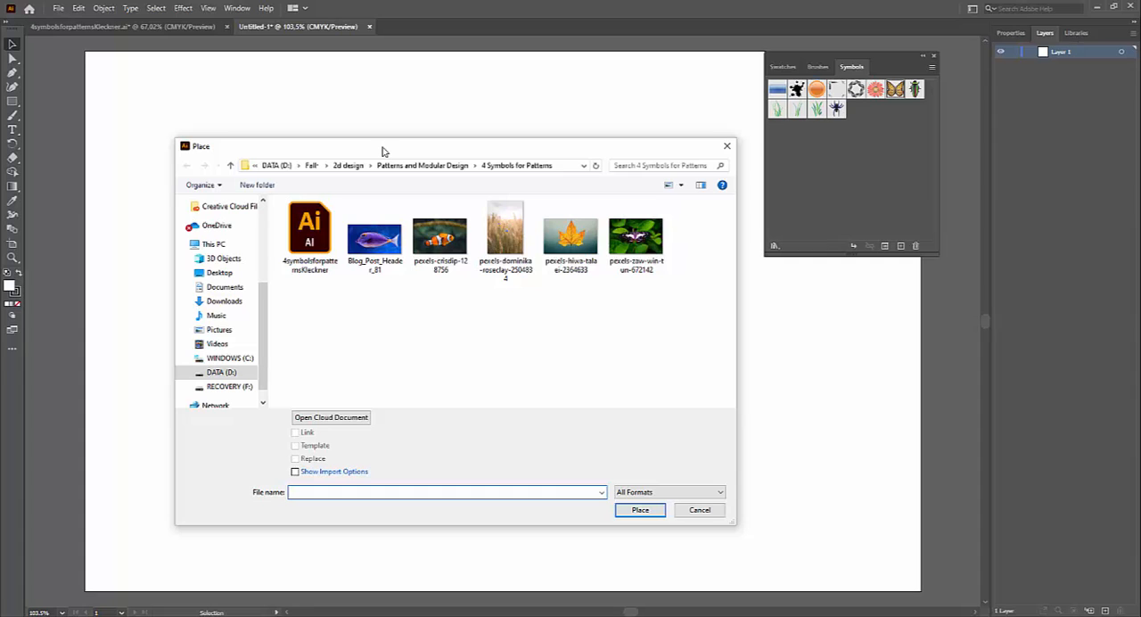
drag(375, 149, 334, 144)
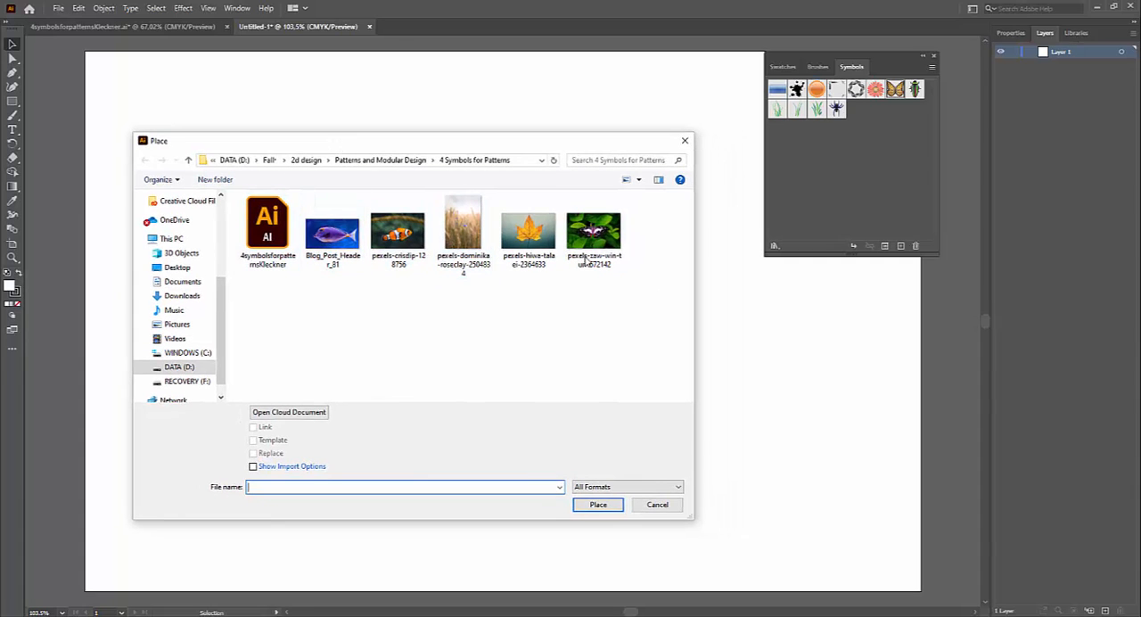
click(342, 243)
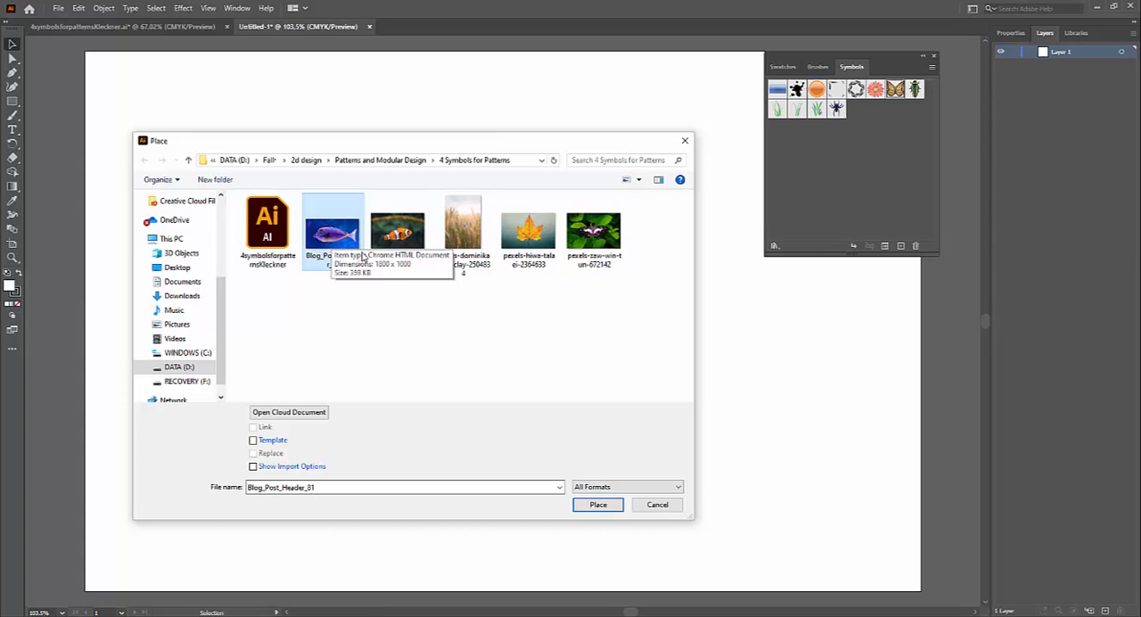
click(601, 506)
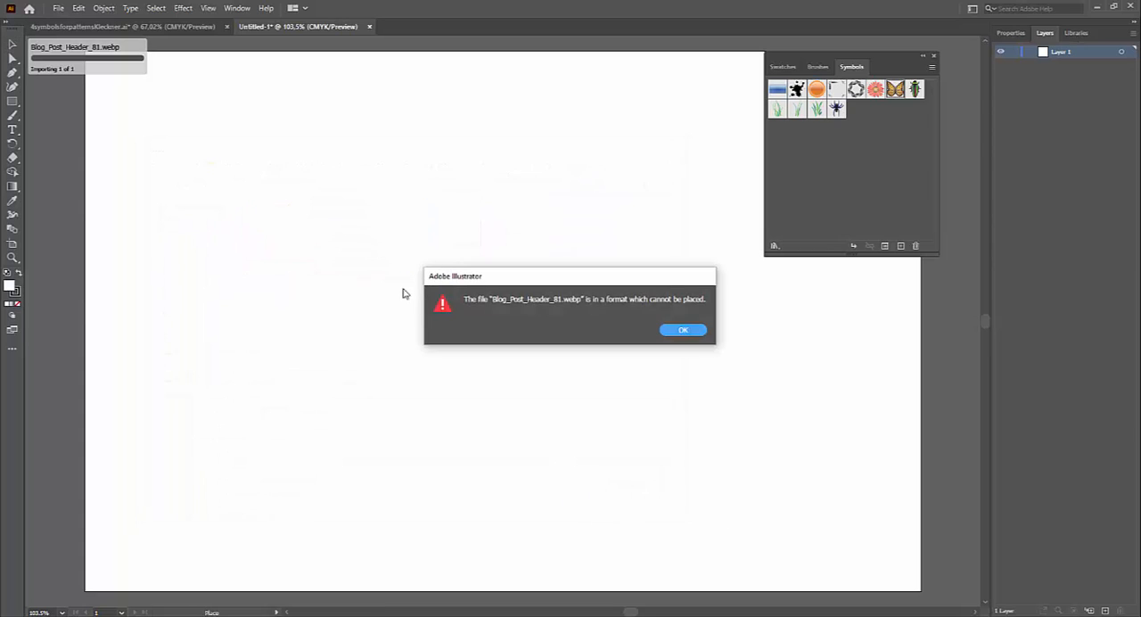
click(685, 330)
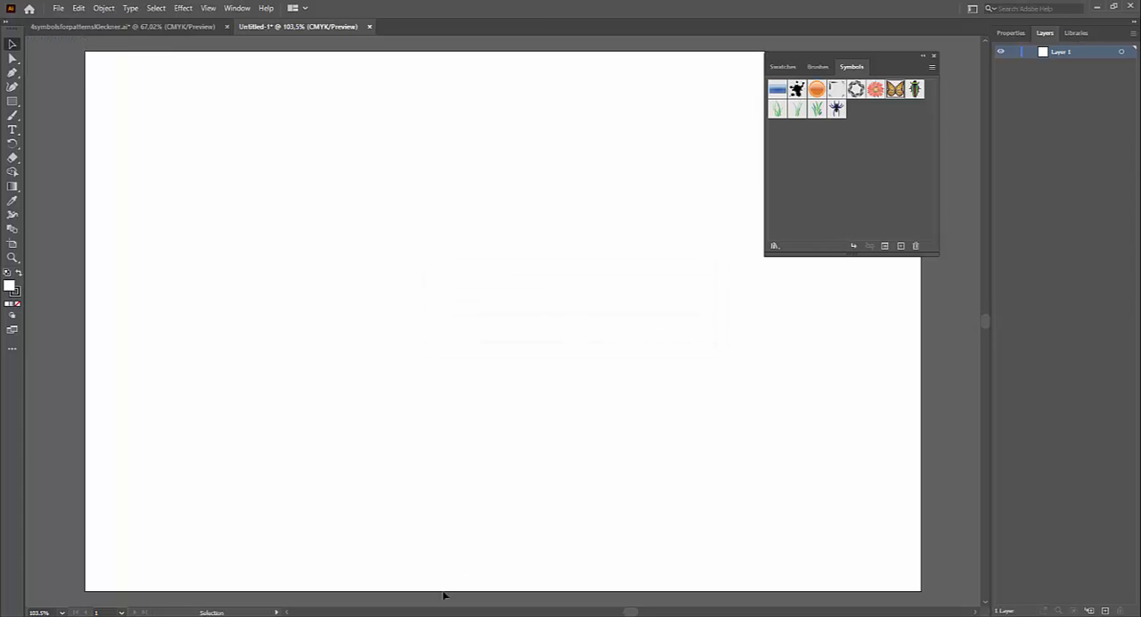
Step: Switch to Chrome and save the related blue fish image from Phys.org as the PNG researcherst in the 4 Symbols for Patterns folder
key(alt+Tab)
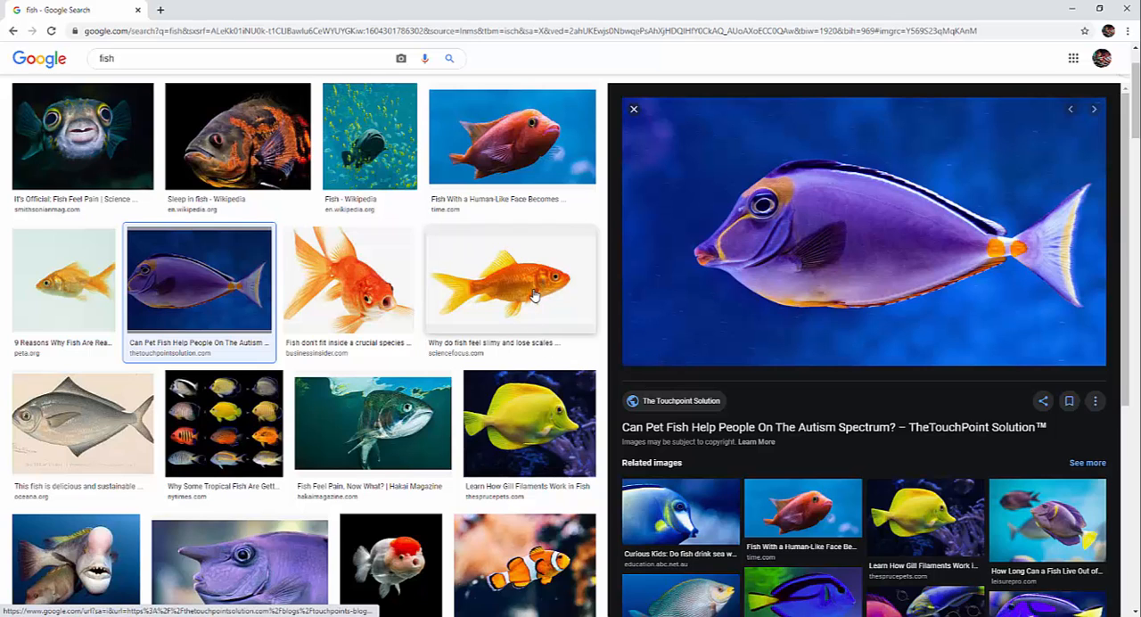
scroll(753, 424, down, 2)
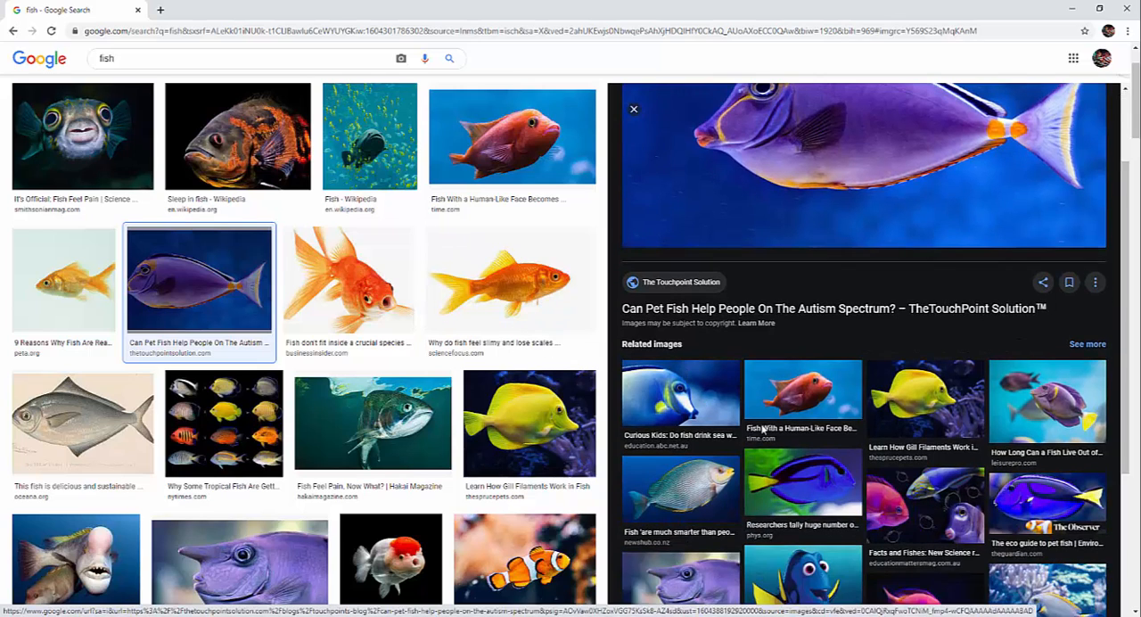
click(792, 487)
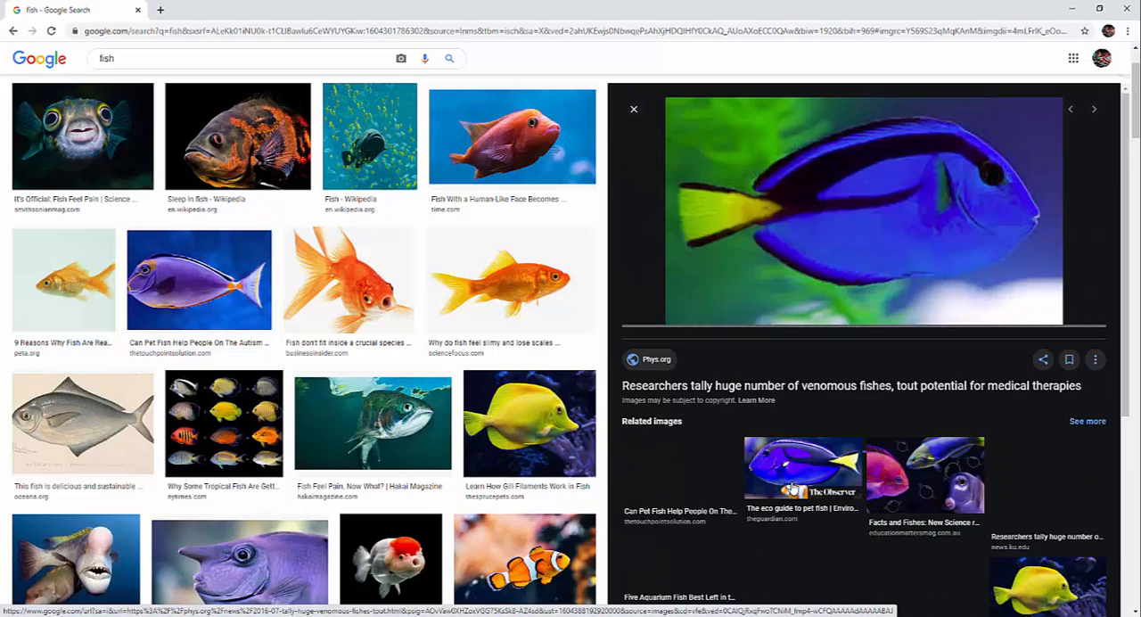
right_click(879, 231)
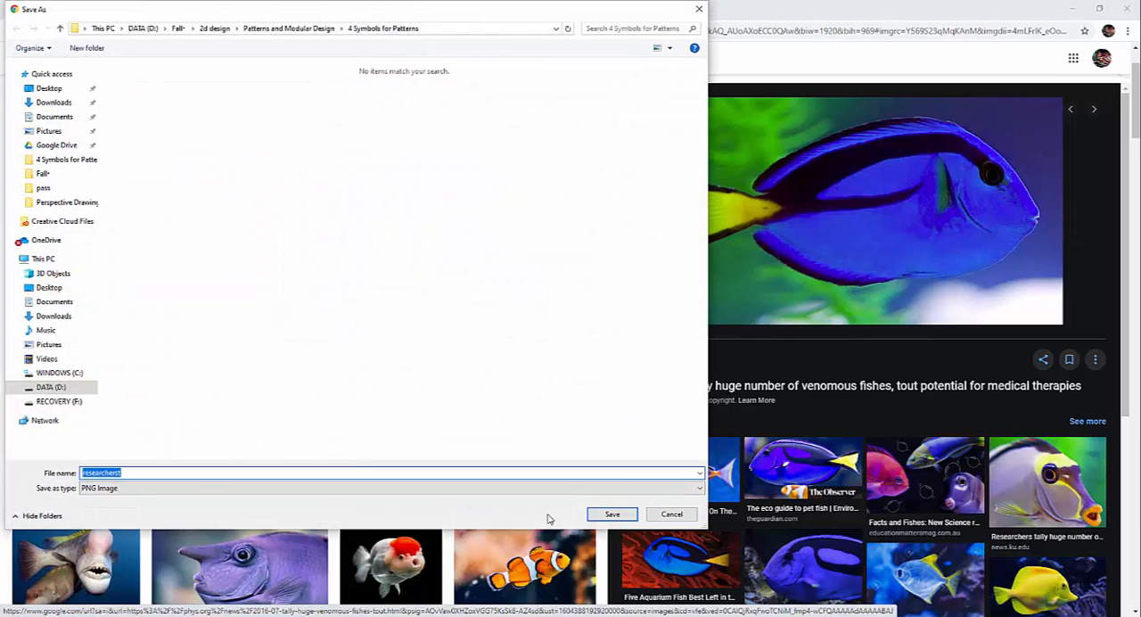
click(612, 514)
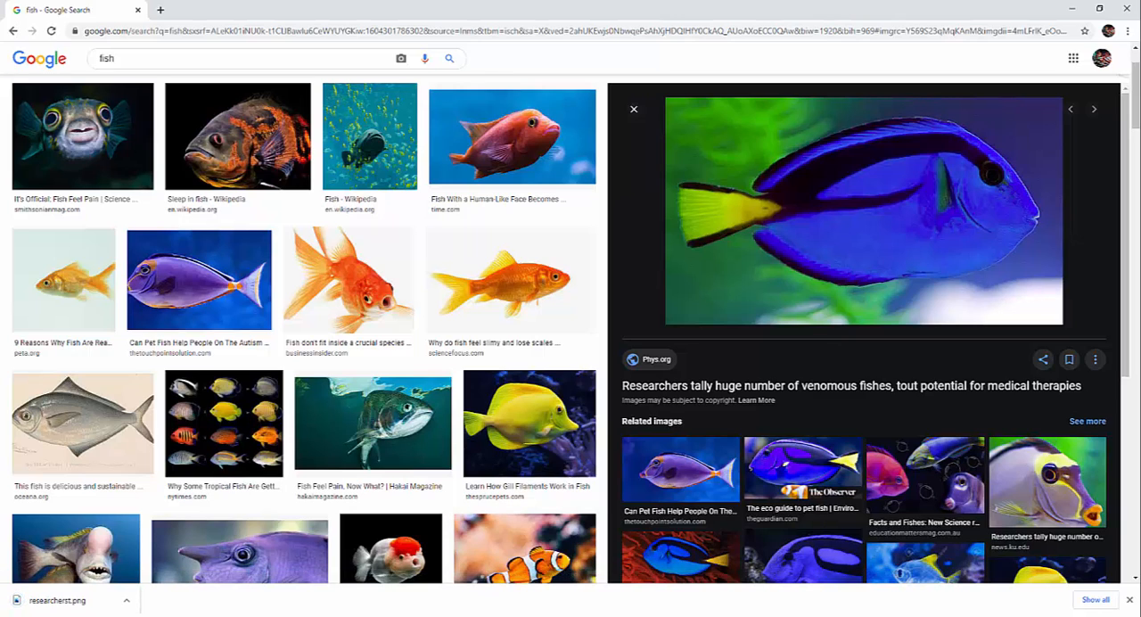
Step: Return to Illustrator, place the researcherst image near the middle of the artboard, and scale it down slightly
key(alt+Tab)
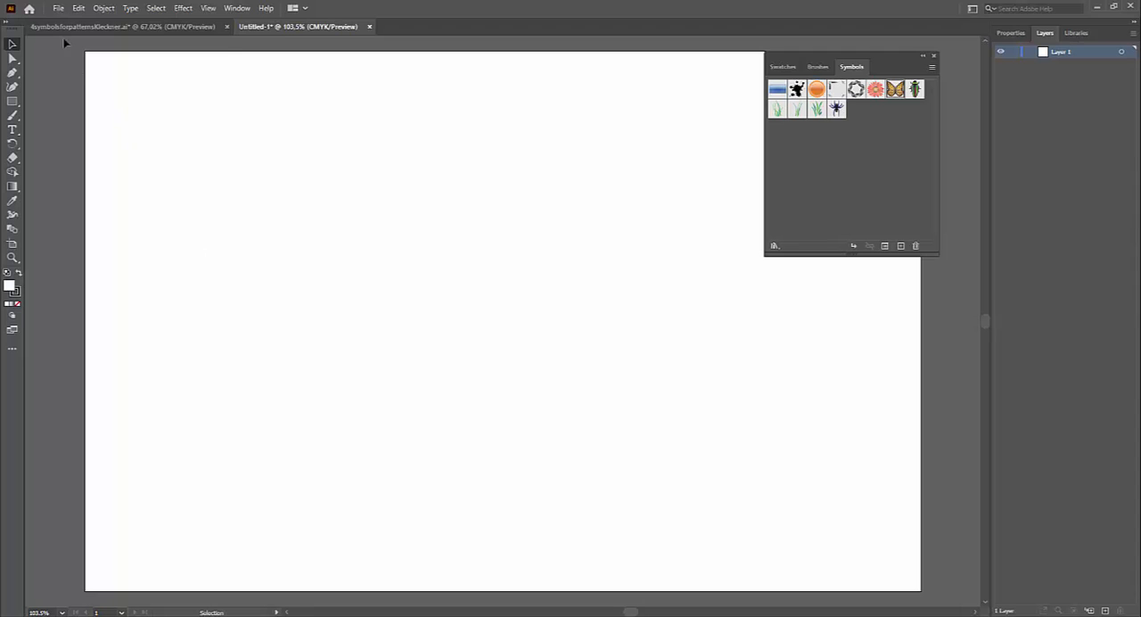
click(58, 8)
click(93, 213)
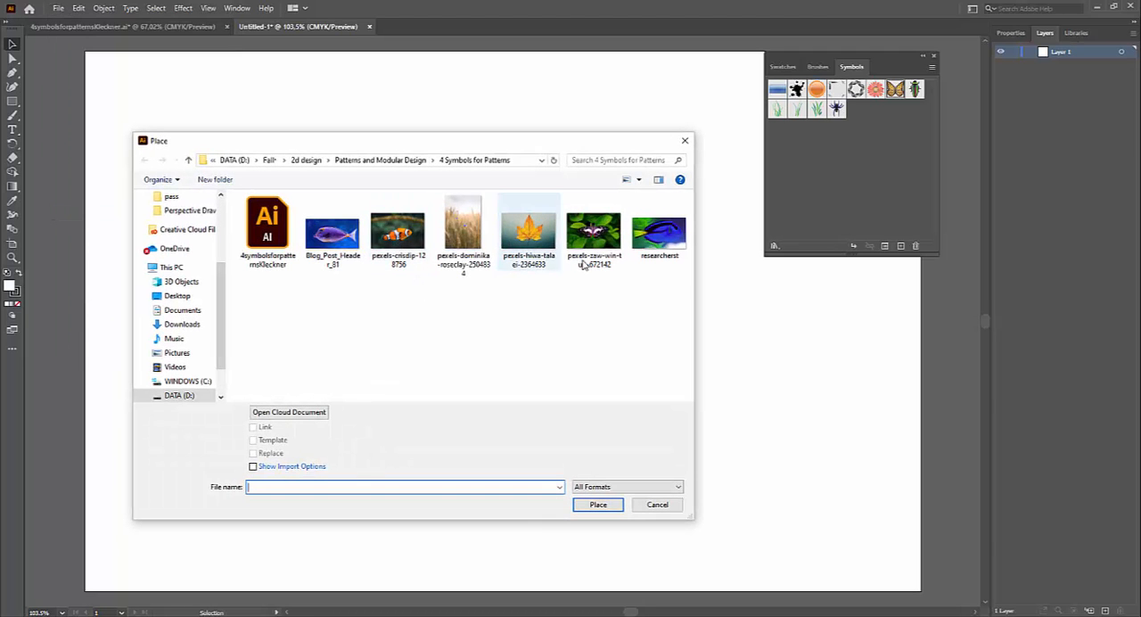
click(646, 256)
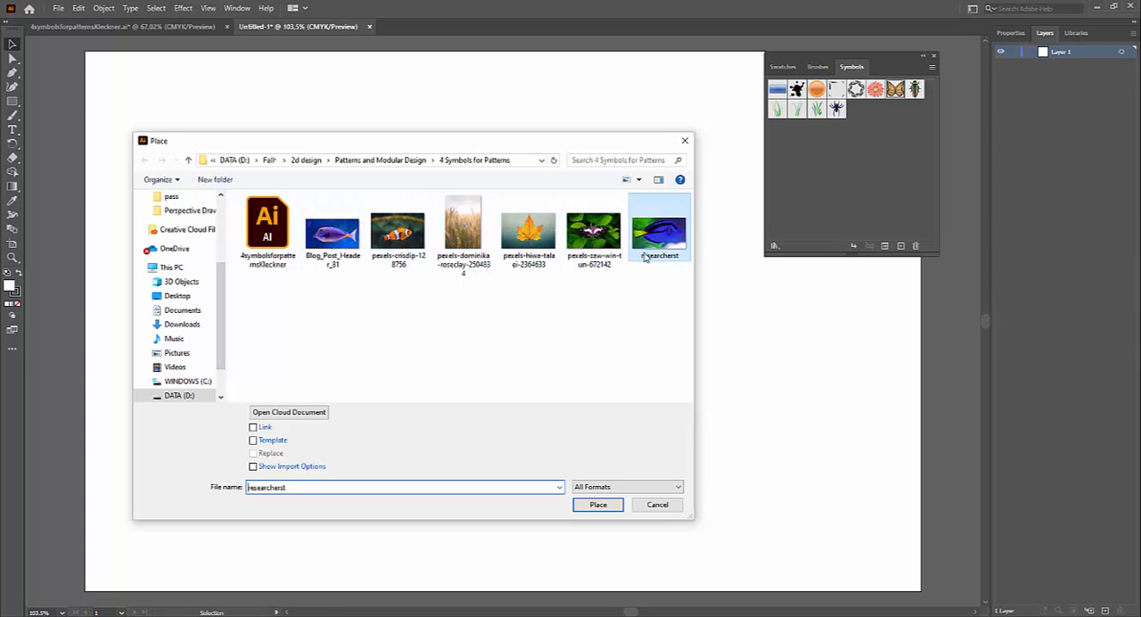
click(607, 505)
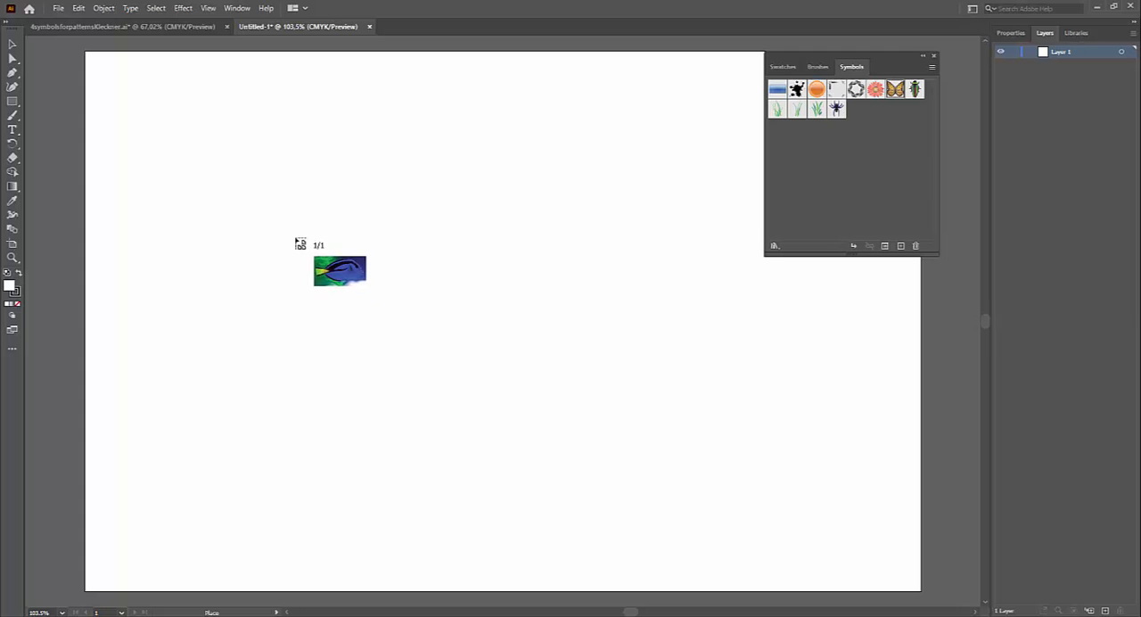
click(295, 238)
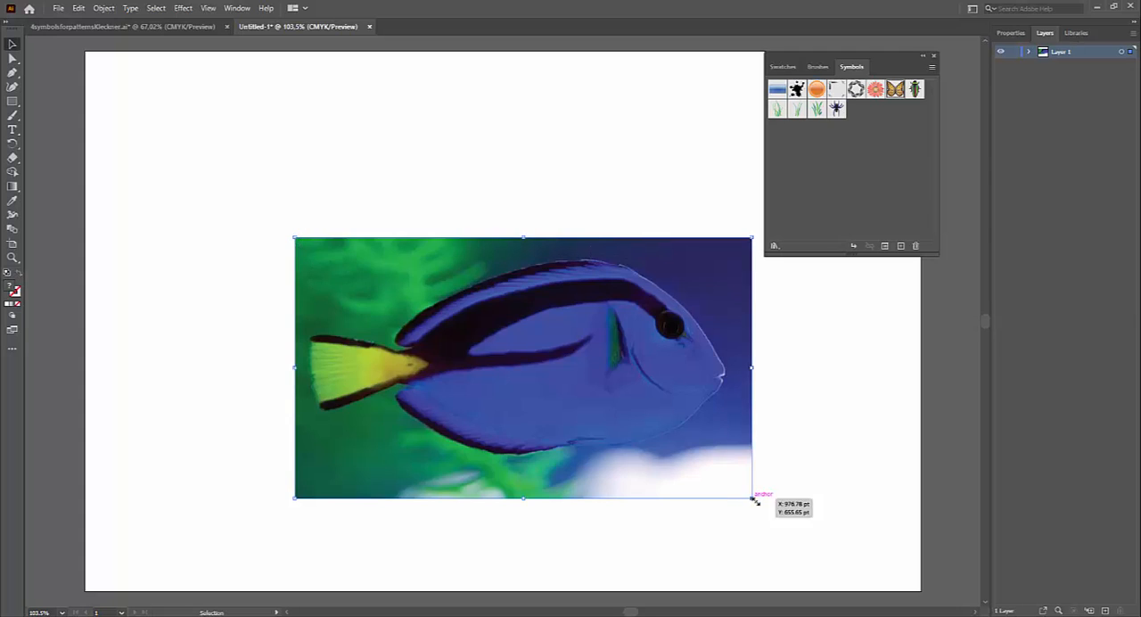
drag(746, 492, 703, 458)
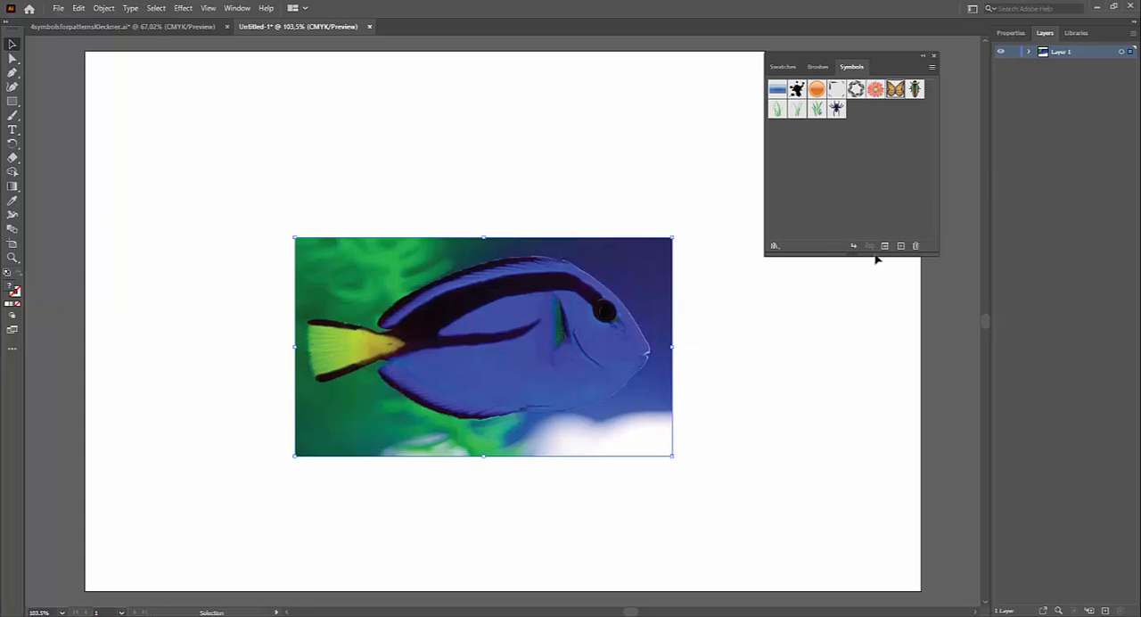
Step: Set Layer 1 to dim images to 50% and move the fish image slightly up and to the left
double_click(1100, 53)
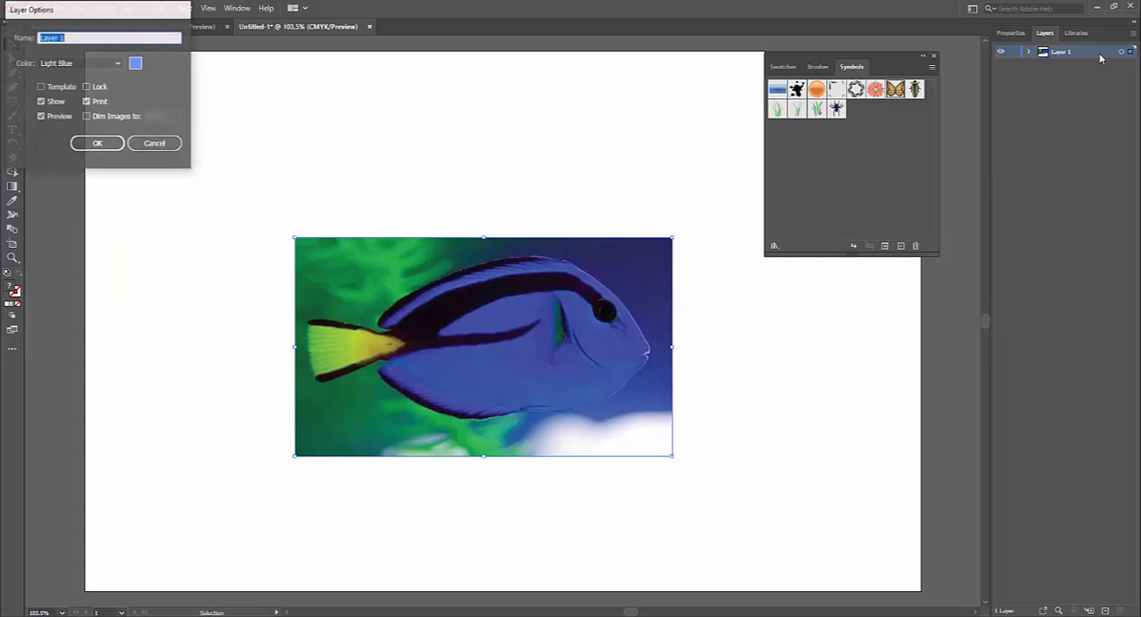
drag(34, 11, 751, 348)
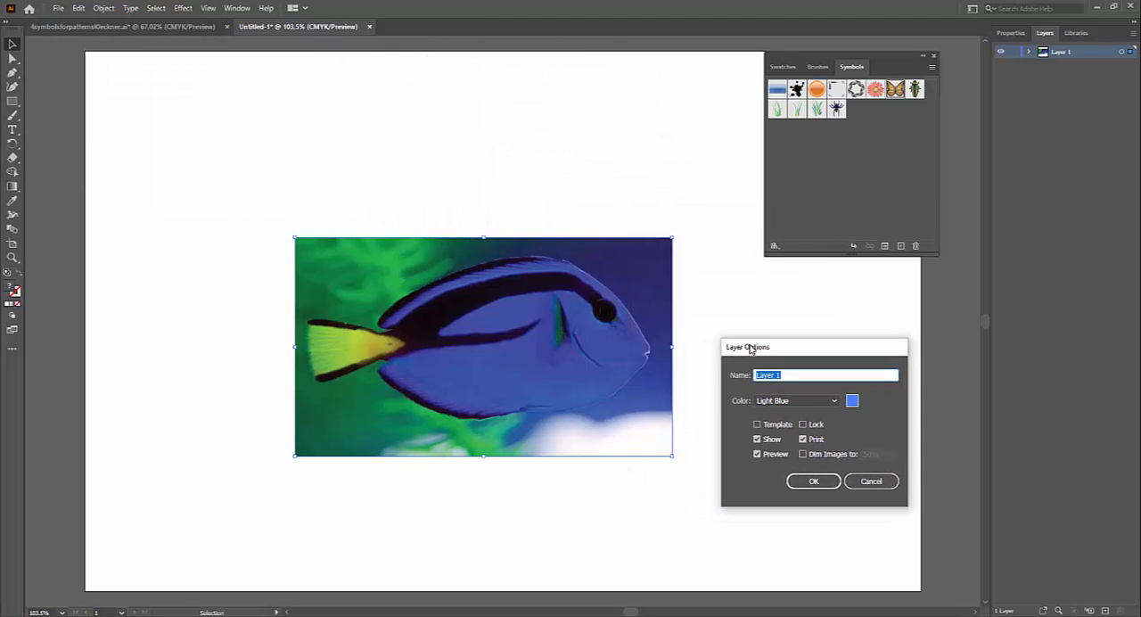
click(803, 453)
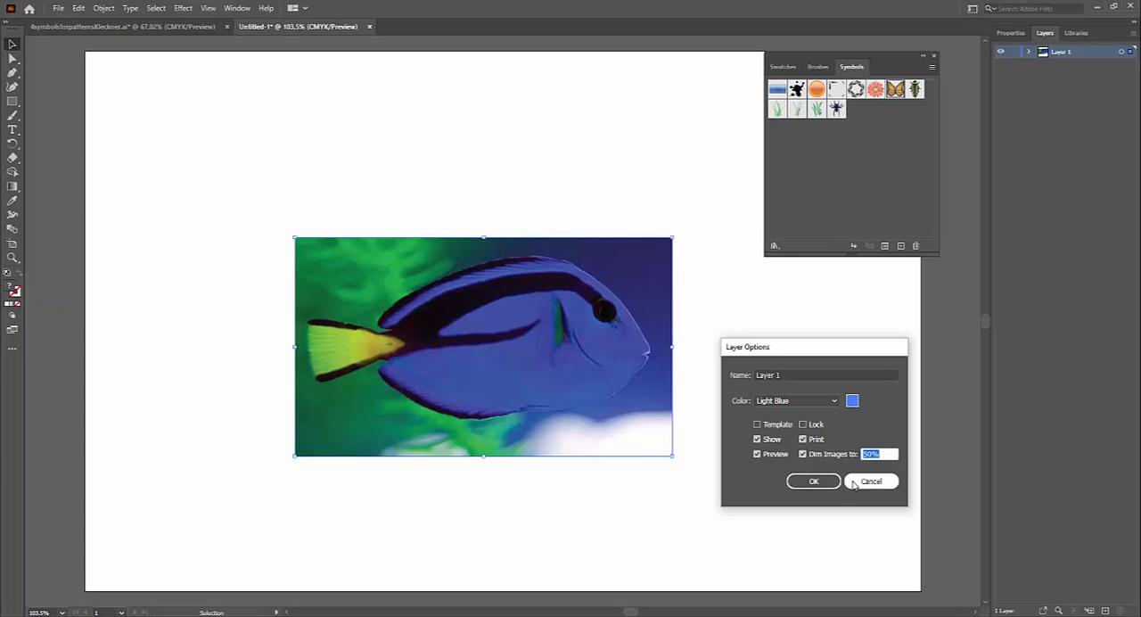
click(814, 481)
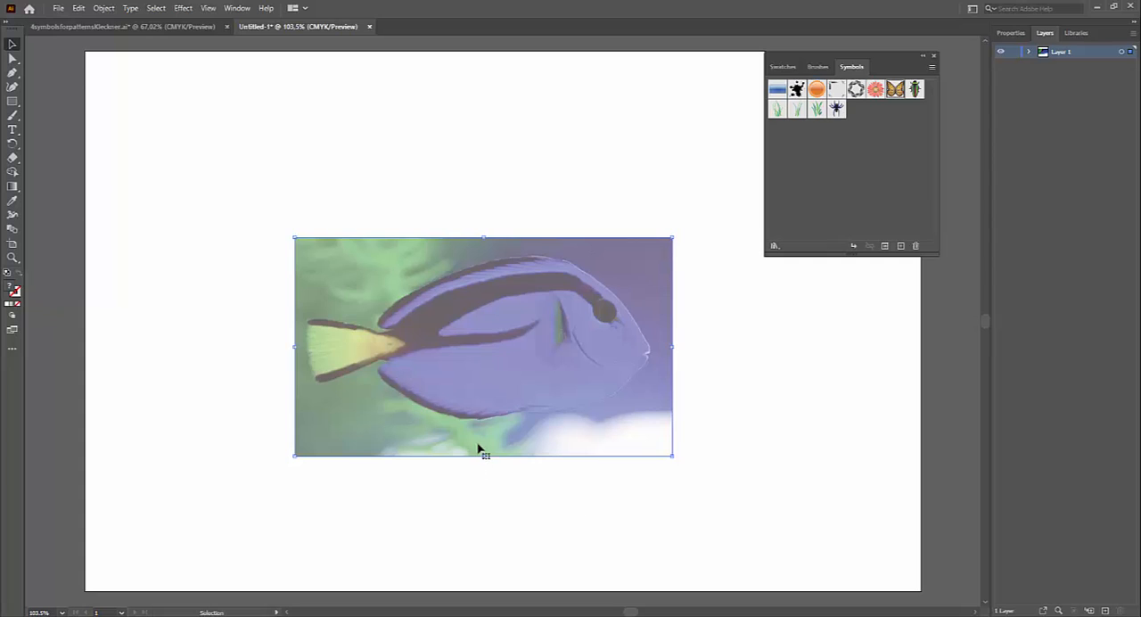
drag(486, 409, 478, 381)
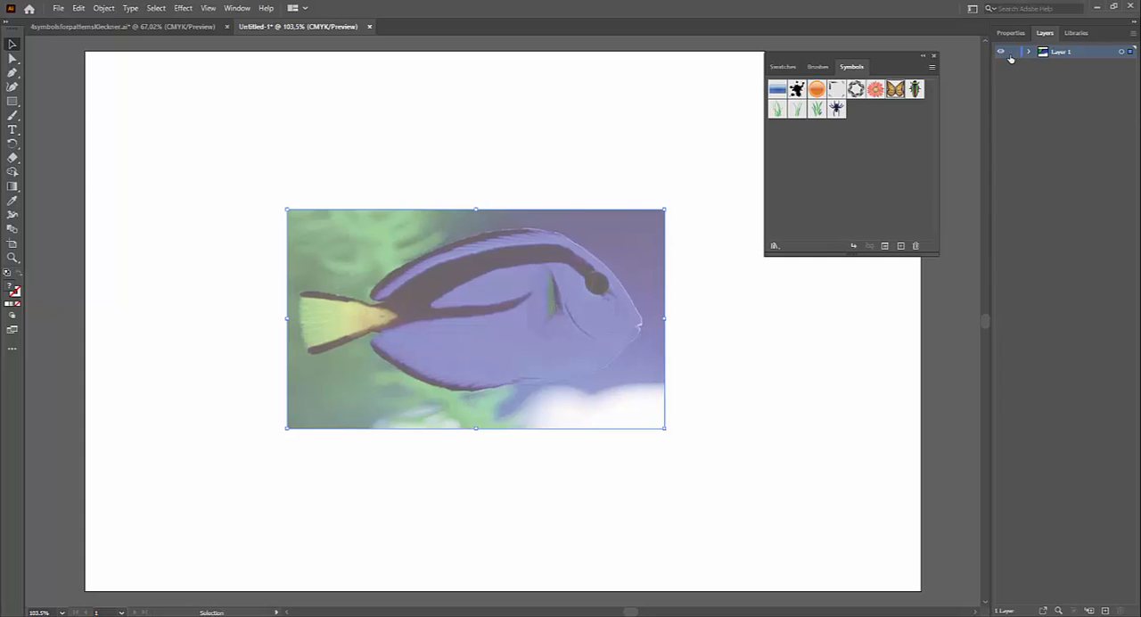
Step: Lock Layer 1 and create a new layer above it
click(1012, 52)
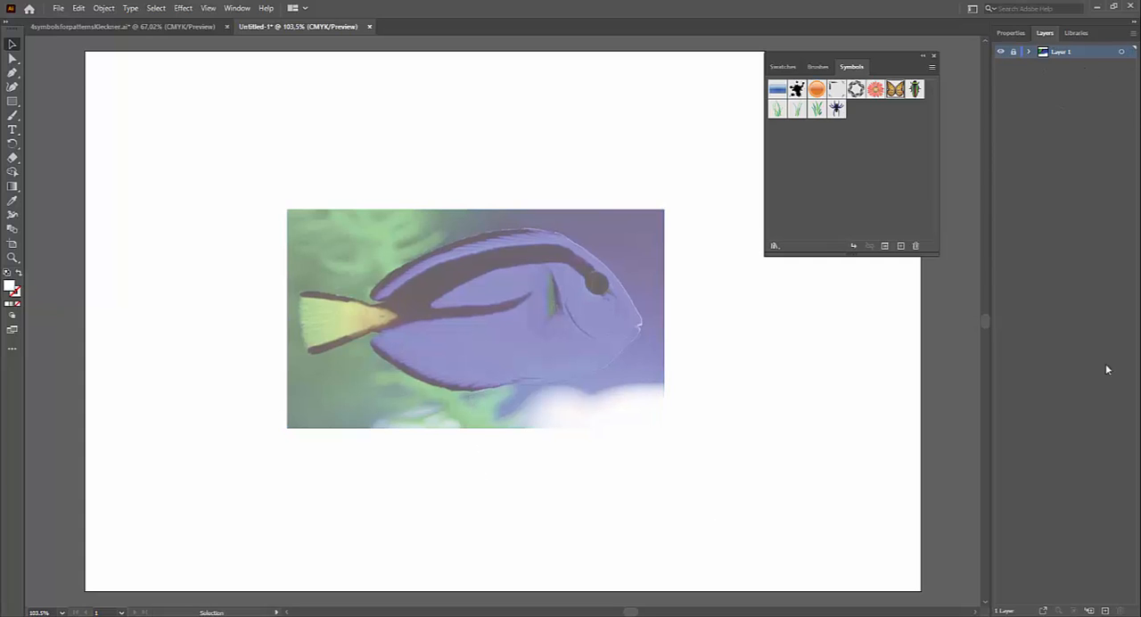
click(1105, 611)
Step: Trace the fish's lower edge with the Pen tool, from the tail joint along the belly to the underside of the head
key(z)
drag(481, 309, 538, 322)
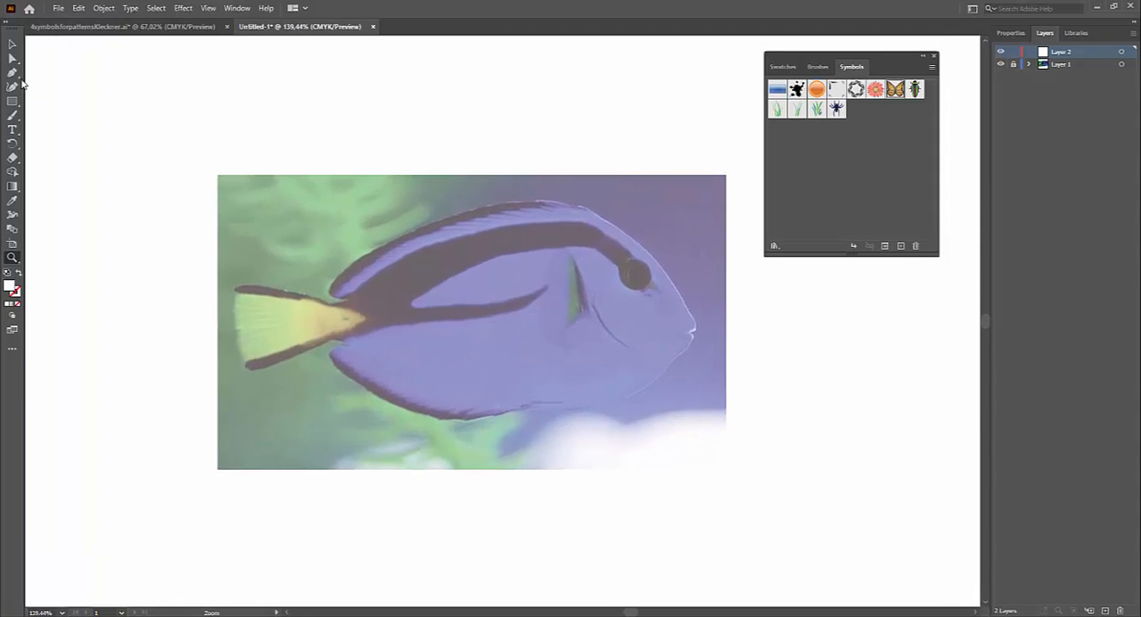
click(12, 76)
click(346, 342)
drag(325, 360, 535, 406)
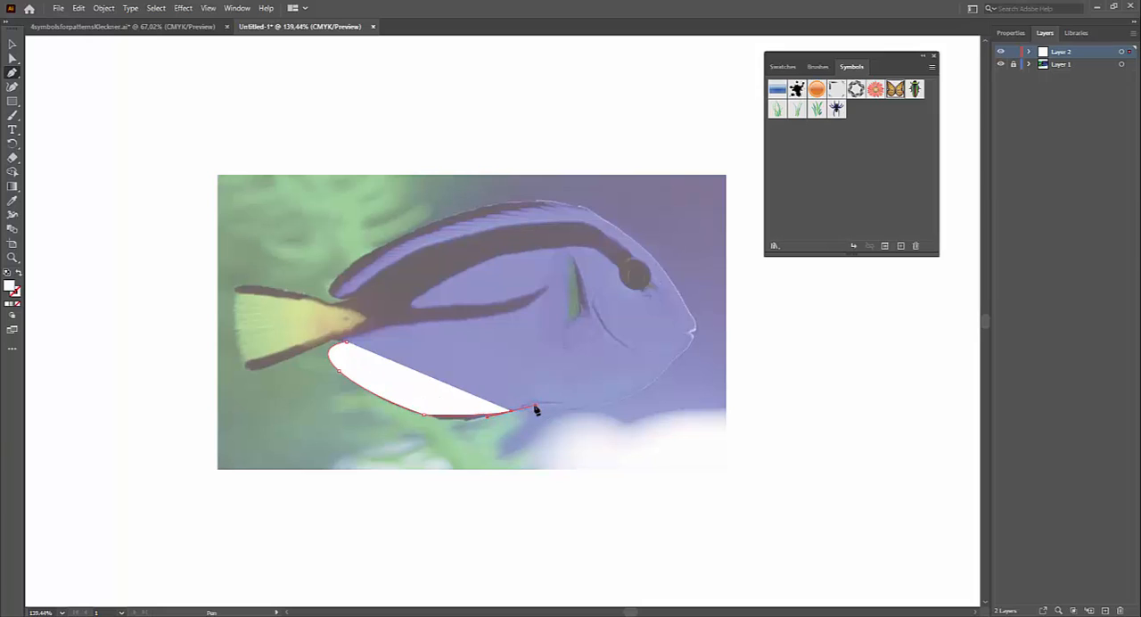
drag(614, 404, 643, 389)
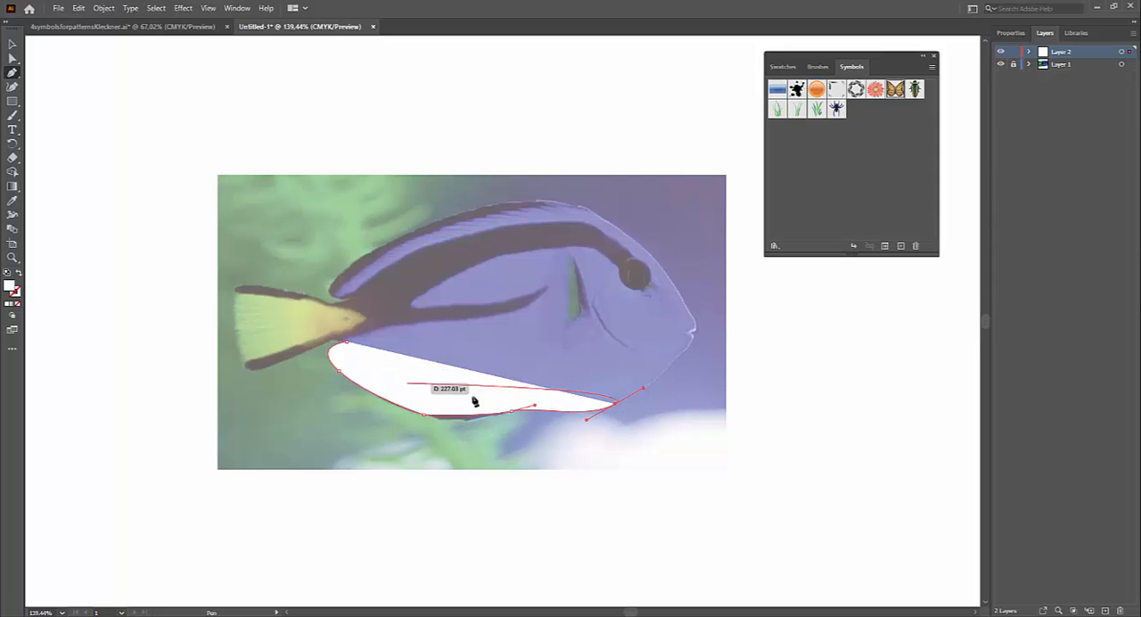
ctrl+click(657, 364)
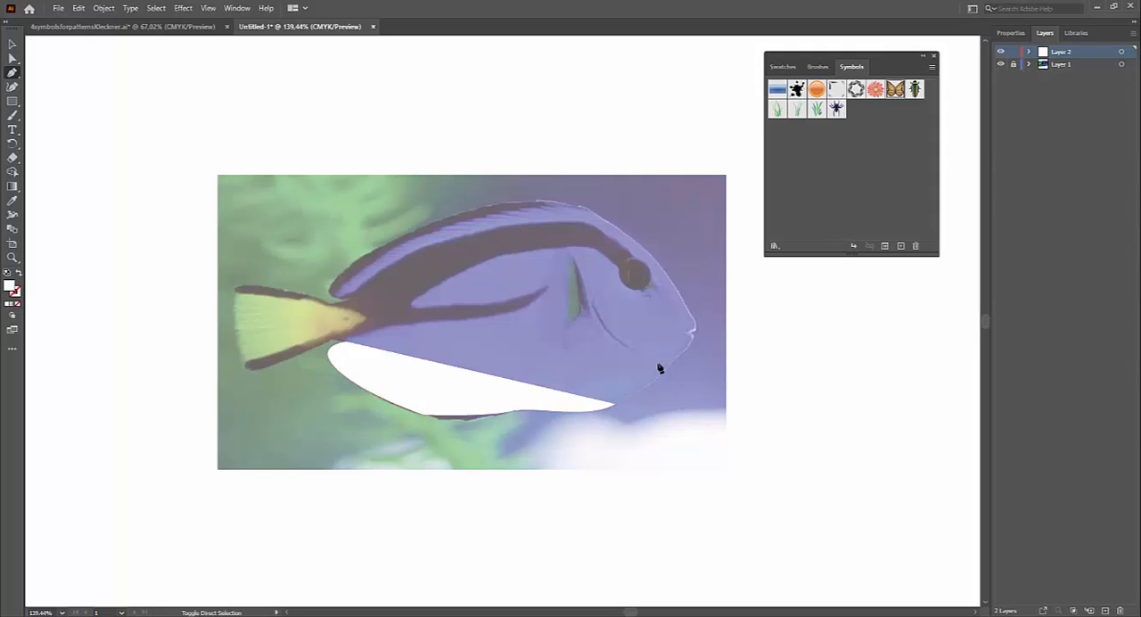
Step: With nothing selected, set the fill to none and the stroke to black for new paths
click(1022, 36)
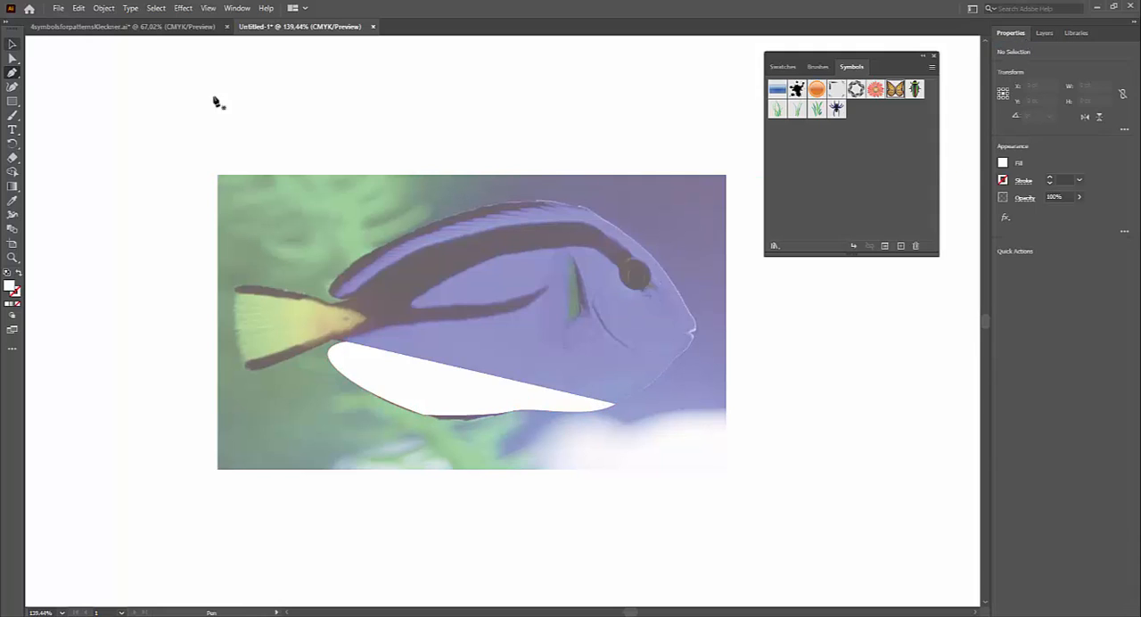
click(1004, 164)
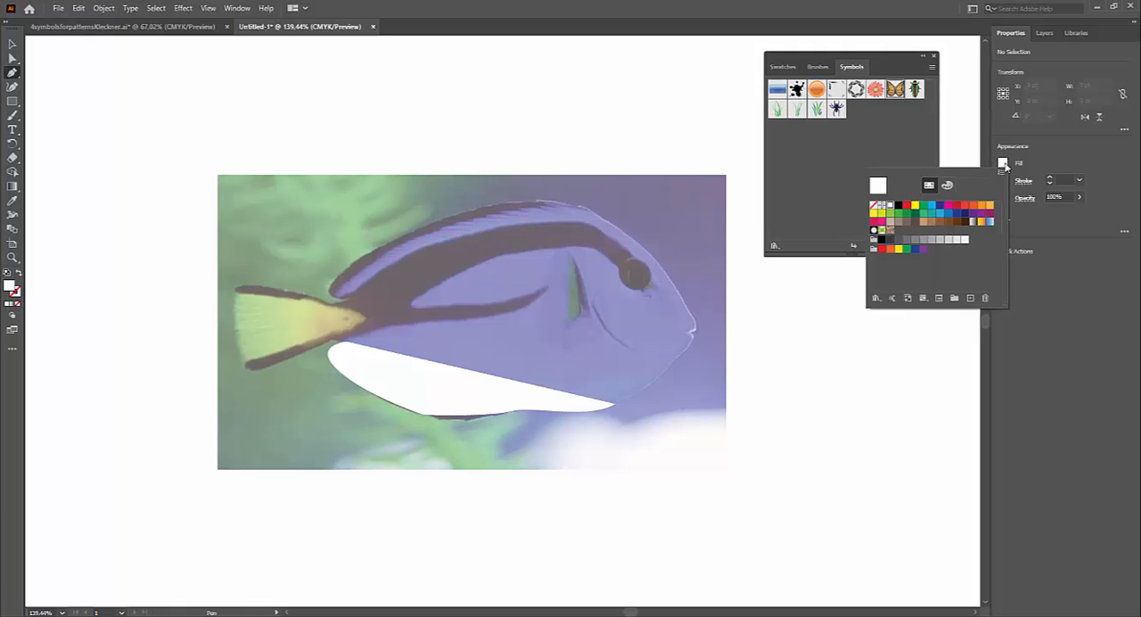
click(875, 206)
click(1041, 167)
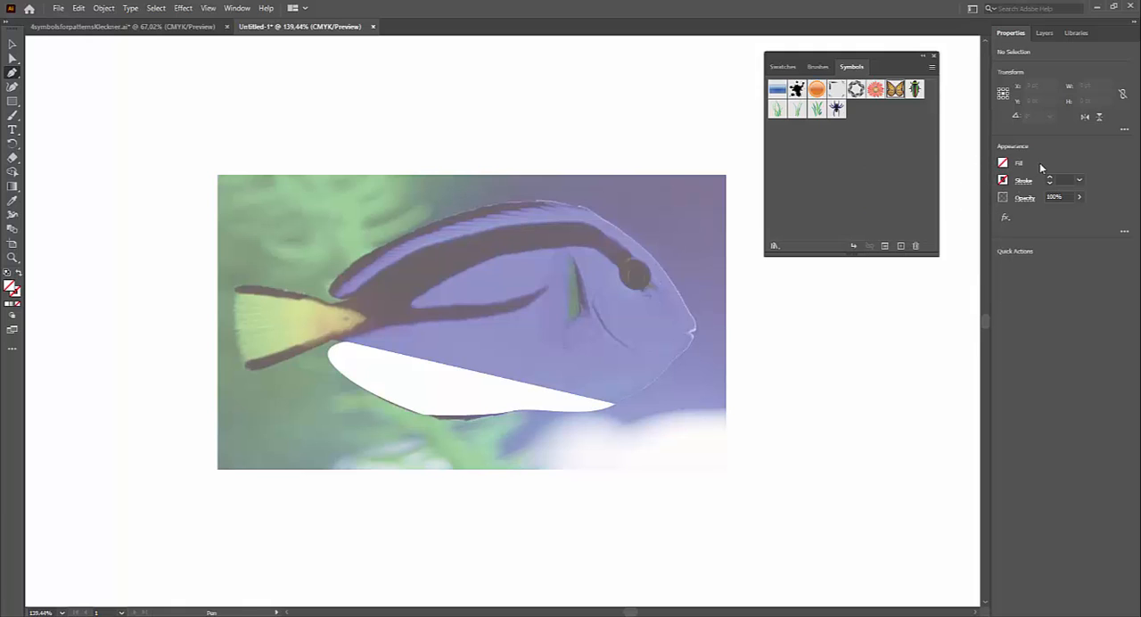
click(1002, 182)
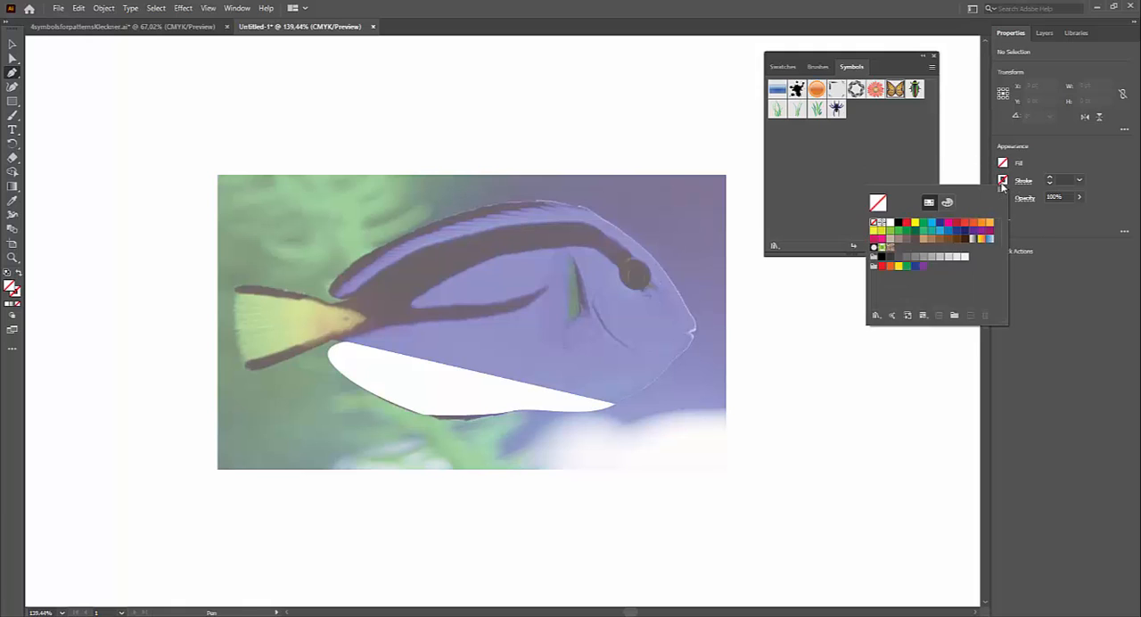
click(900, 224)
click(1053, 165)
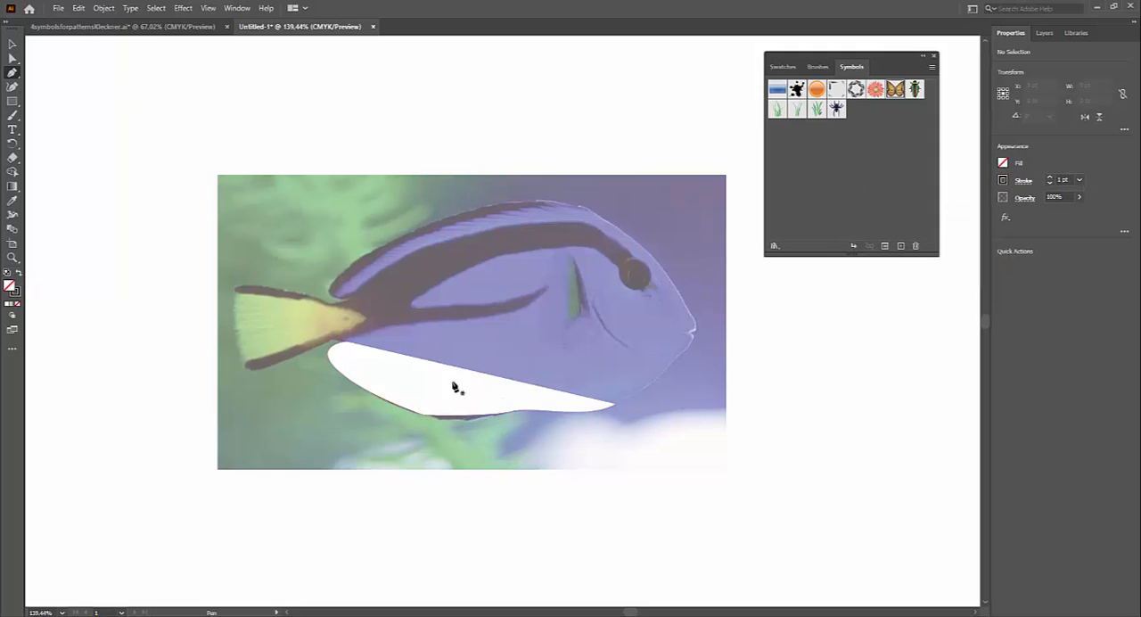
Step: Draw a closed four-sided test shape with the Pen tool in the blank area beside the photo, and undo it
click(738, 438)
click(800, 459)
click(816, 408)
click(763, 406)
click(739, 439)
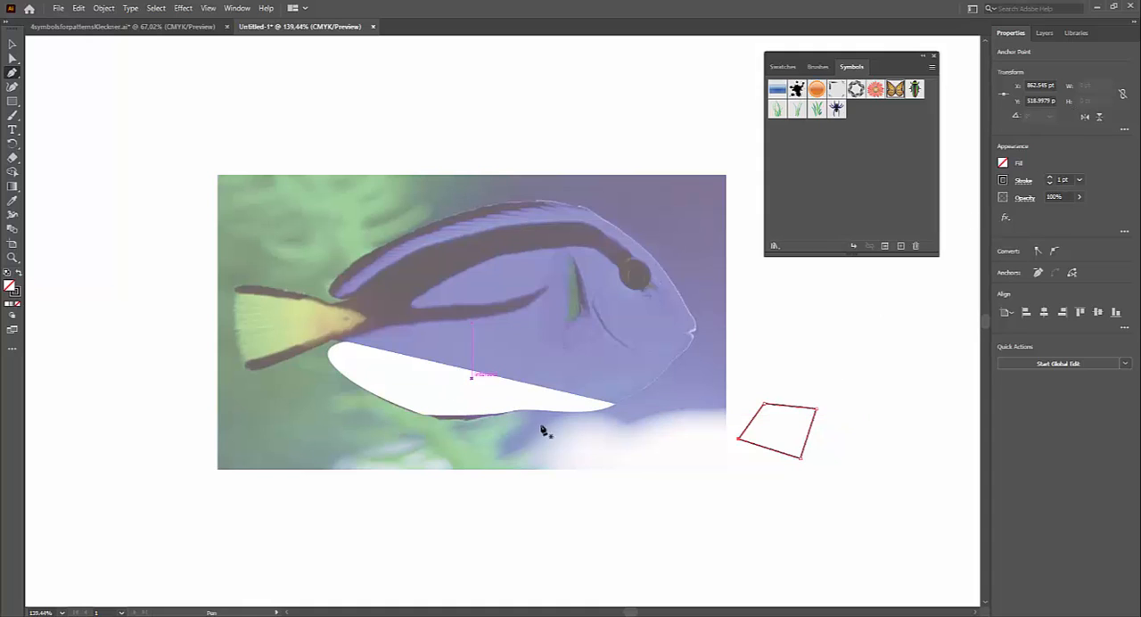
key(ctrl+z)
key(ctrl+z)
key(ctrl+z)
key(ctrl+z)
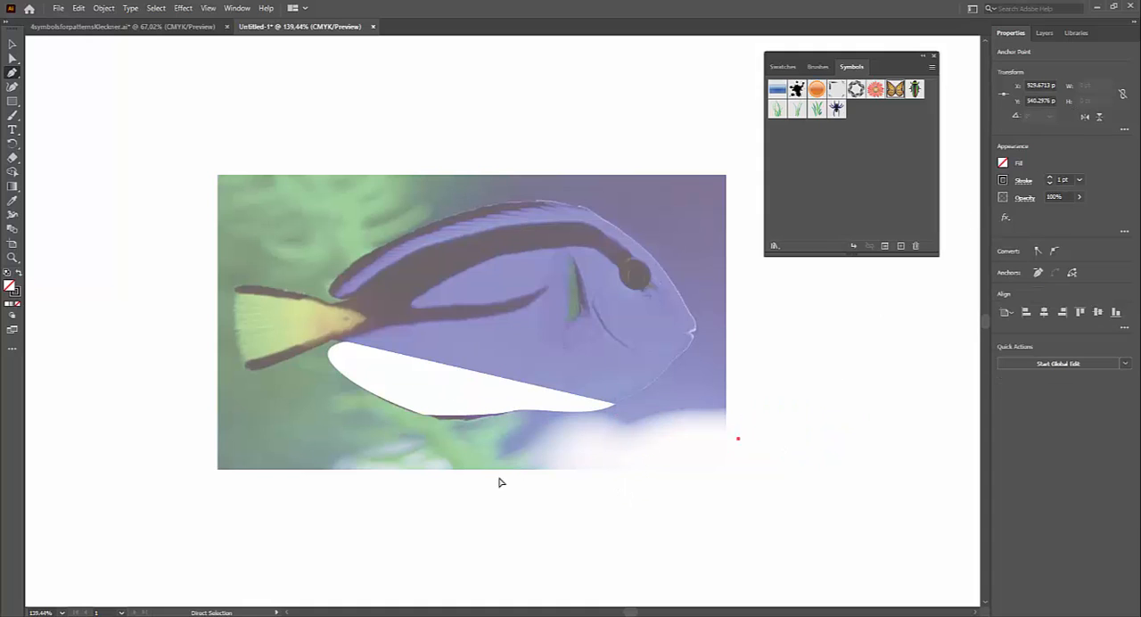
key(ctrl+z)
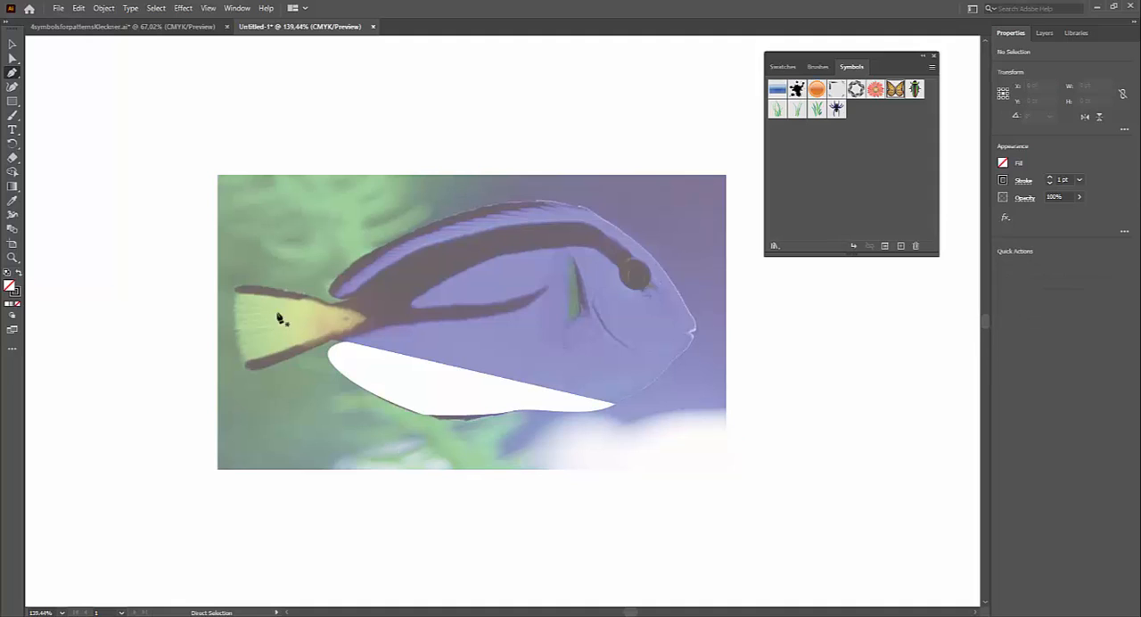
Step: Remove the fill from the traced belly path and give it a red 3 pt stroke
click(11, 44)
click(428, 403)
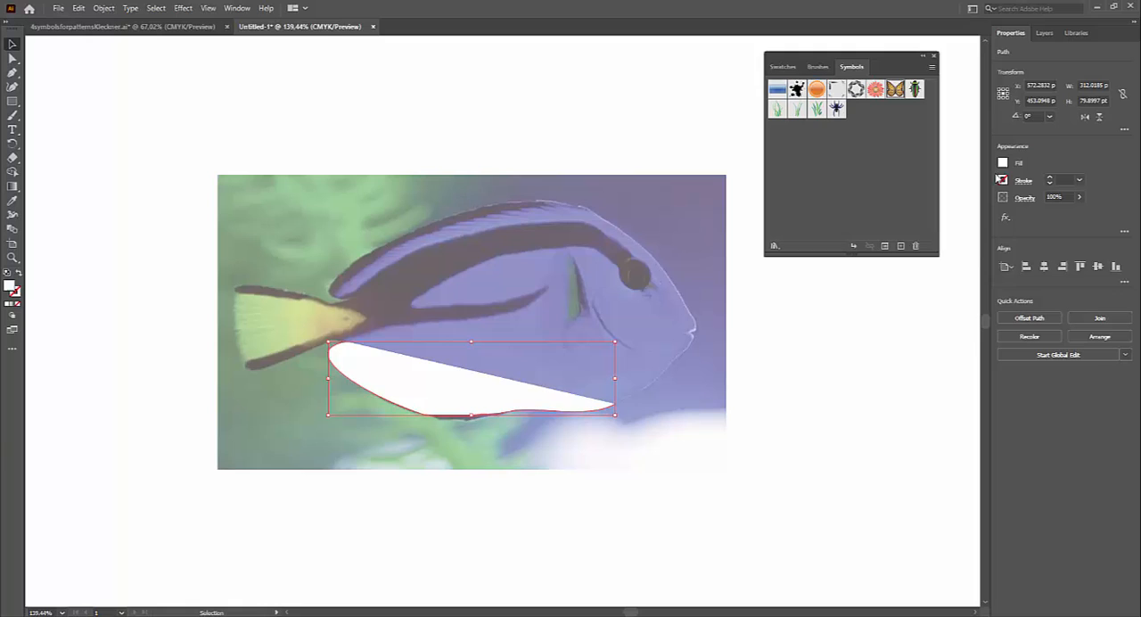
click(1001, 179)
click(876, 205)
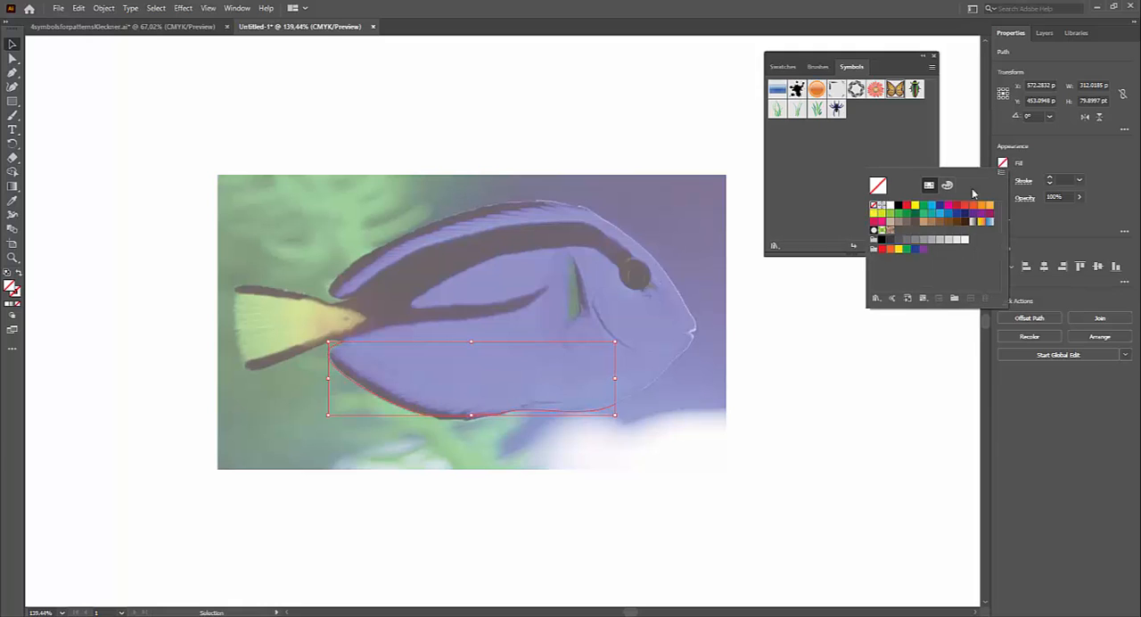
click(1041, 166)
click(1001, 182)
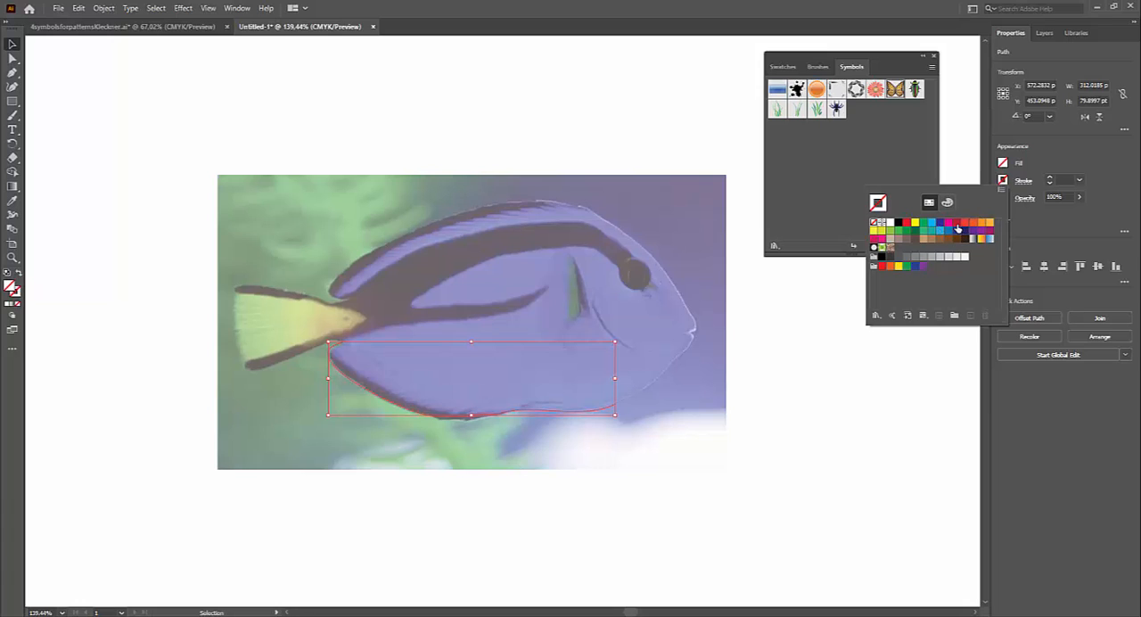
click(958, 228)
click(1079, 180)
click(1080, 180)
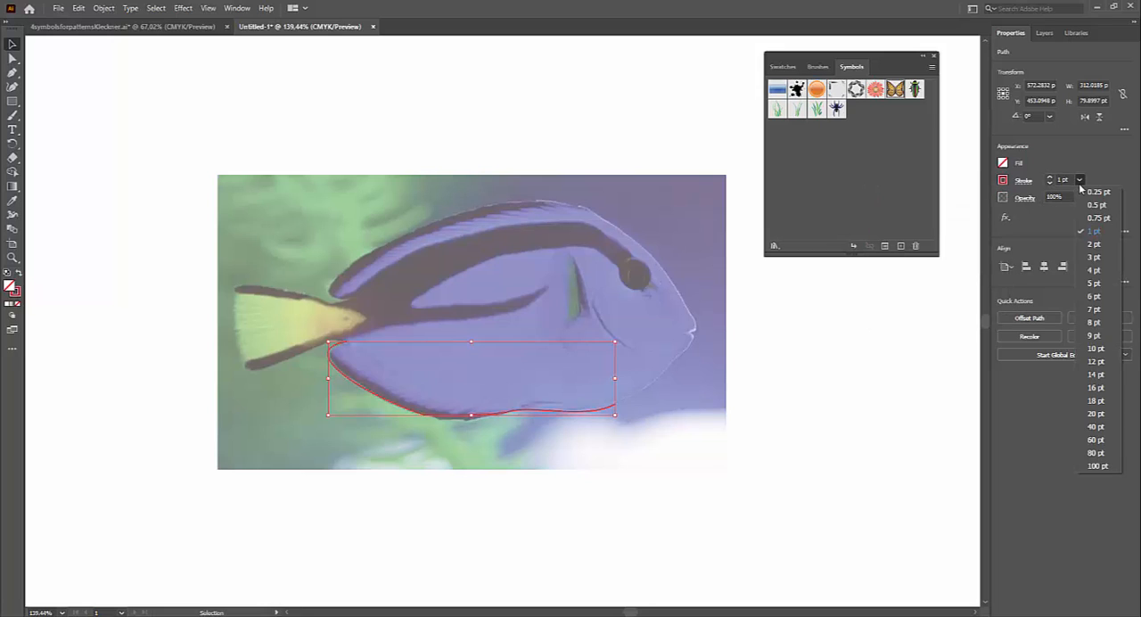
click(1094, 256)
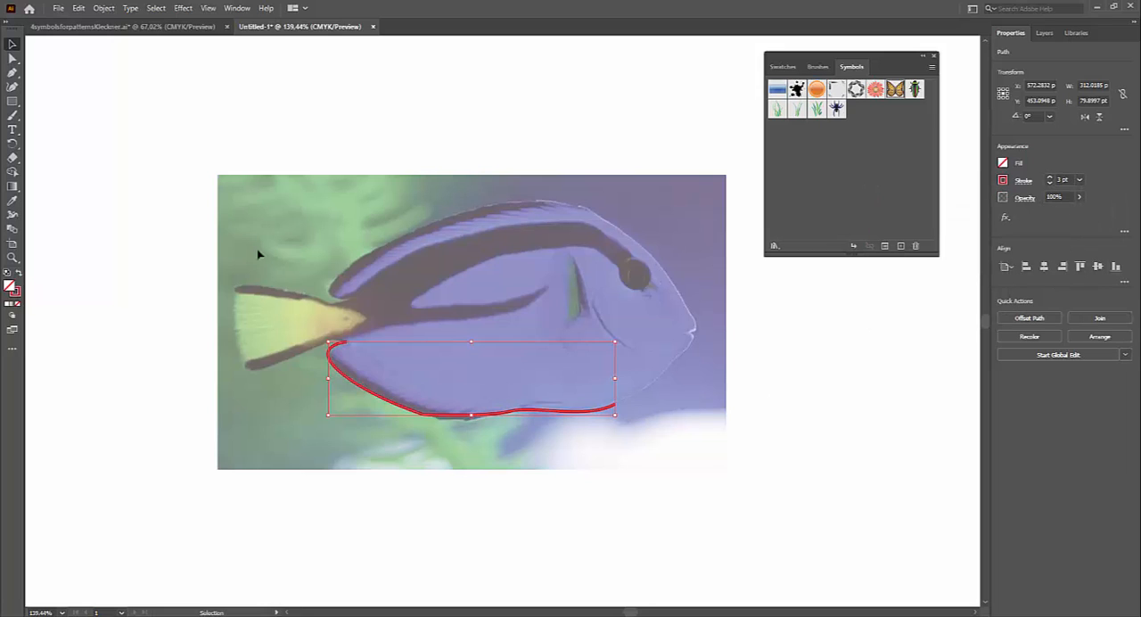
key(ctrl+shift+a)
Step: Continue the belly path with the Pen tool along the chin and around the small mouth notch to the upper lip
click(12, 73)
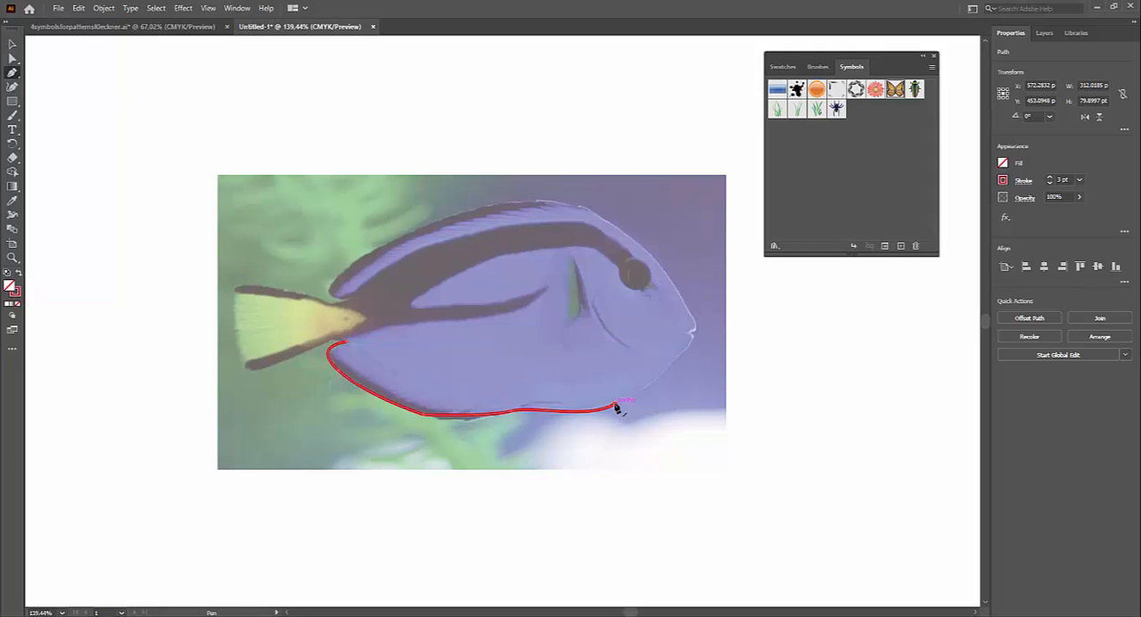
drag(615, 408, 662, 373)
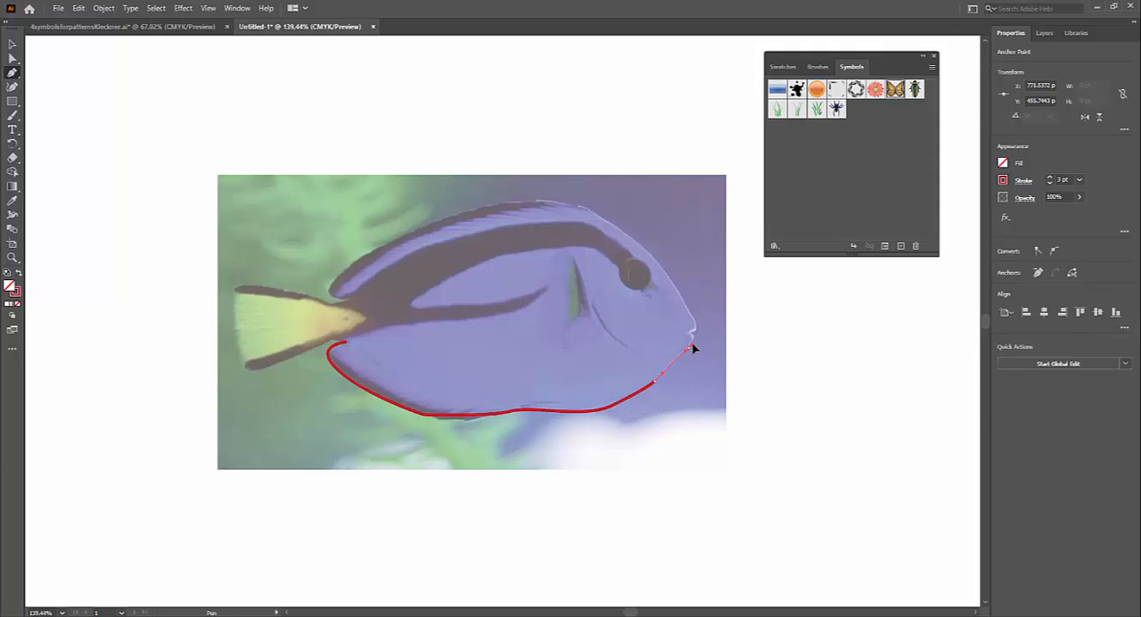
click(692, 334)
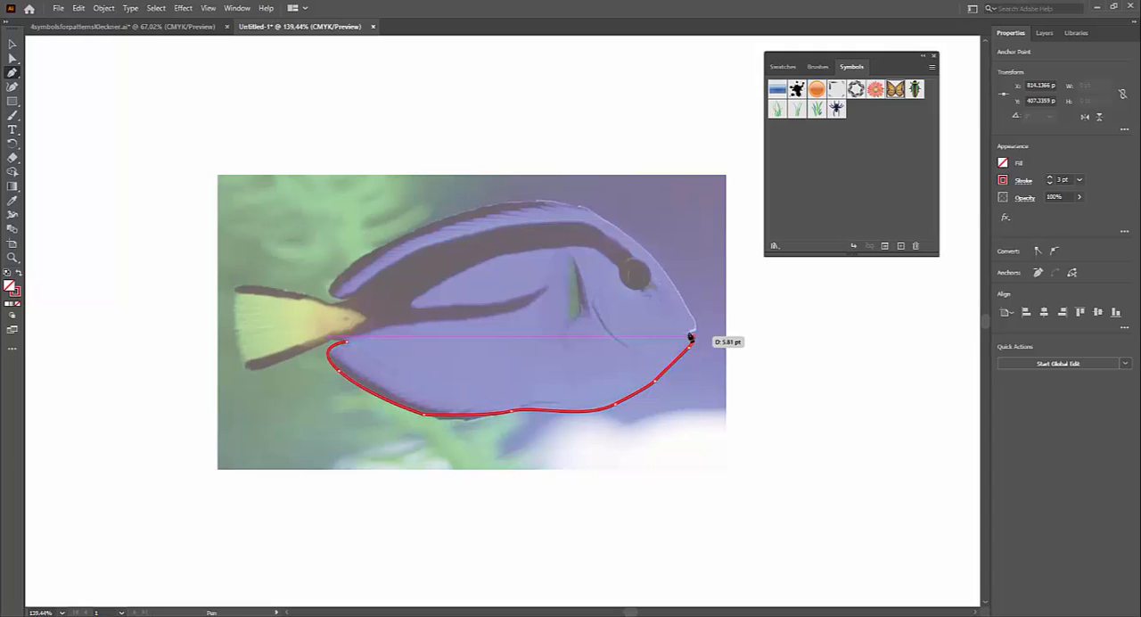
click(688, 331)
click(695, 330)
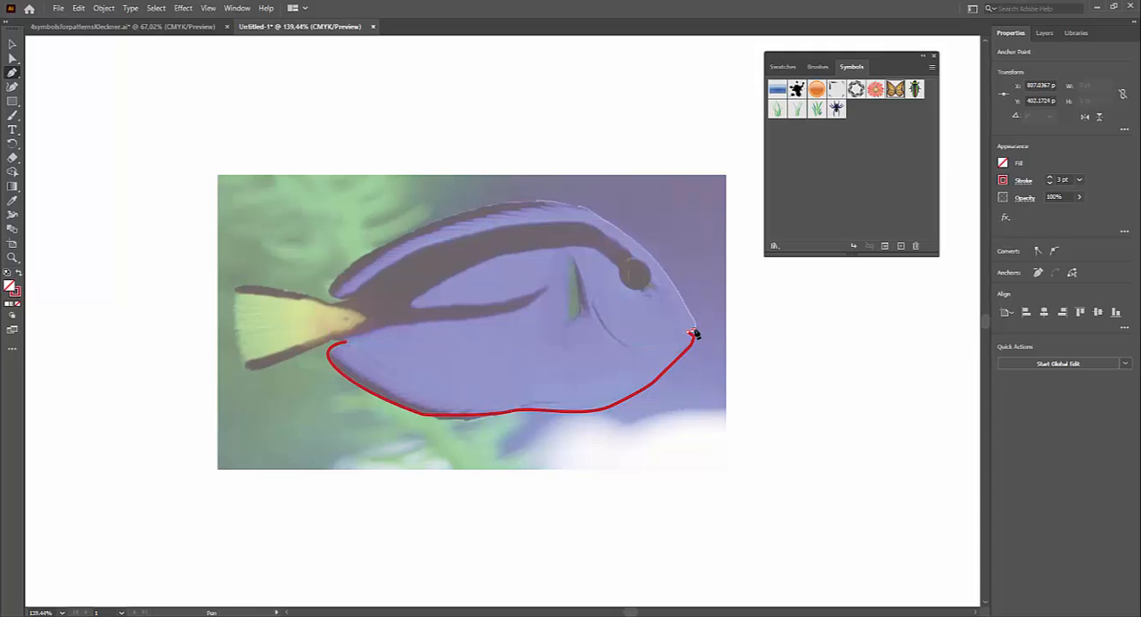
click(690, 321)
click(684, 310)
Step: Trace the forehead, back and upper fin, then curve around the tail joint and close the body outline at its starting point
click(653, 259)
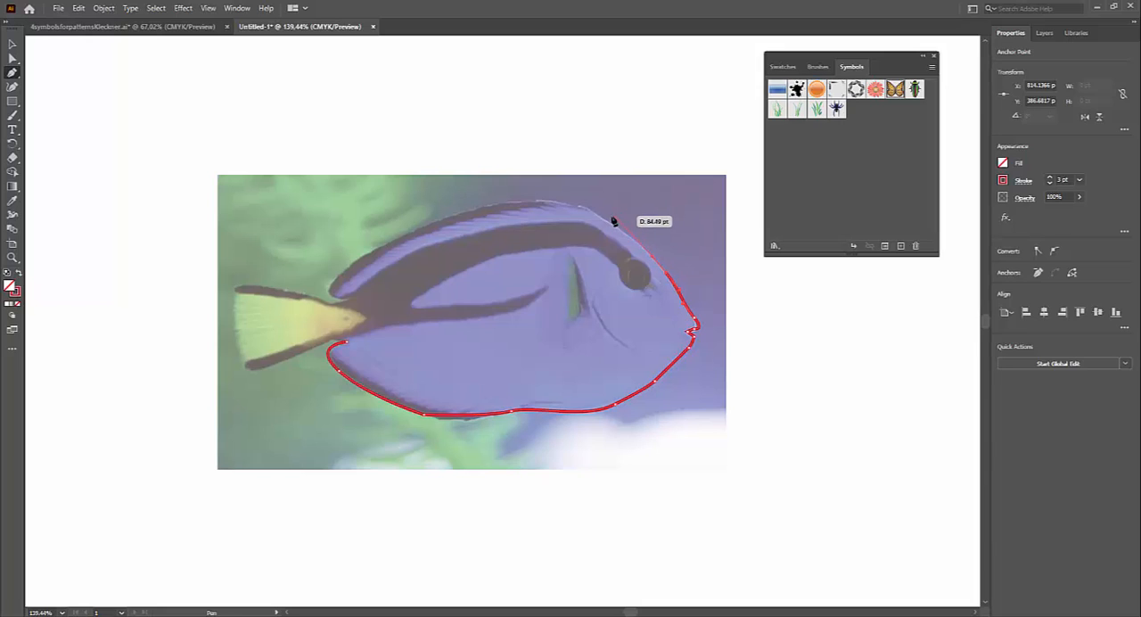
drag(591, 214, 525, 201)
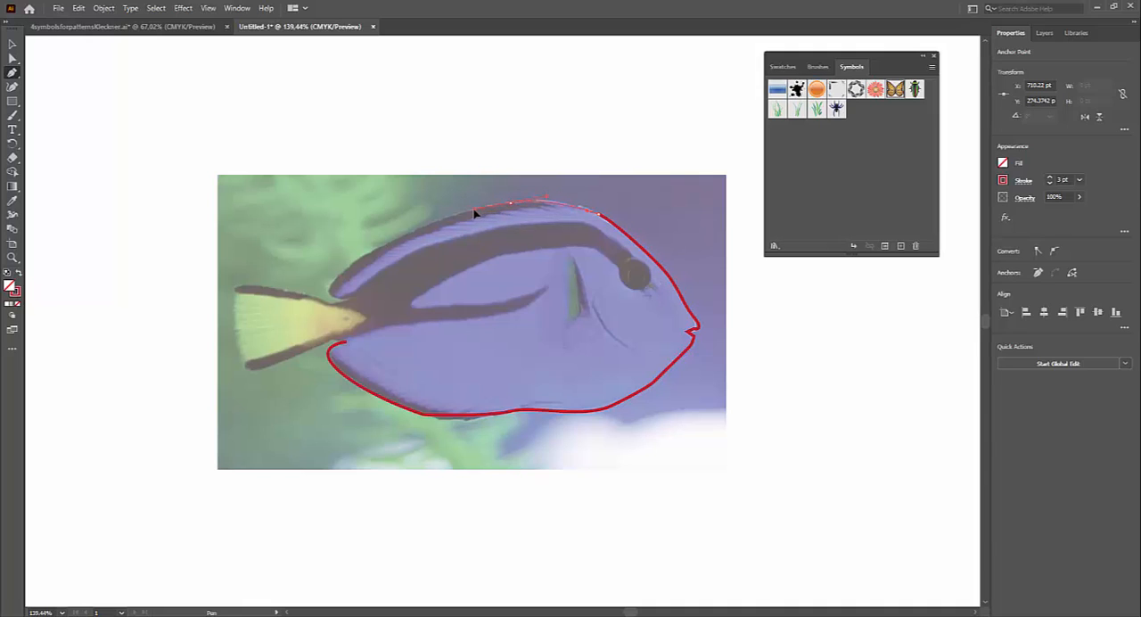
drag(475, 212, 386, 245)
drag(329, 282, 338, 305)
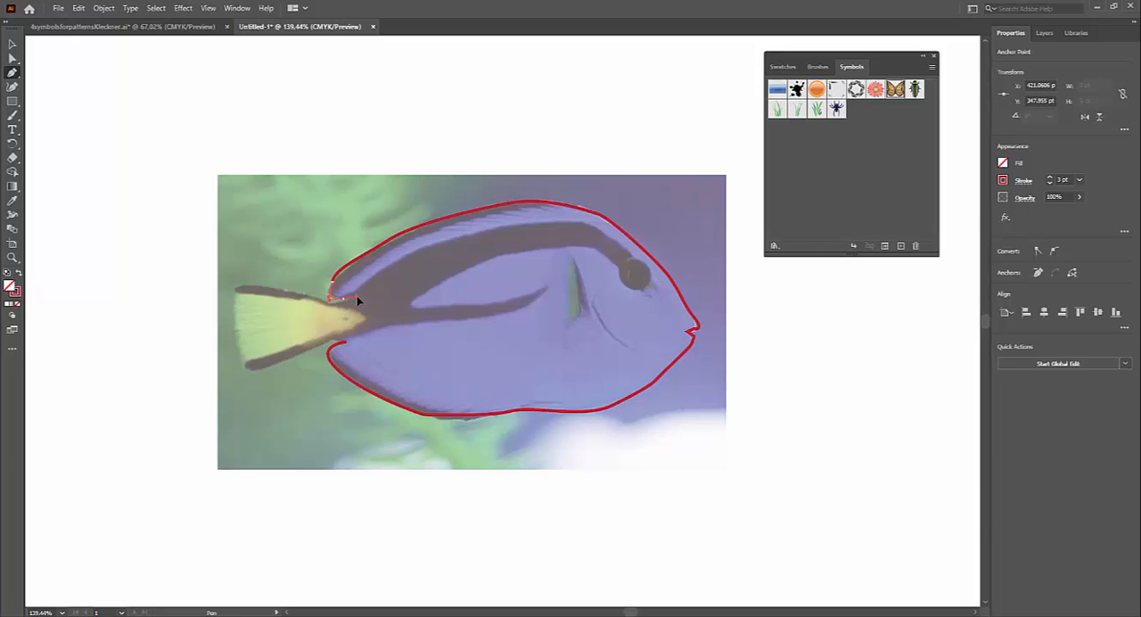
drag(358, 301, 350, 346)
key(ctrl)
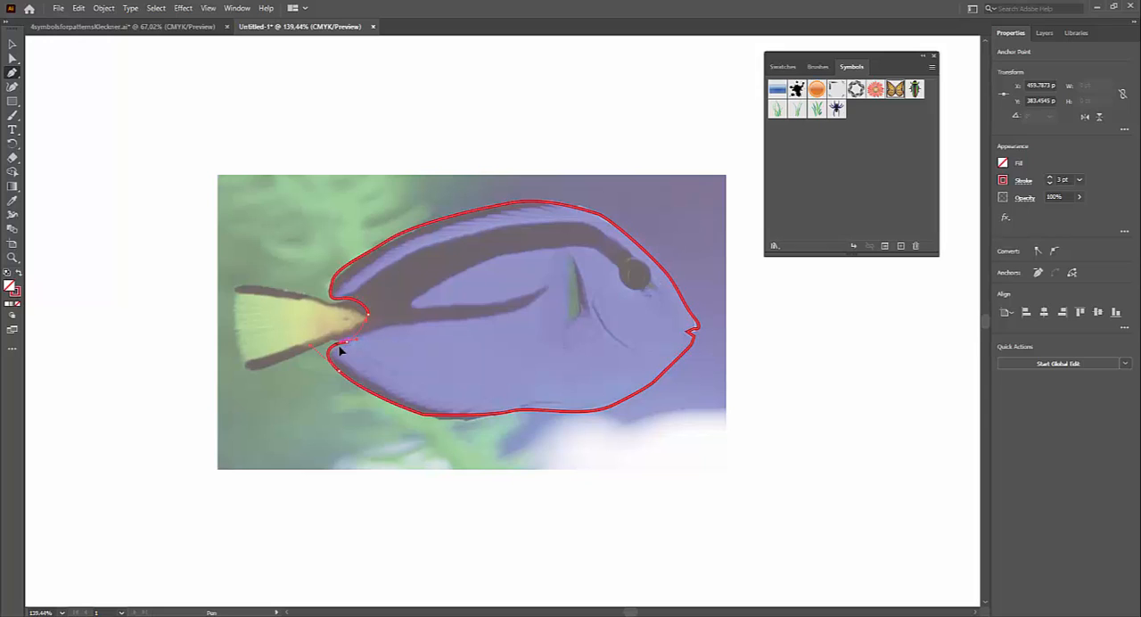
drag(337, 349, 338, 349)
click(12, 59)
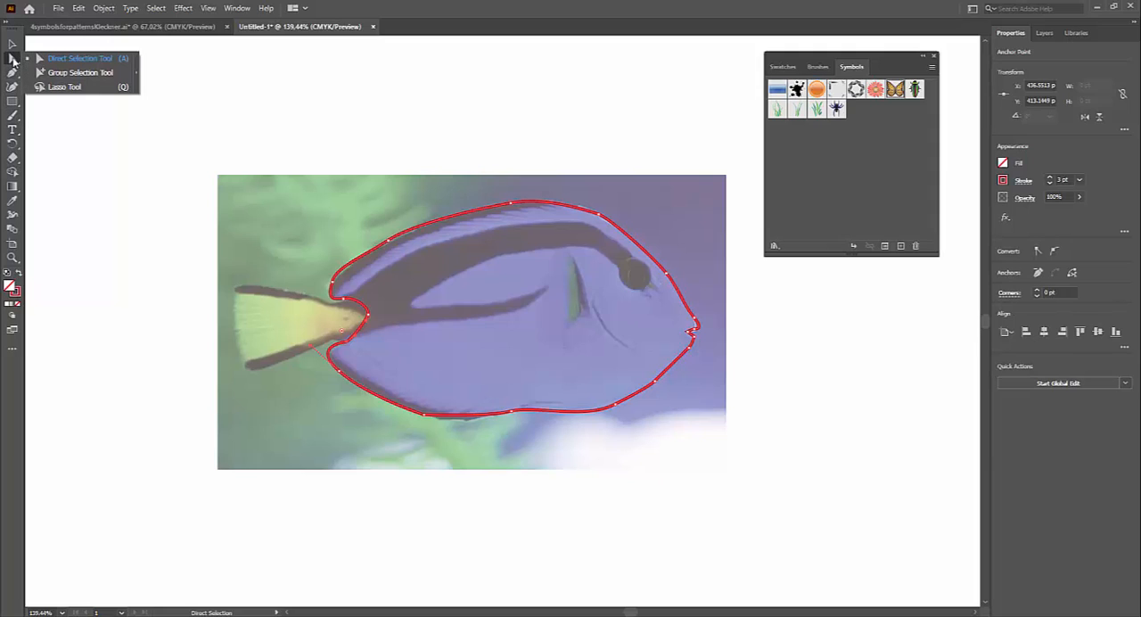
Step: Switch to the Pencil tool, draw a freeform test loop over the photo's upper-left corner, and undo it
click(13, 115)
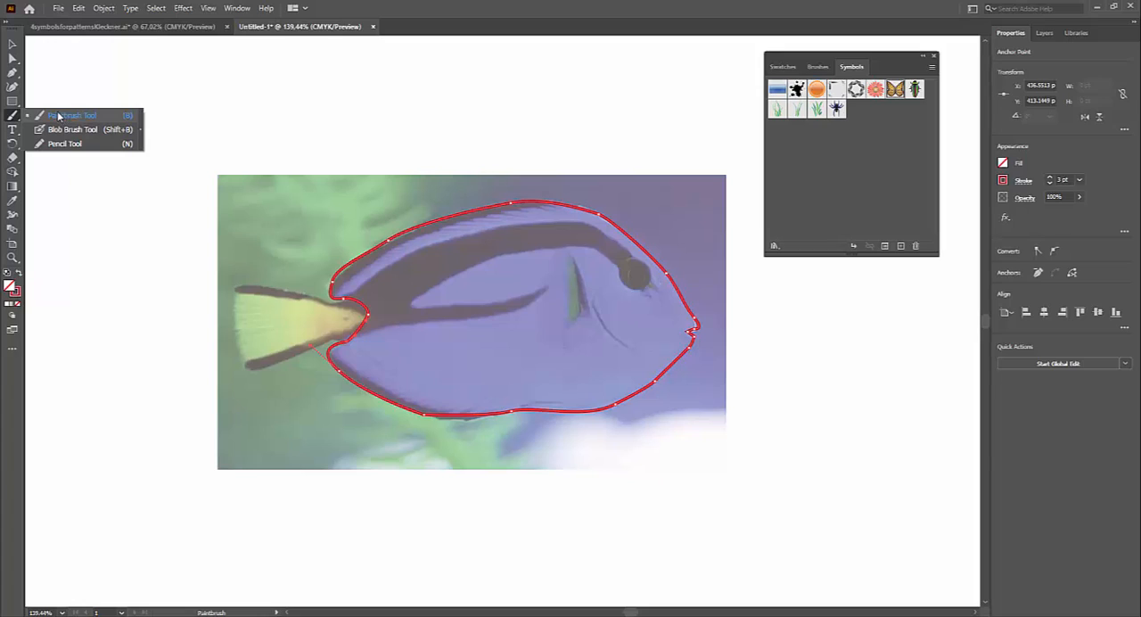
click(12, 119)
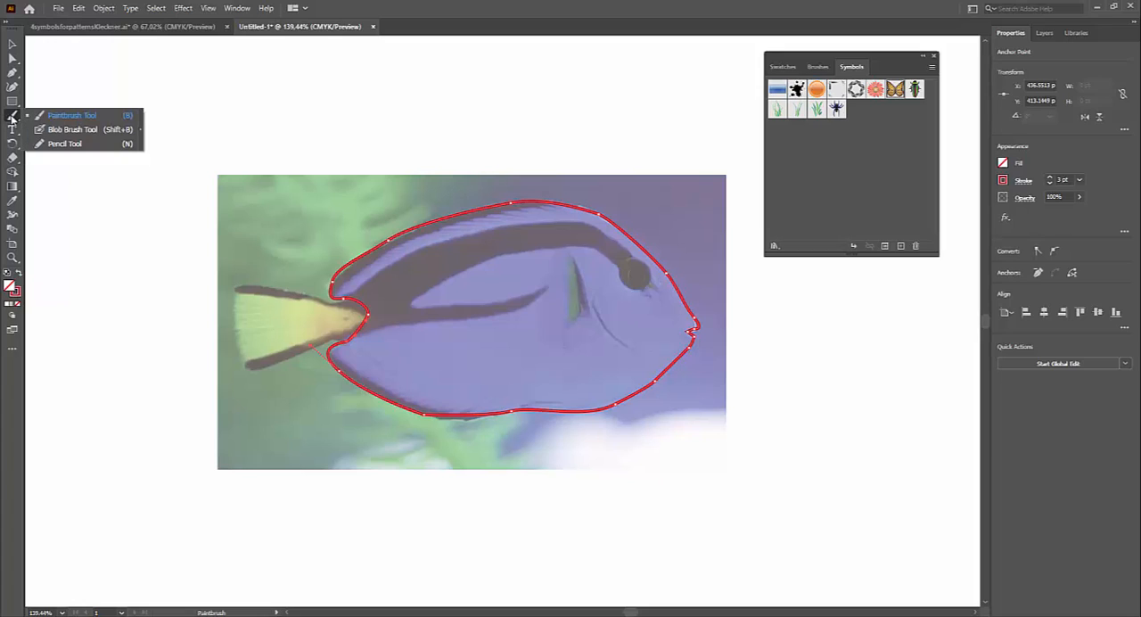
click(54, 143)
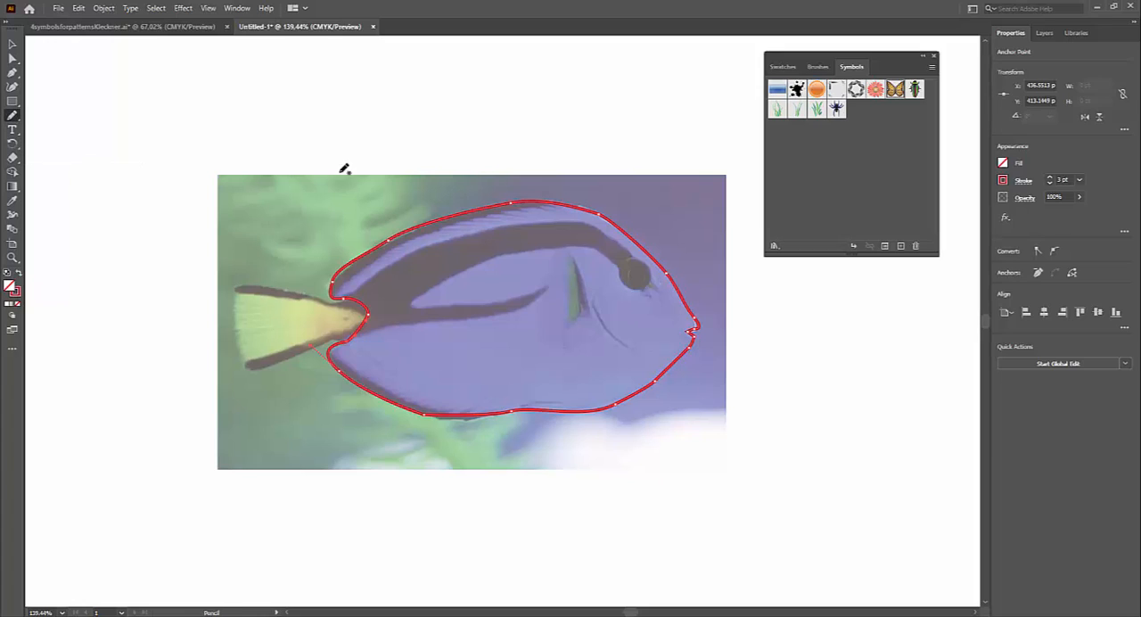
mouse_move(260, 124)
mouse_down()
mouse_move(226, 163)
mouse_move(246, 213)
mouse_move(373, 181)
mouse_move(380, 112)
mouse_move(340, 101)
mouse_move(265, 121)
mouse_up()
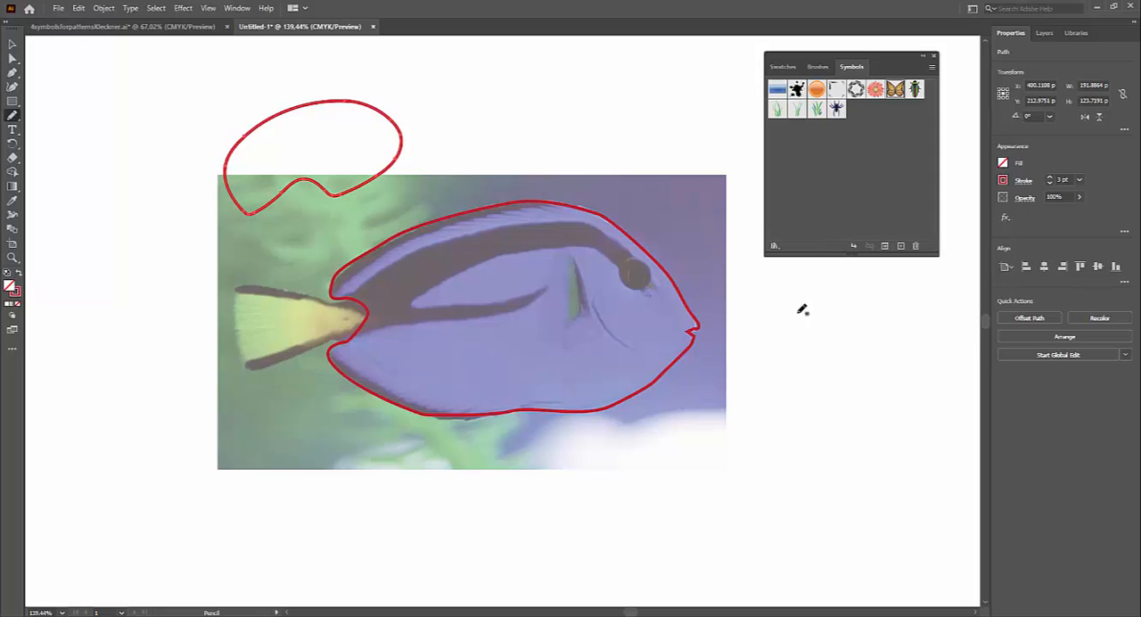
key(ctrl+z)
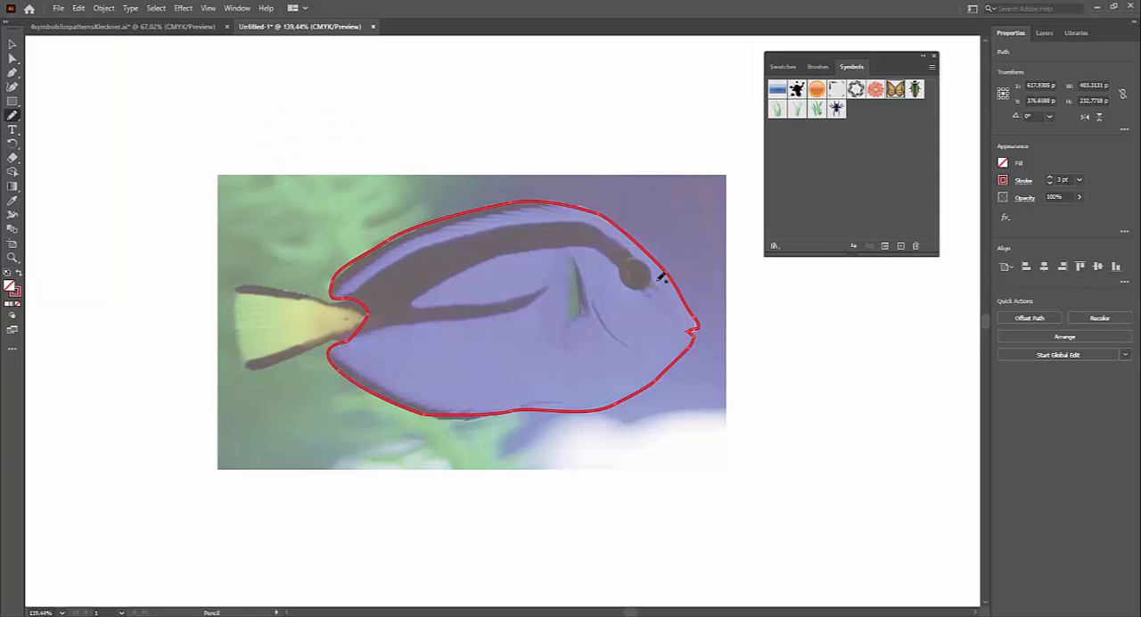
Step: Trace the dark stripe with the Pencil tool from above the eye around the tail joint and forked arm back to the eye
mouse_move(630, 246)
mouse_down()
mouse_move(564, 221)
mouse_move(486, 231)
mouse_up()
mouse_move(339, 312)
mouse_down()
mouse_move(349, 331)
mouse_move(489, 311)
mouse_up()
mouse_move(549, 281)
mouse_down()
mouse_move(429, 302)
mouse_move(520, 257)
mouse_move(577, 253)
mouse_move(640, 258)
mouse_up()
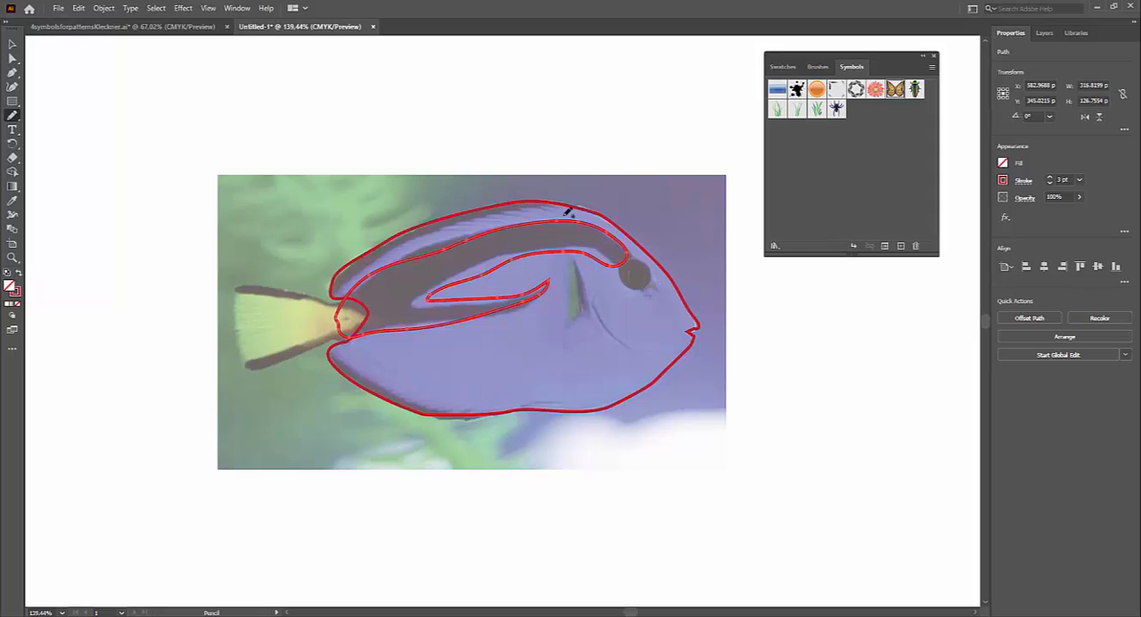
Step: Adjust the stripe outline's two anchor points beside the eye with Direct Selection so its front end tapers to a point
click(12, 58)
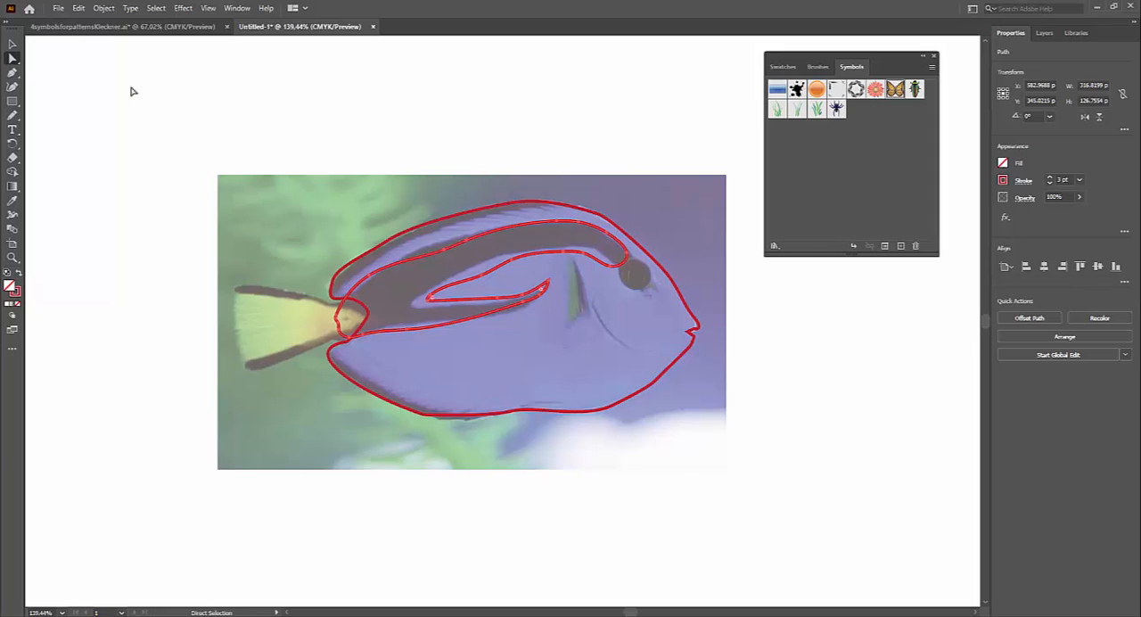
drag(629, 259, 631, 258)
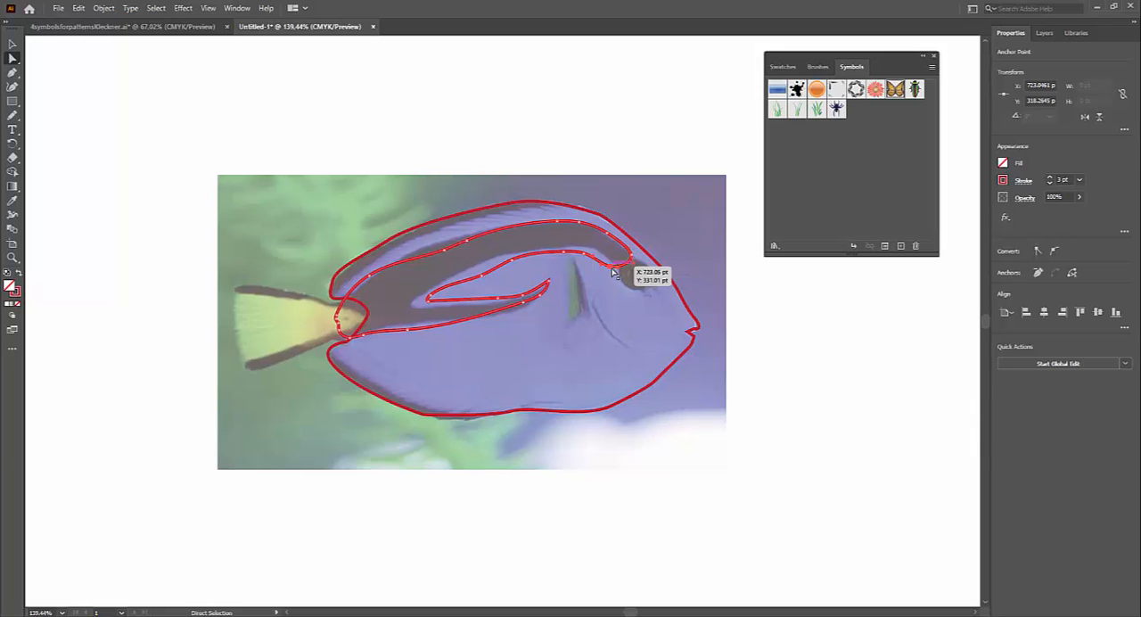
drag(612, 269, 602, 259)
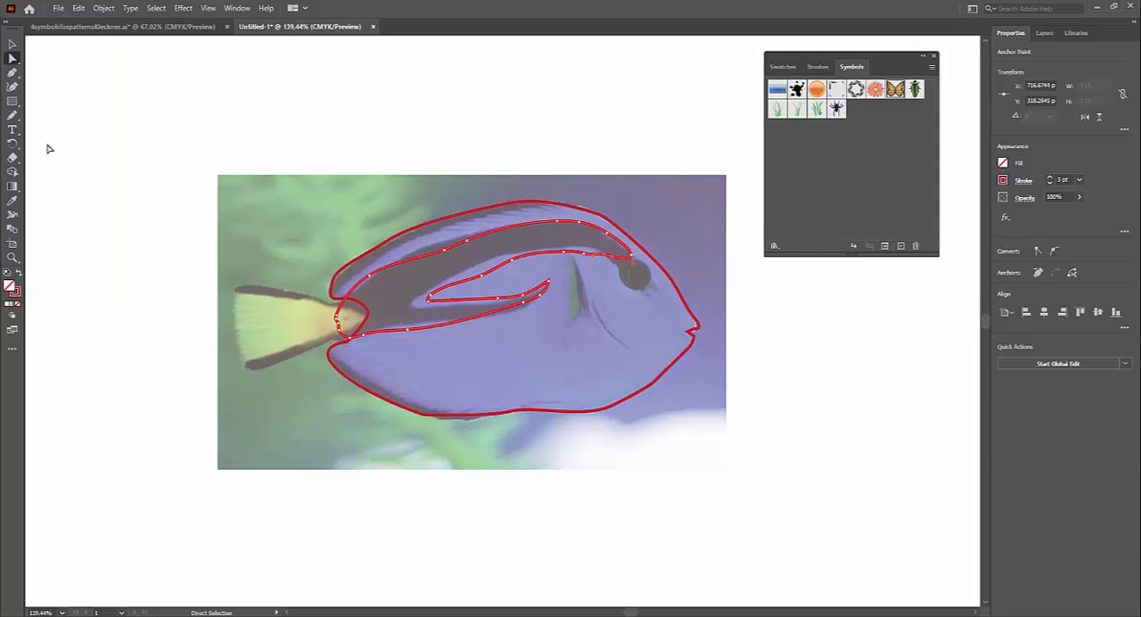
Step: Fill the stripe shape with light blue
click(10, 43)
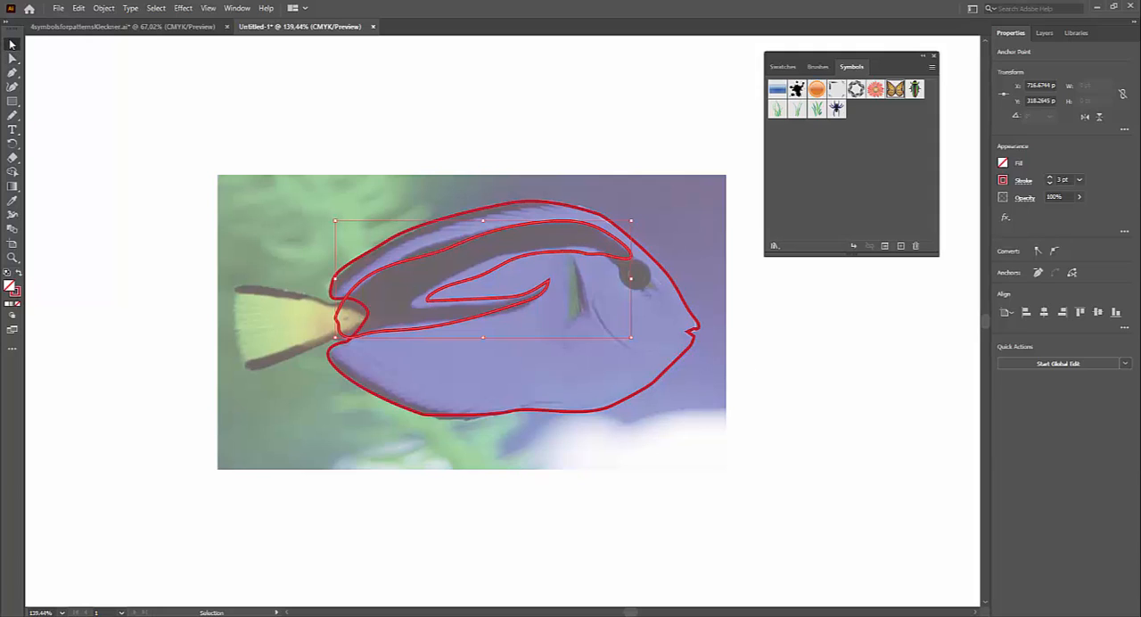
click(476, 240)
click(482, 233)
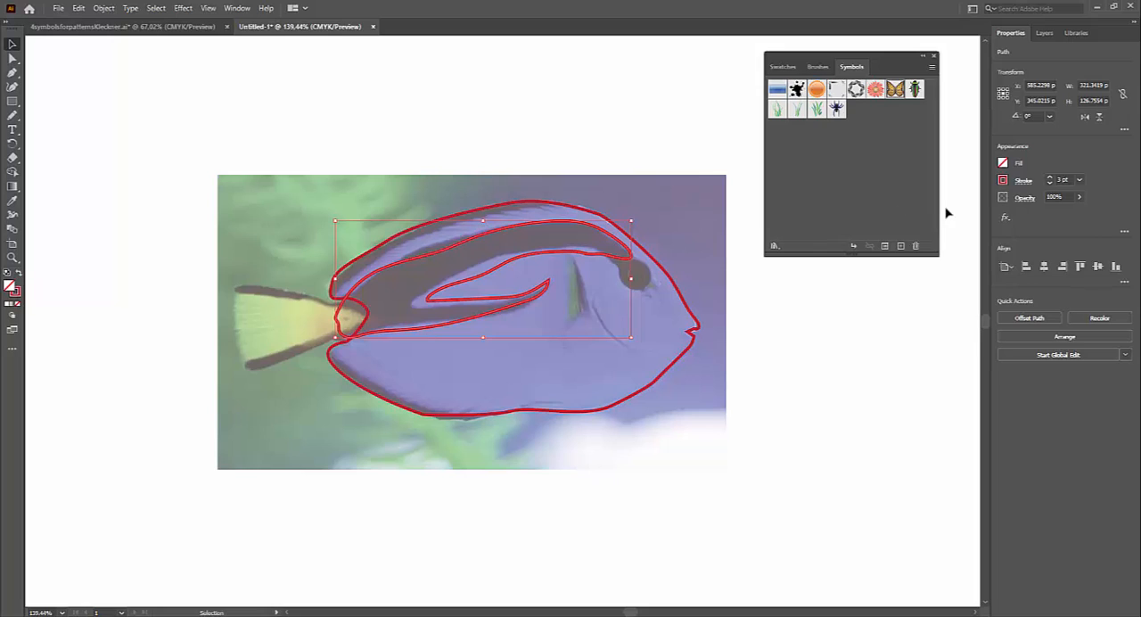
click(1002, 163)
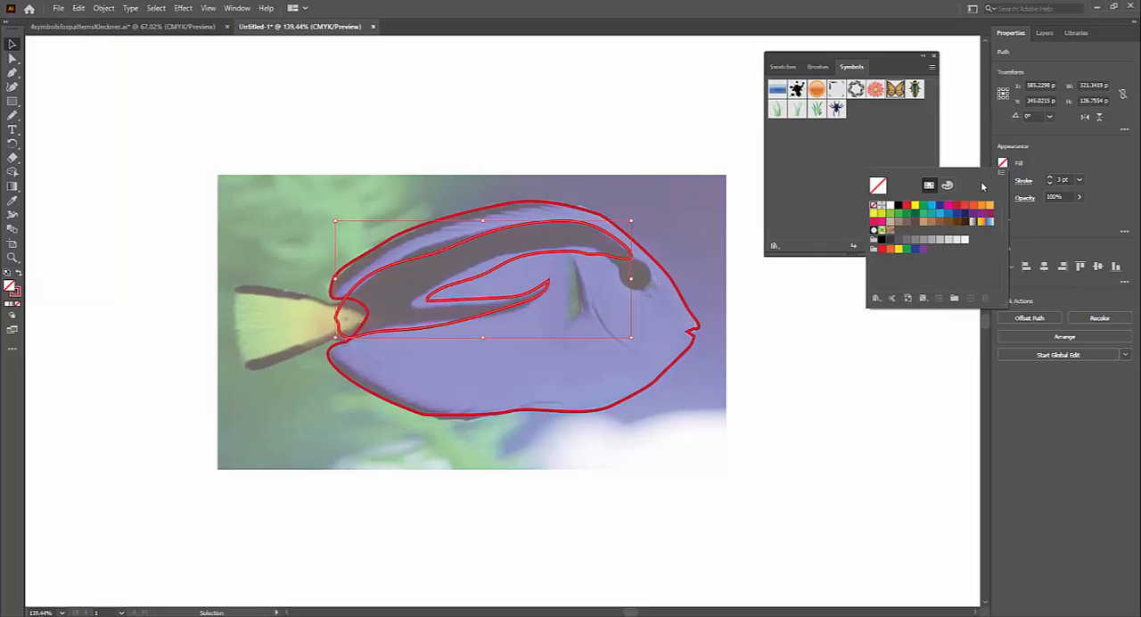
click(932, 209)
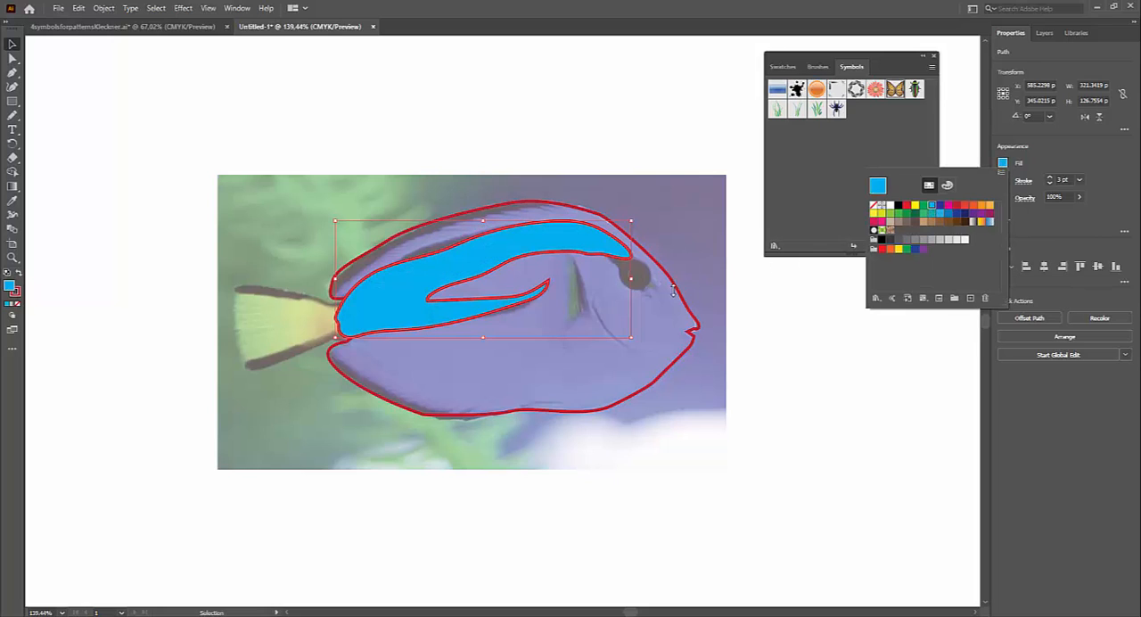
Step: Fill the fish body outline with dark red
click(672, 287)
click(674, 287)
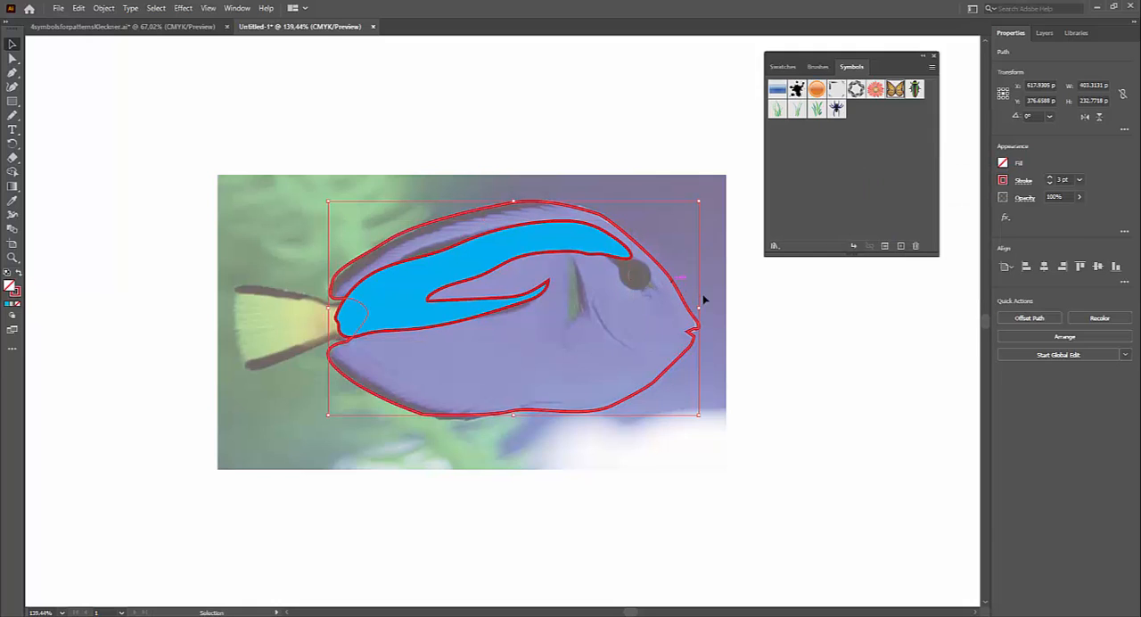
click(1002, 163)
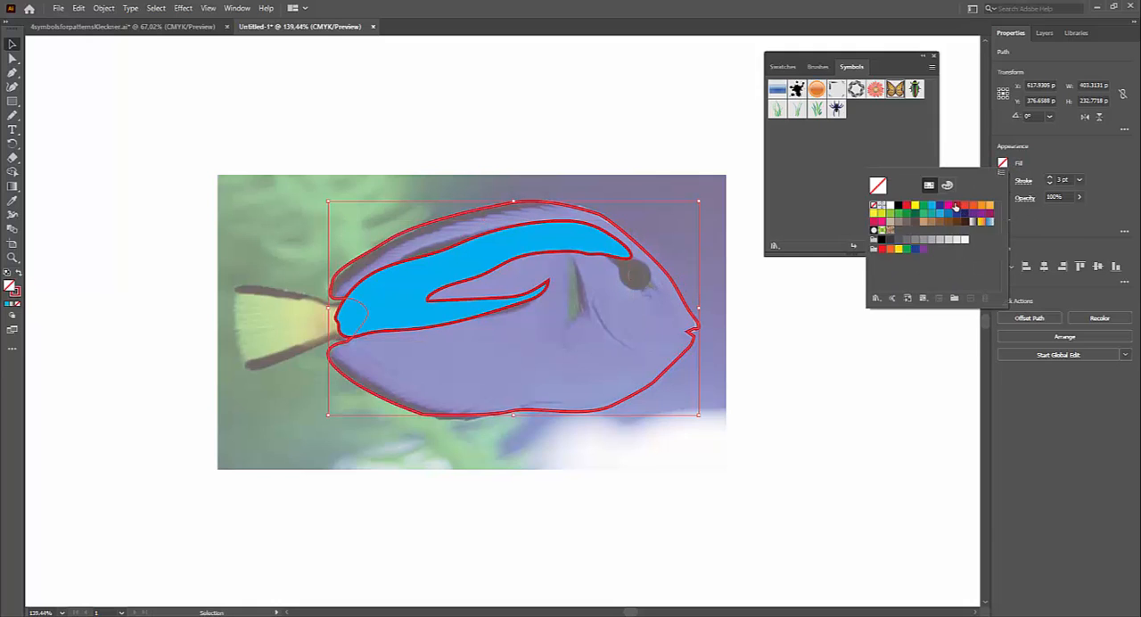
click(959, 207)
key(Escape)
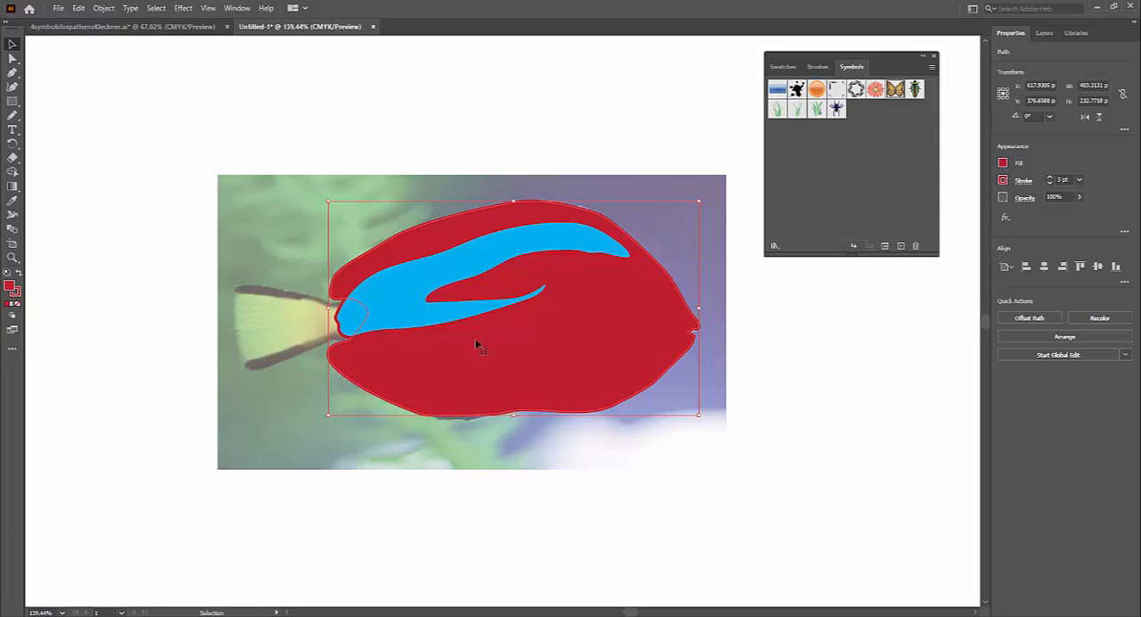
Step: Select the body and stripe and use Shape Builder to remove the stripe portion that extends past the body at the tail joint
click(424, 282)
click(493, 375)
drag(265, 124, 709, 472)
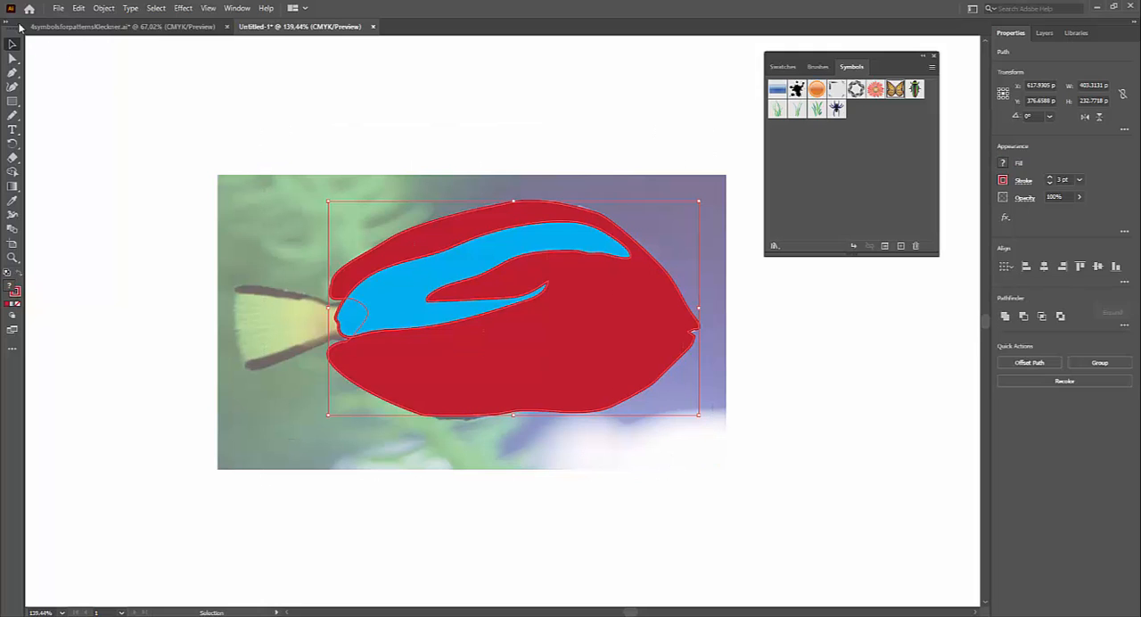
click(12, 173)
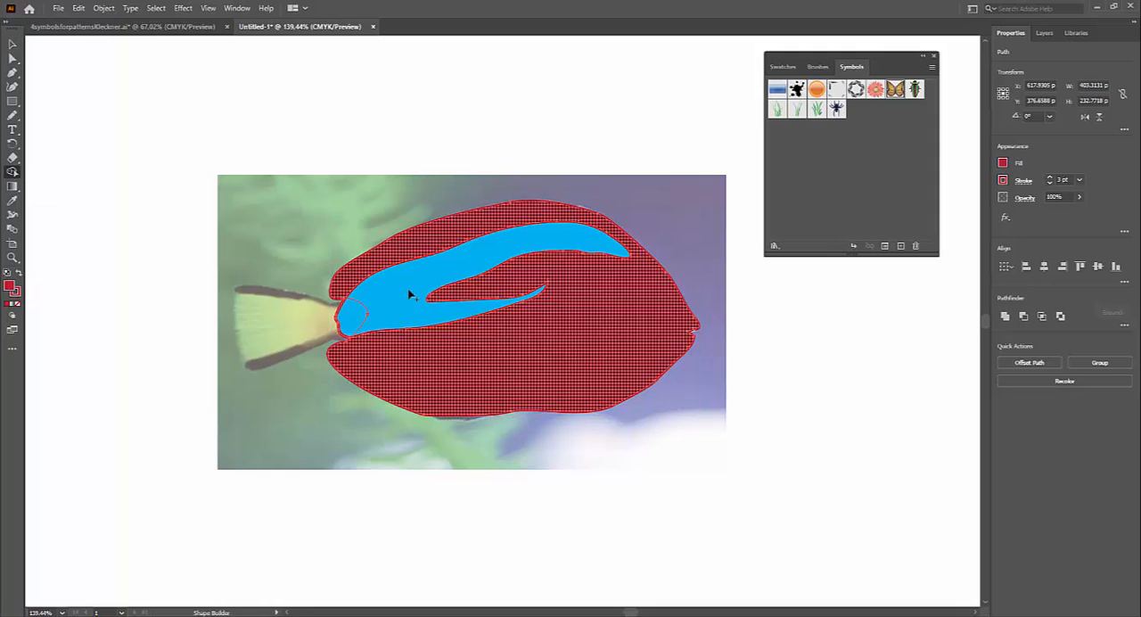
alt+click(351, 321)
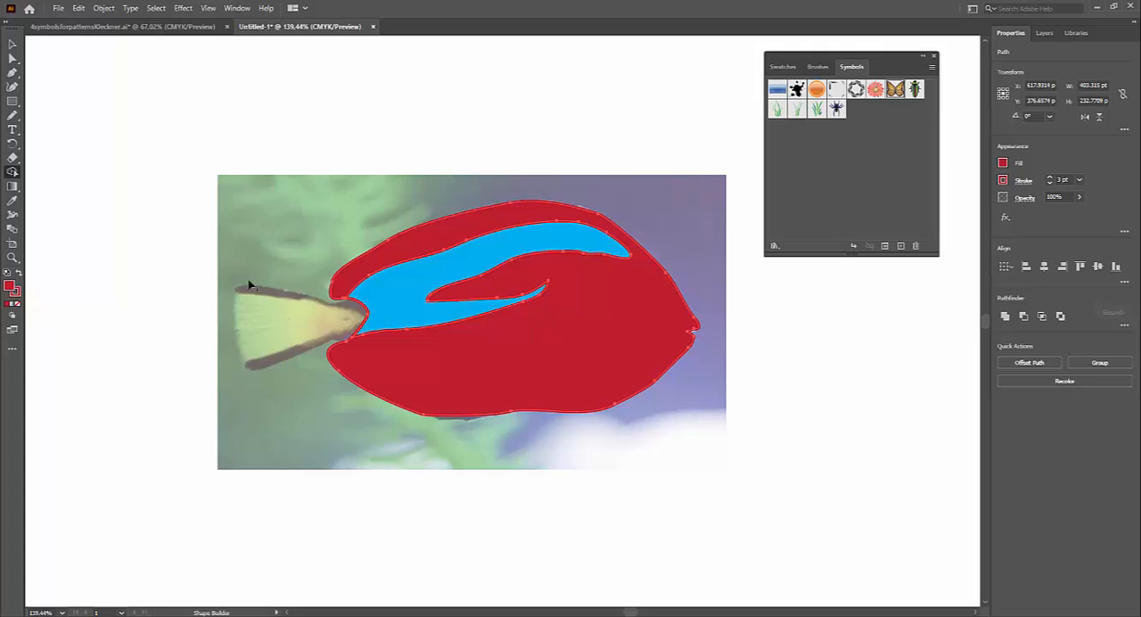
click(14, 43)
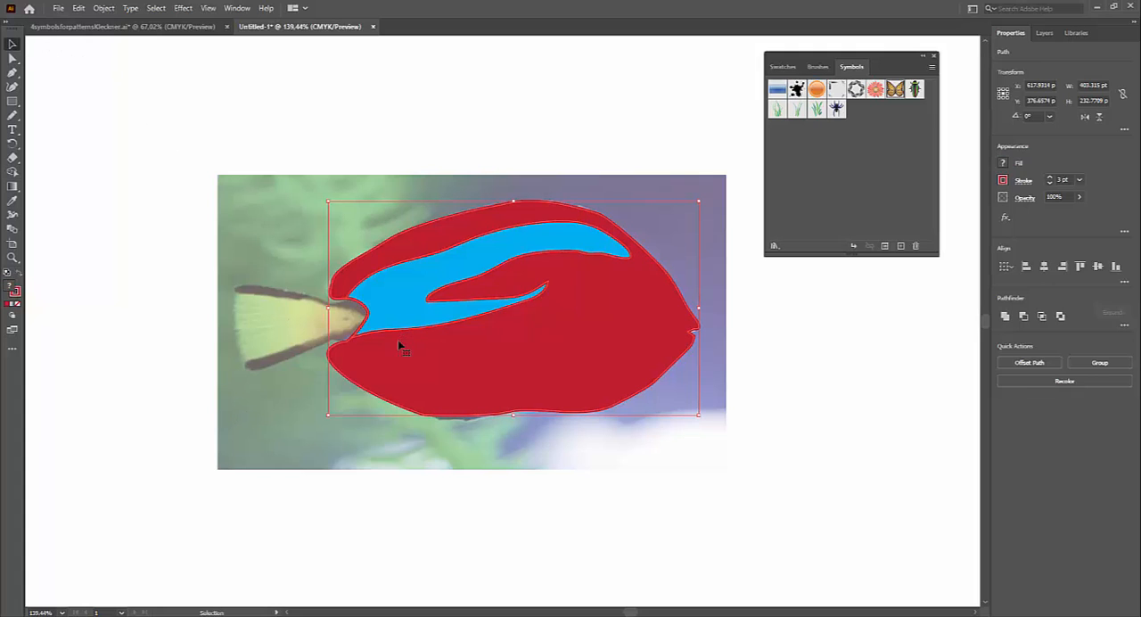
click(141, 322)
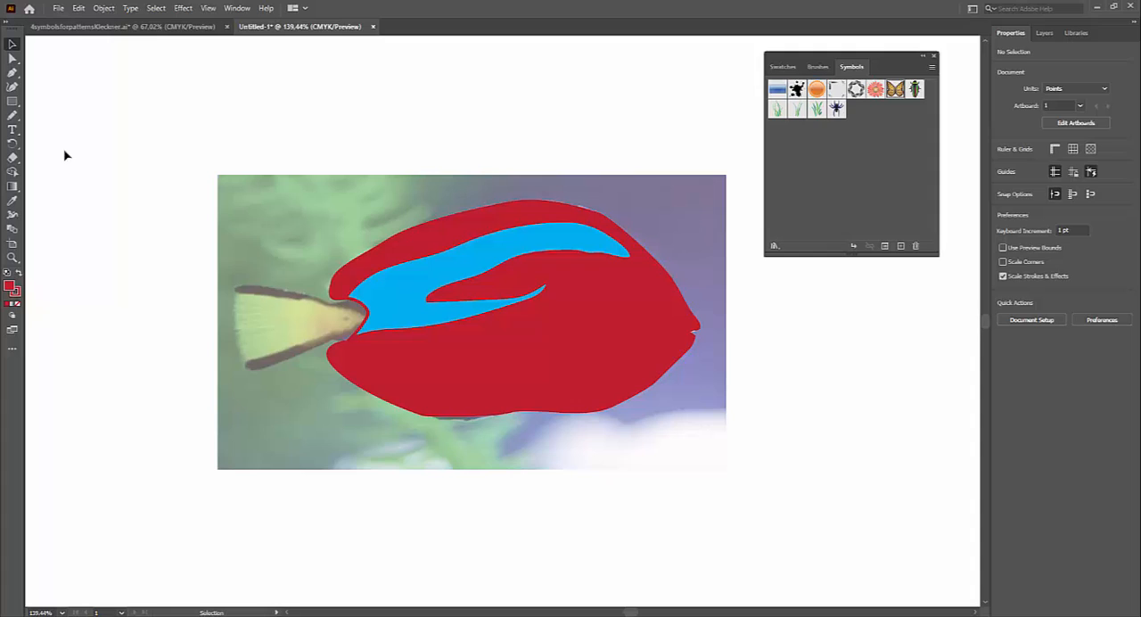
Step: Trace the tail fin with the Pencil tool as a closed outline that overlaps the body and stripe at the joint
click(12, 115)
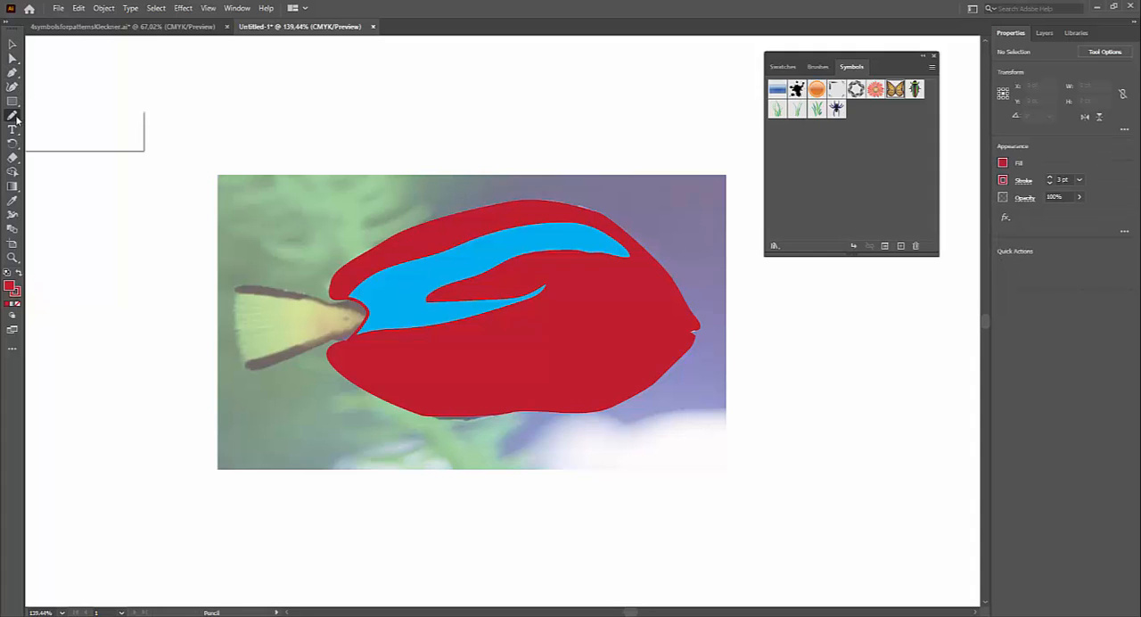
click(45, 143)
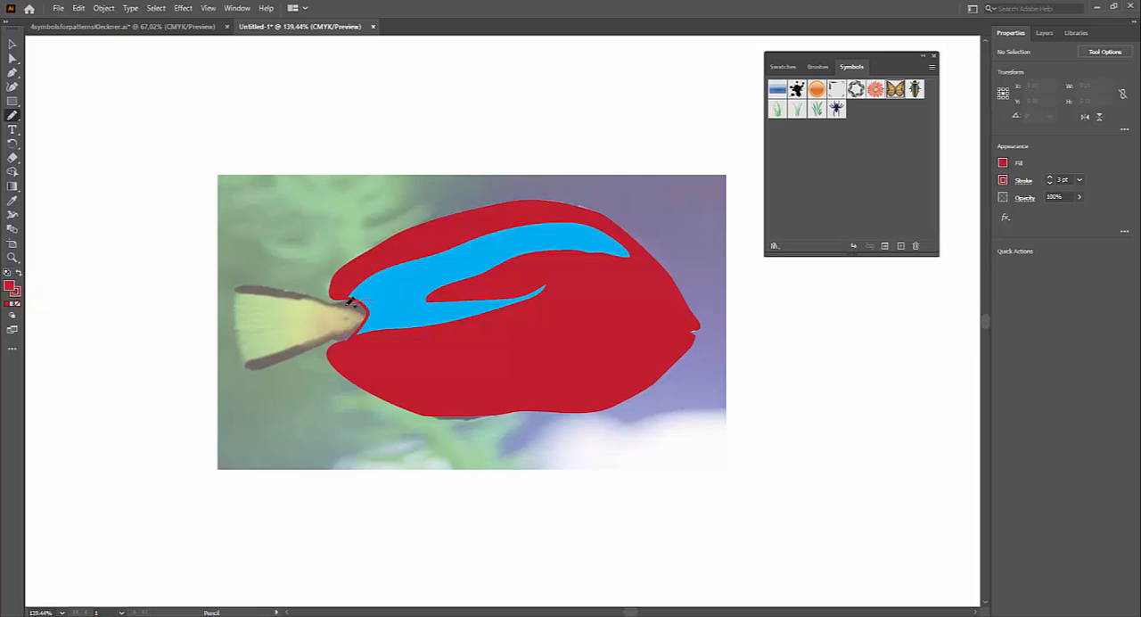
mouse_move(298, 289)
mouse_down()
mouse_move(238, 281)
mouse_move(235, 327)
mouse_move(251, 379)
mouse_move(323, 338)
mouse_move(396, 321)
mouse_move(383, 296)
mouse_move(369, 299)
mouse_up()
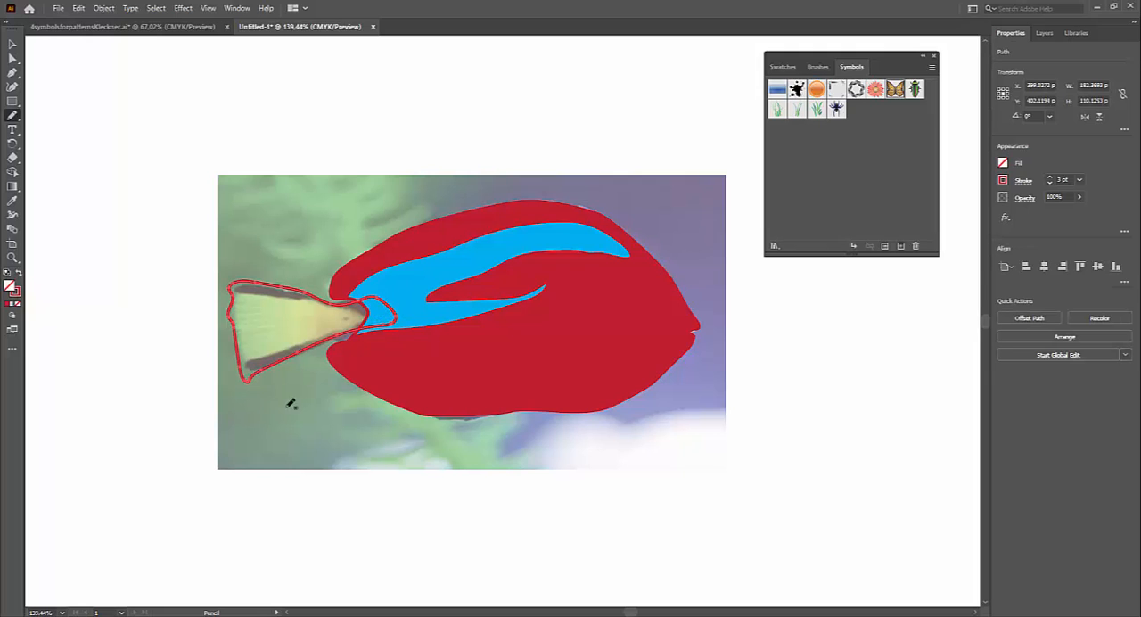
Step: Move the anchor point on the tail outline's lower edge near the body joint slightly downward
click(12, 57)
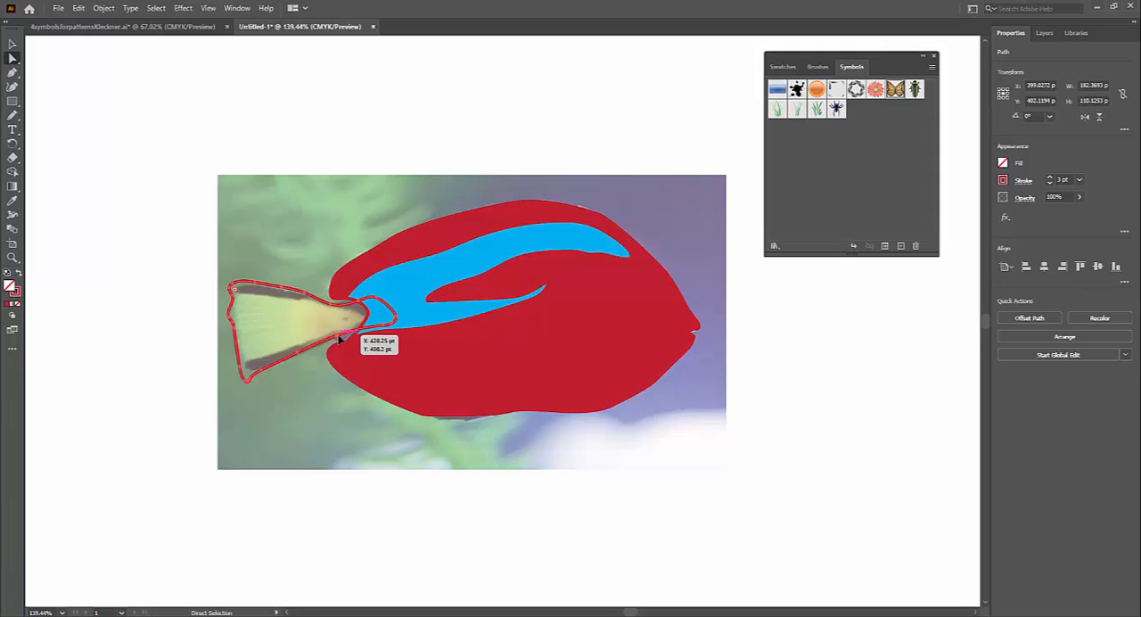
click(338, 338)
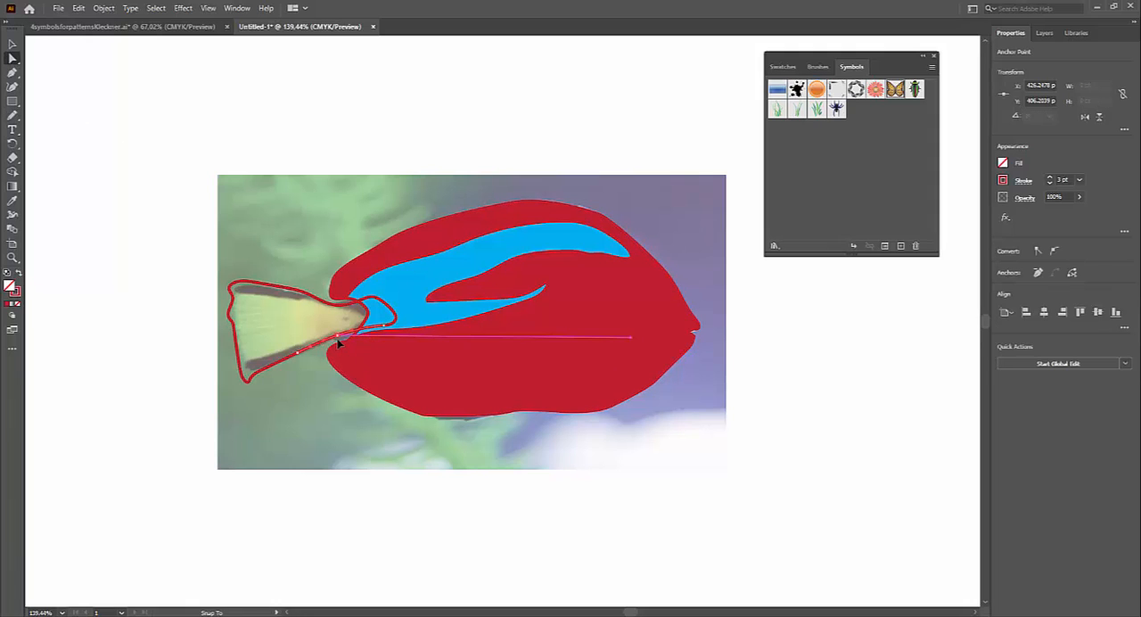
drag(339, 343, 364, 355)
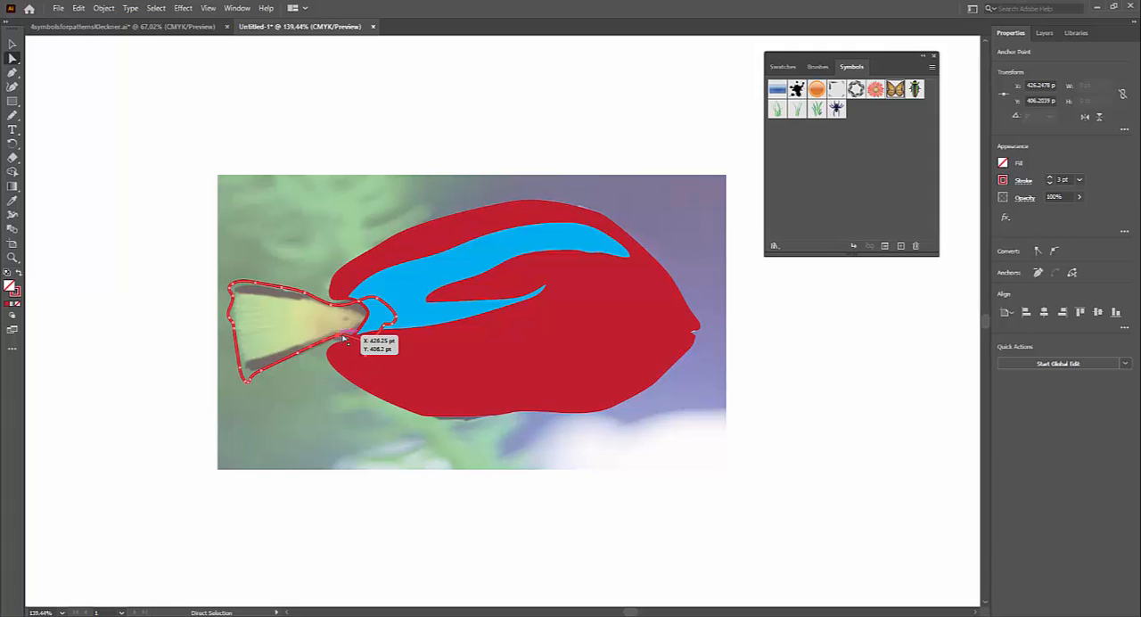
click(343, 337)
drag(354, 332, 339, 347)
Step: Turn off Snap to Point and continue adjusting the tail outline's anchor points near the body joint
click(210, 8)
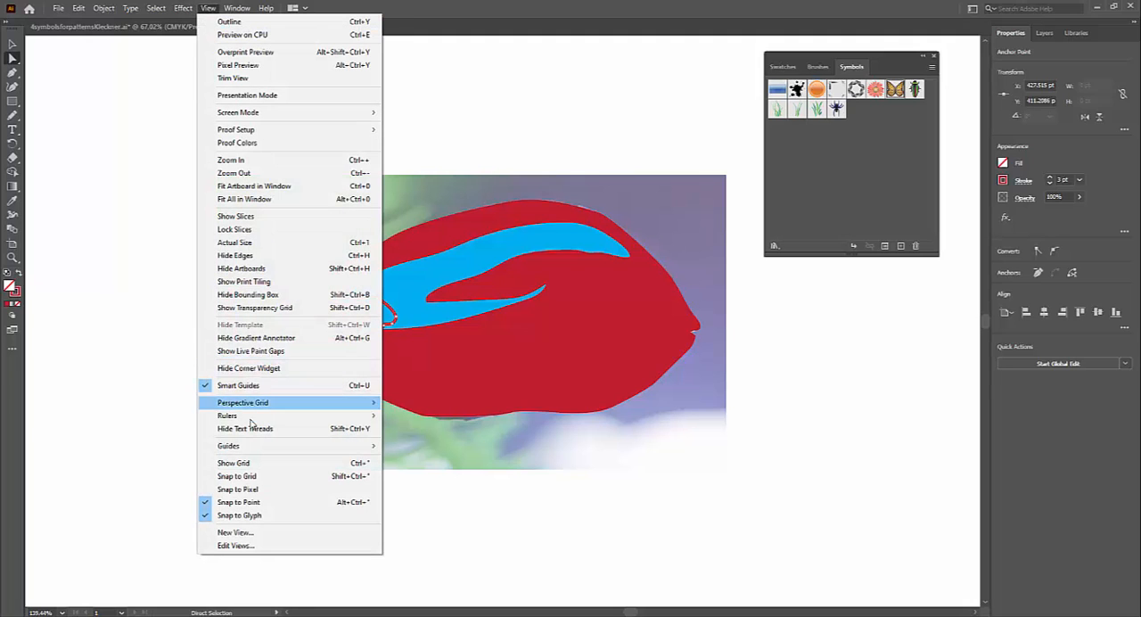
click(253, 503)
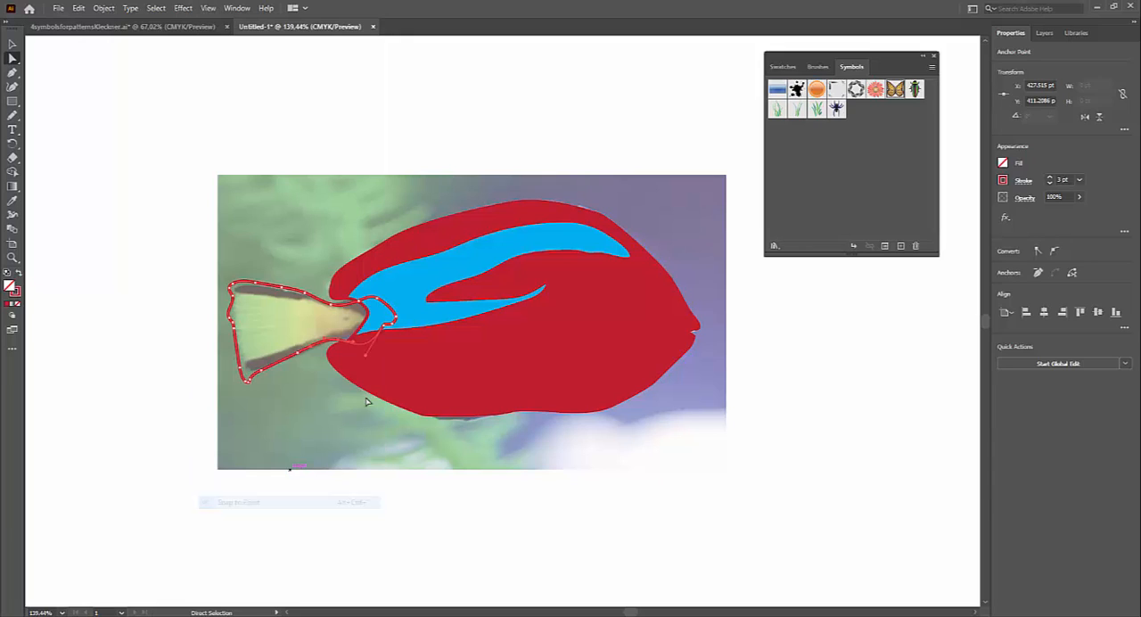
click(338, 345)
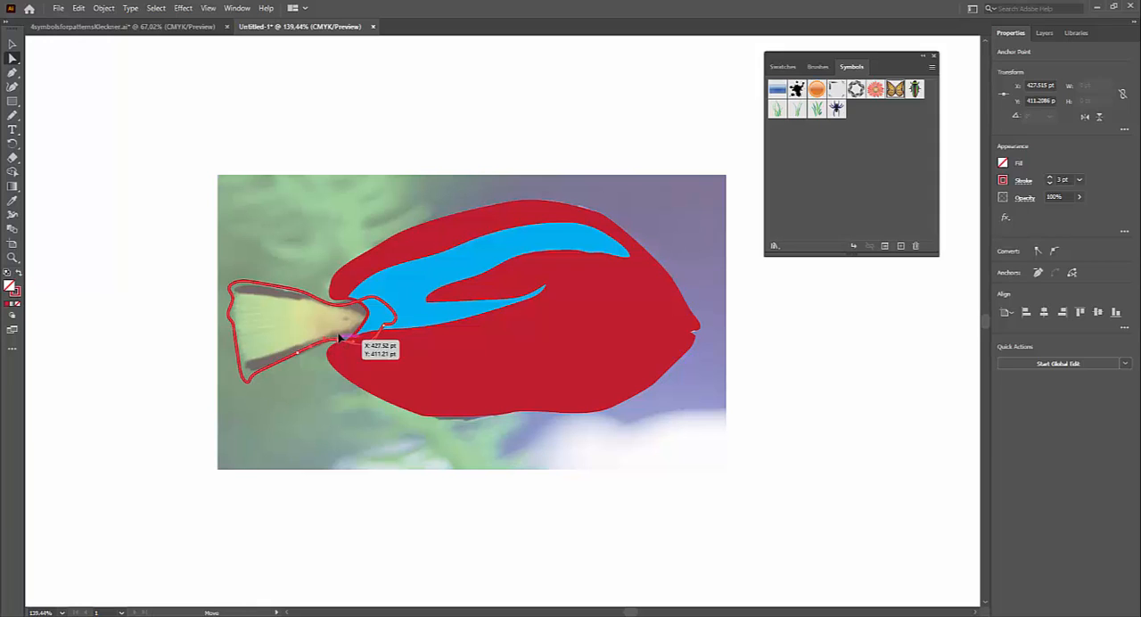
drag(339, 337, 332, 307)
click(332, 307)
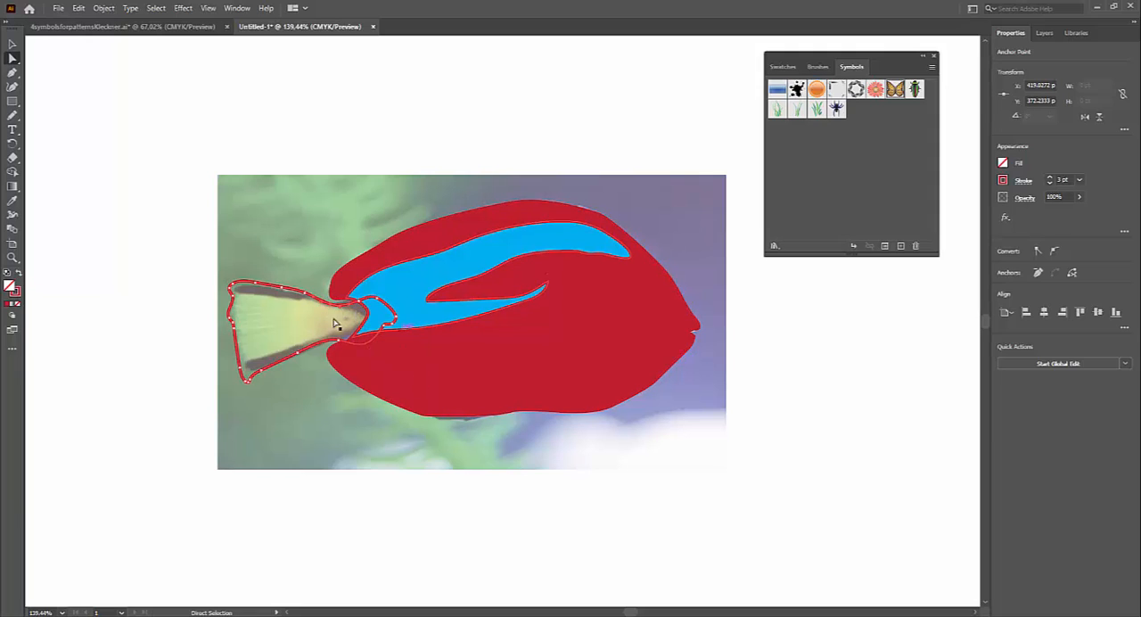
Step: Select only the tail outline and fill it with yellow
key(v)
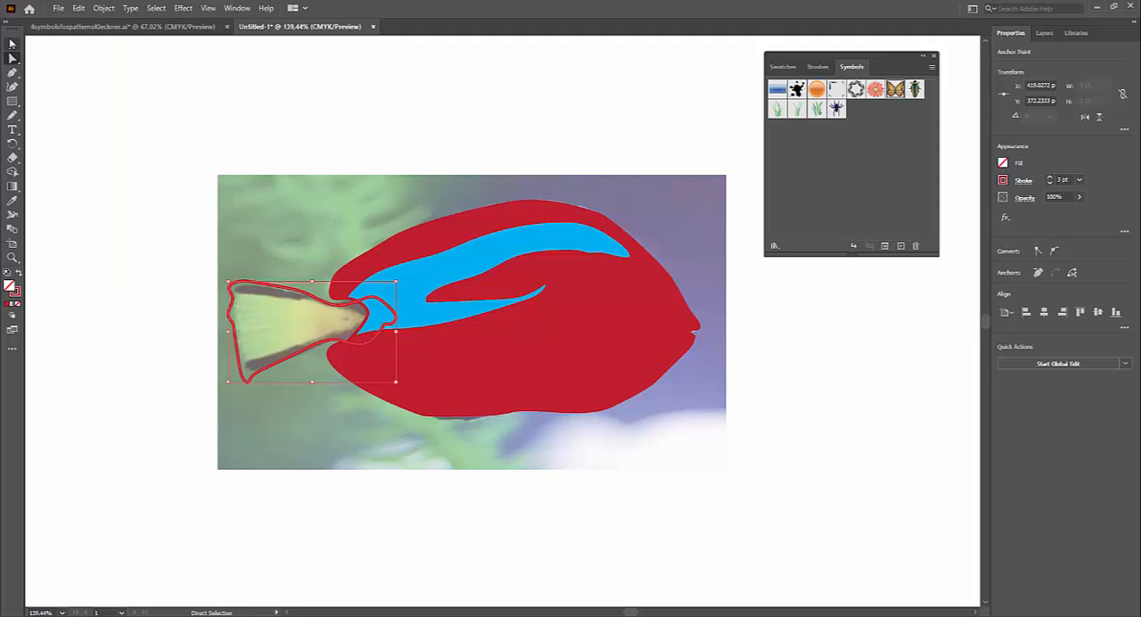
drag(134, 138, 656, 440)
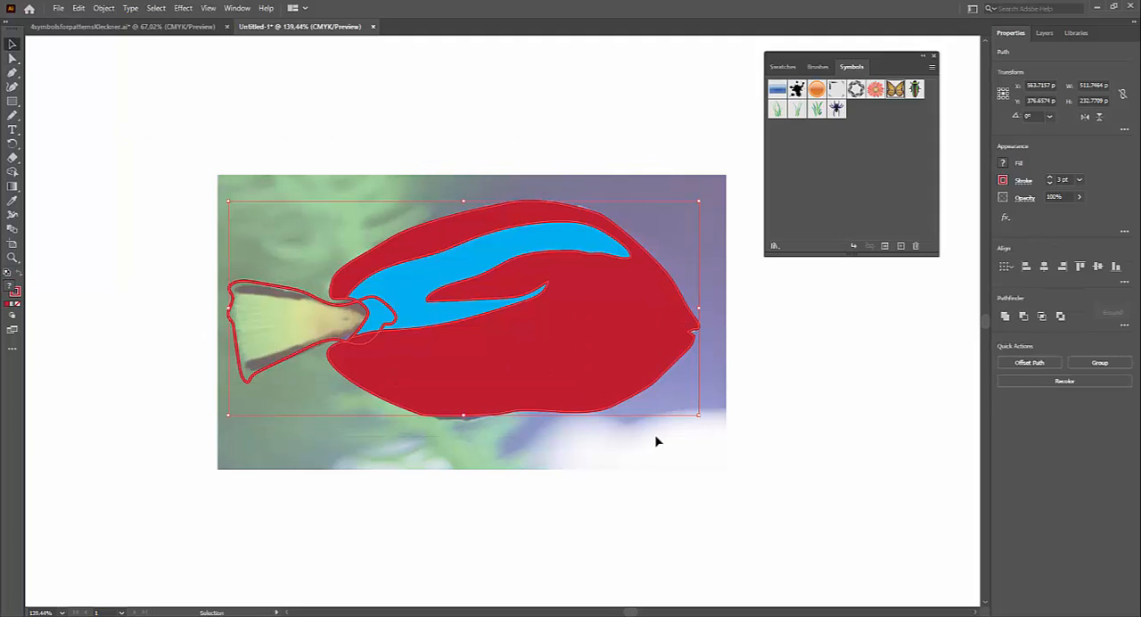
click(214, 271)
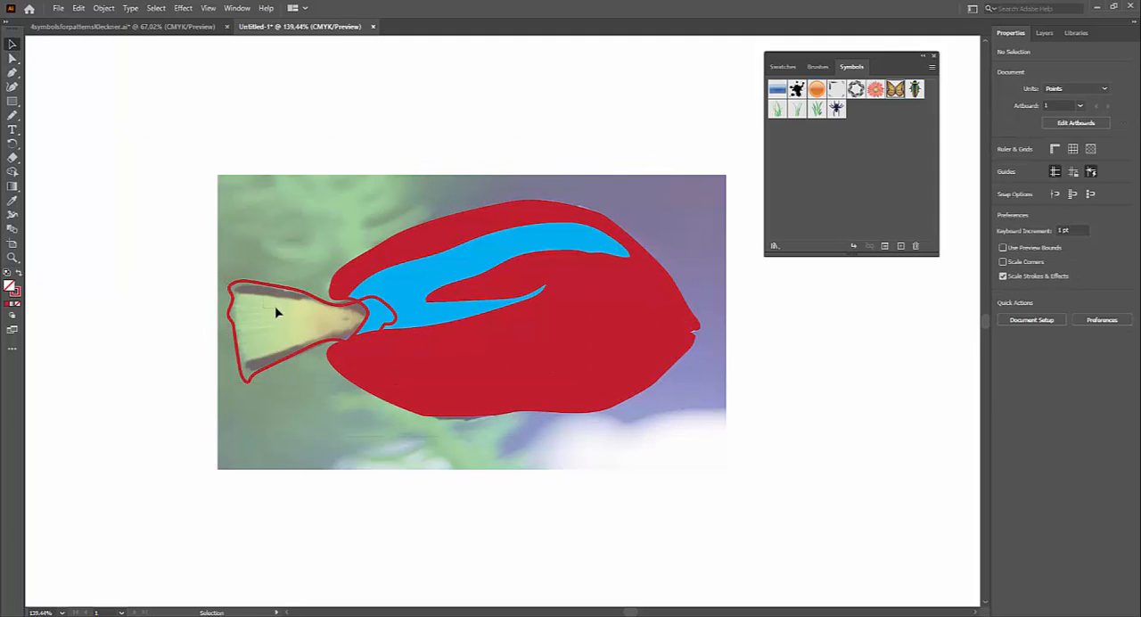
click(276, 312)
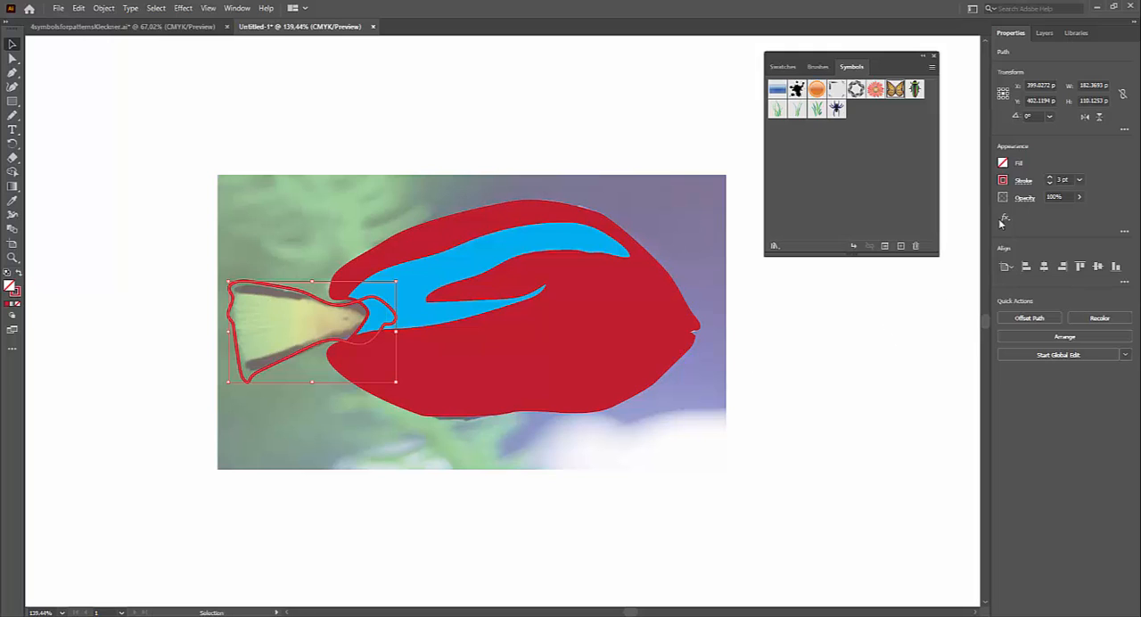
click(1003, 163)
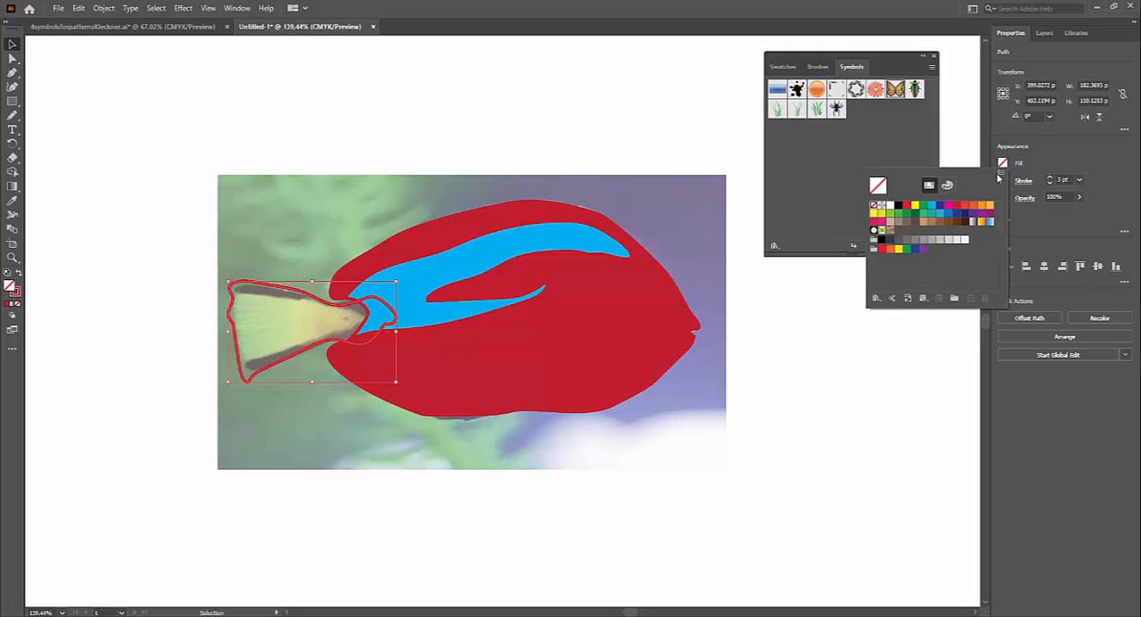
click(916, 205)
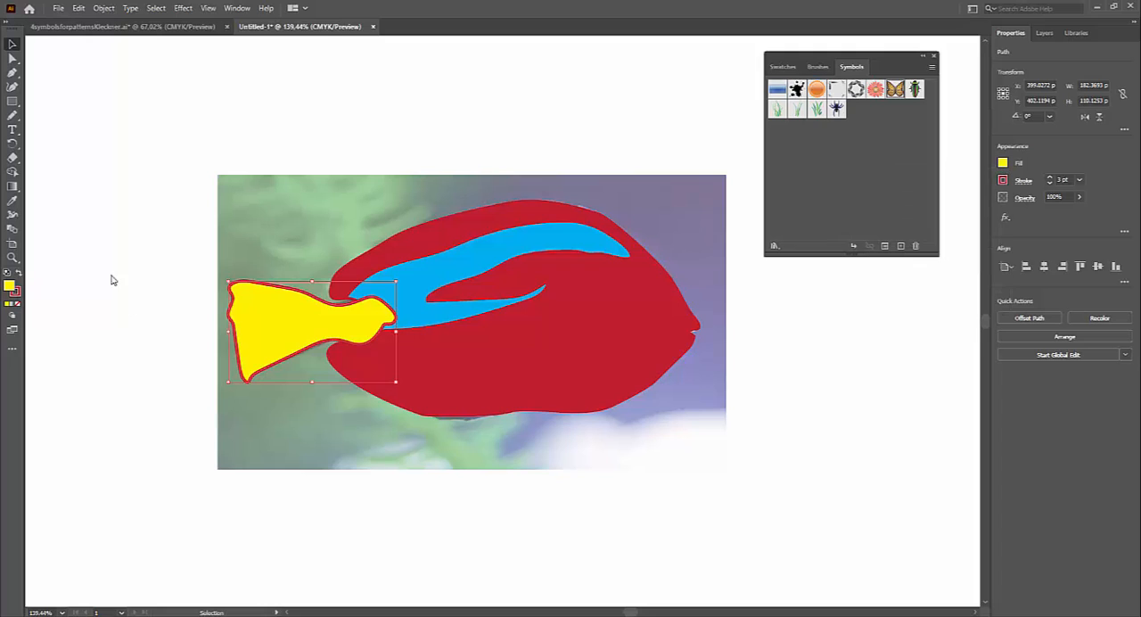
Step: Select all the fish shapes and use Shape Builder to merge the tail's overlapping area into the stripe
drag(166, 177, 701, 461)
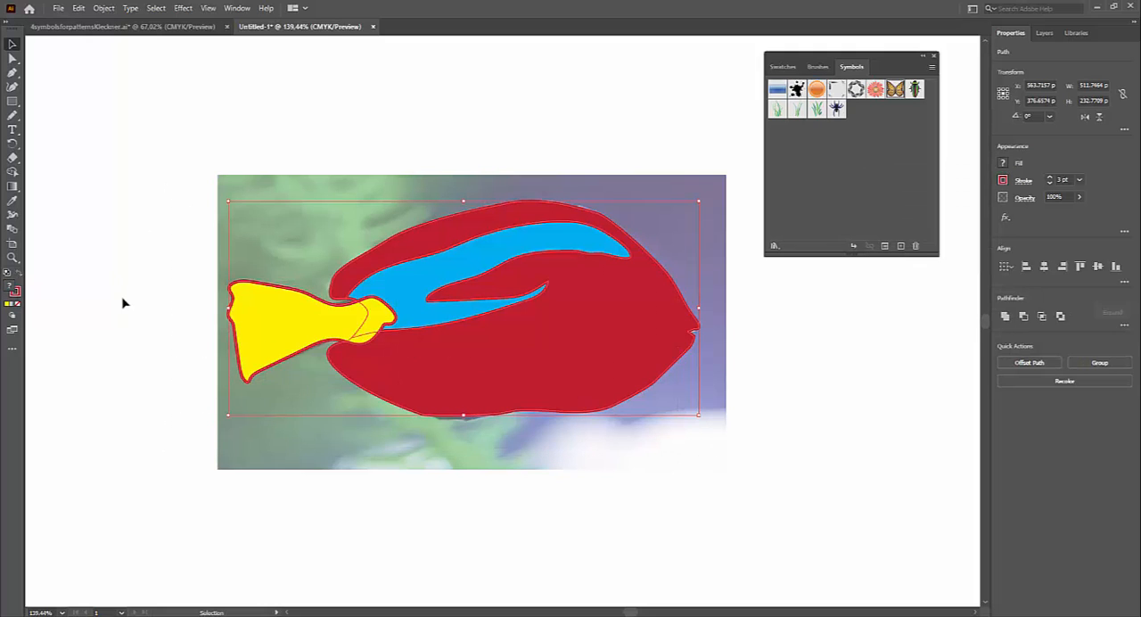
click(12, 171)
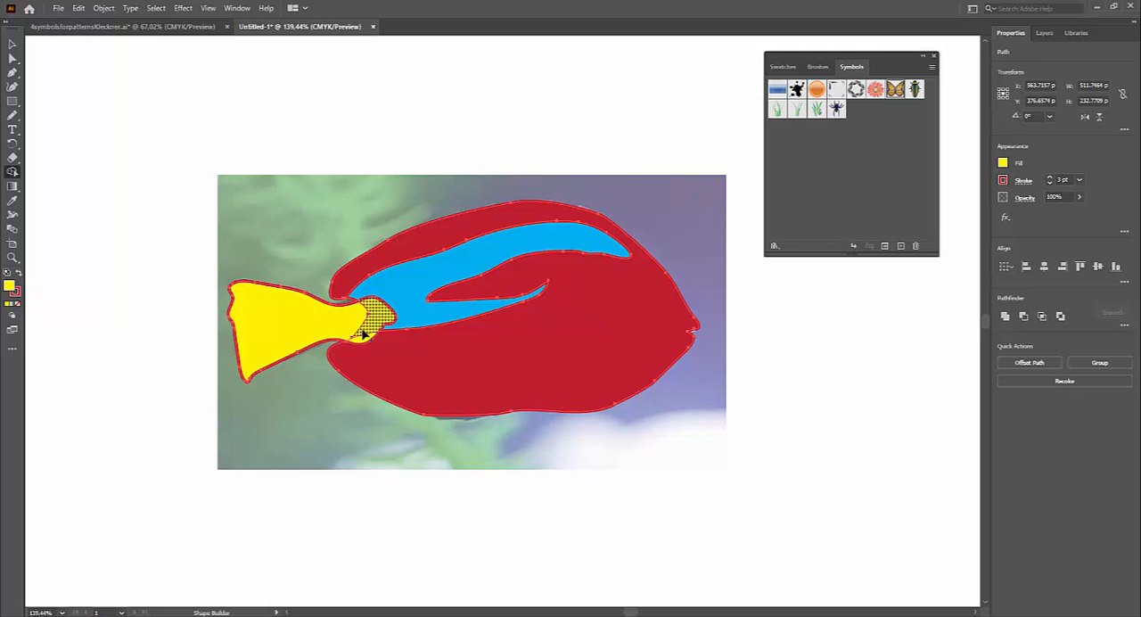
click(375, 304)
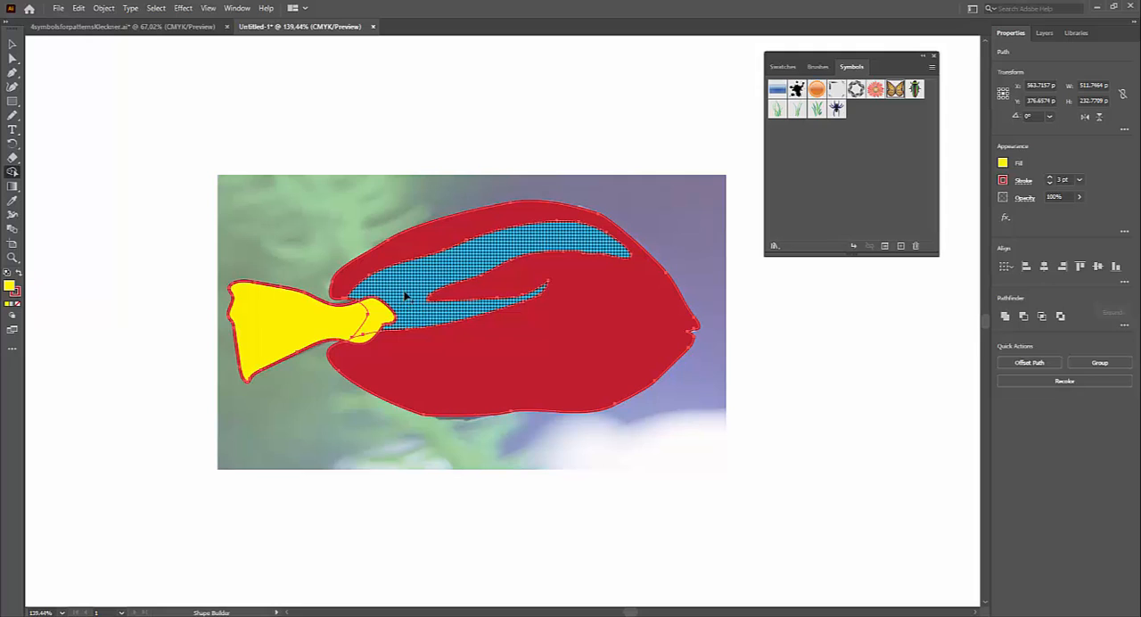
drag(379, 313, 369, 319)
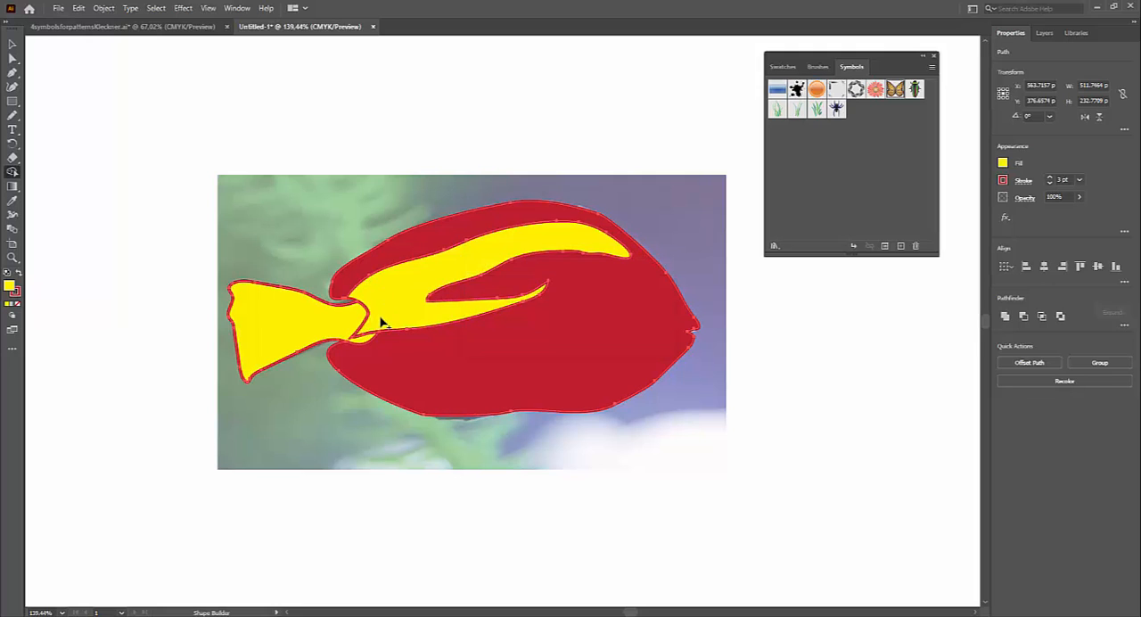
Step: Redo the Shape Builder merge of the tail's overlap into the stripe and merge the leftover sliver below it into the body
key(ctrl+z)
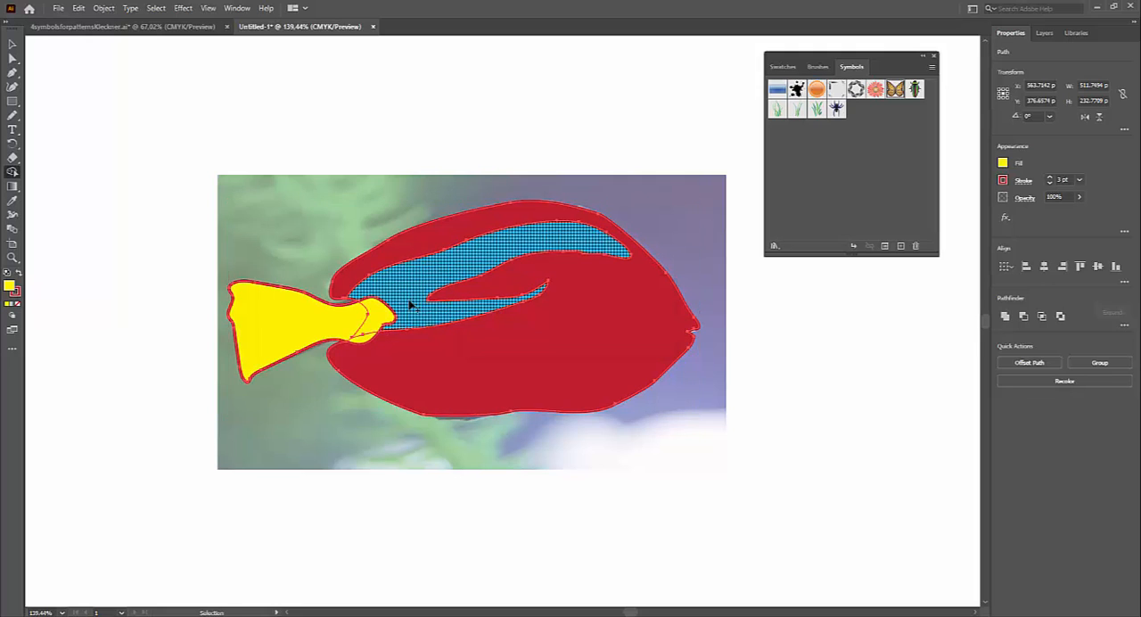
drag(379, 313, 412, 295)
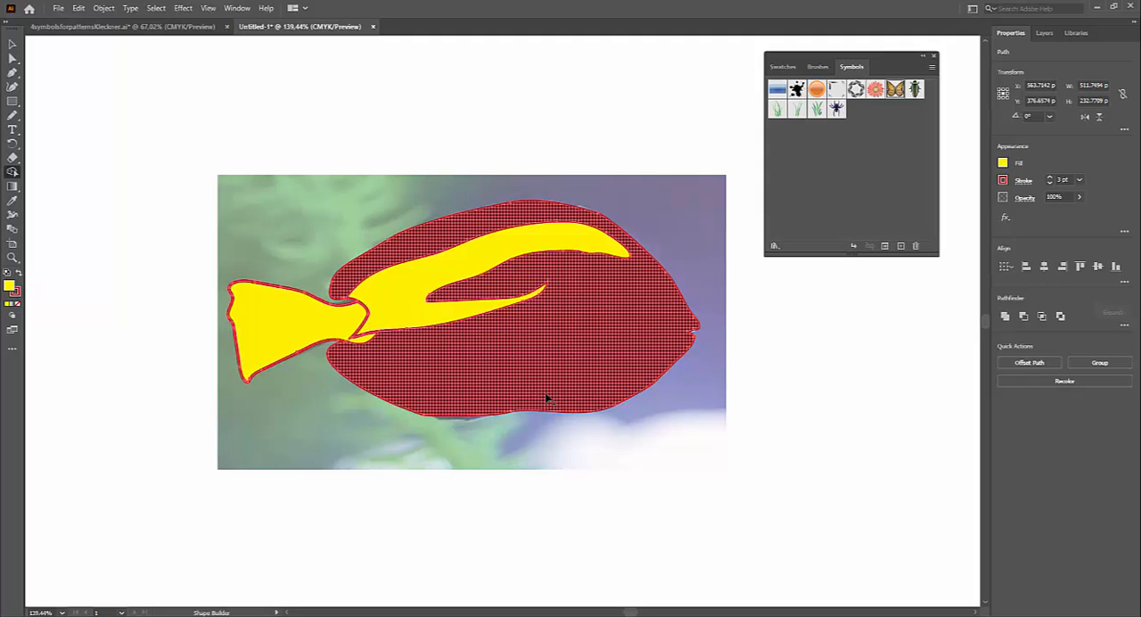
key(ctrl+z)
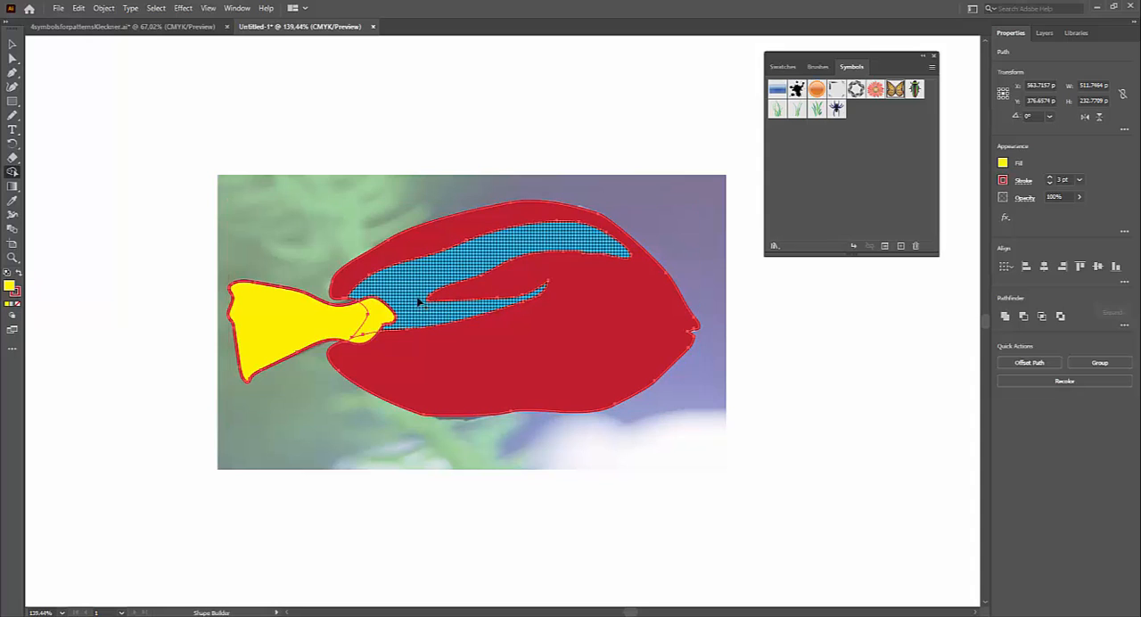
drag(403, 294, 378, 319)
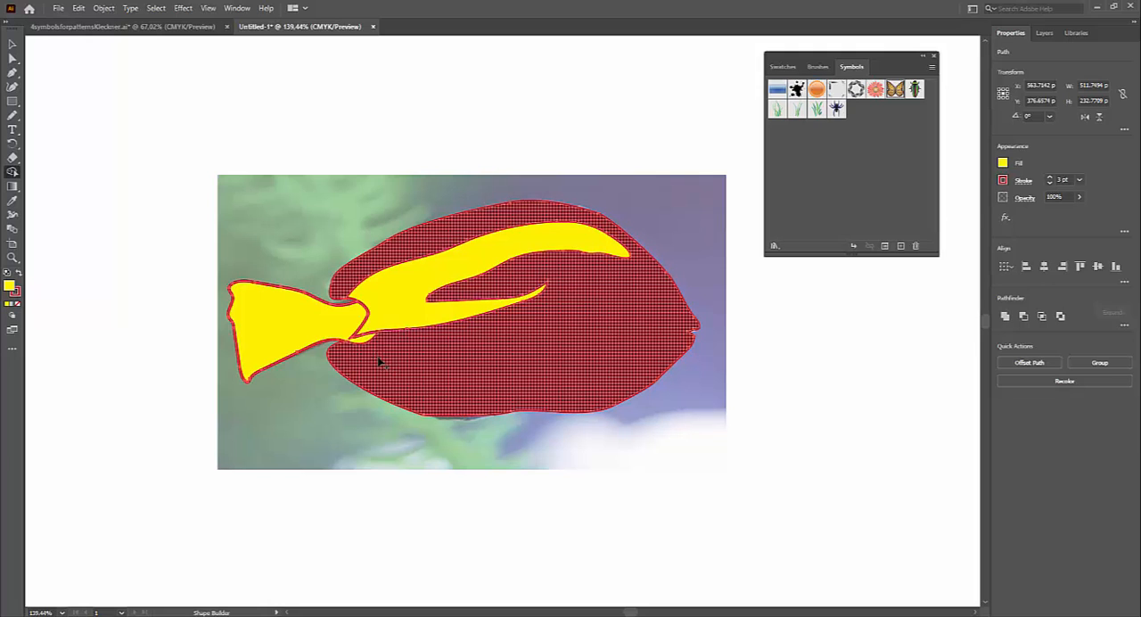
click(369, 399)
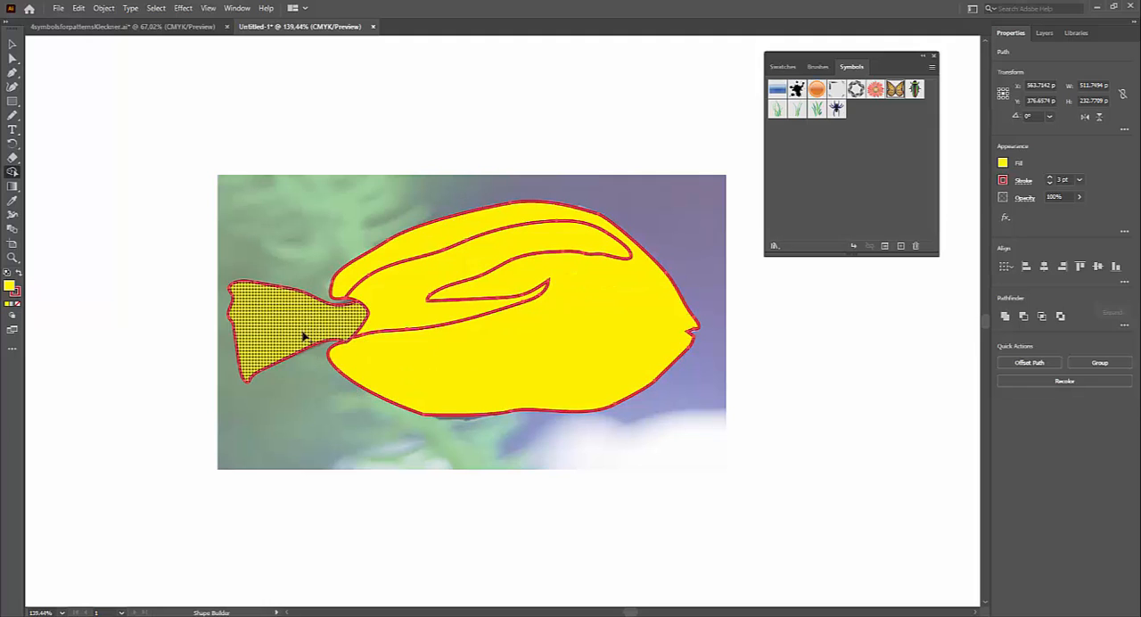
Step: Isolate the stripe shape and fill it with light blue
click(12, 44)
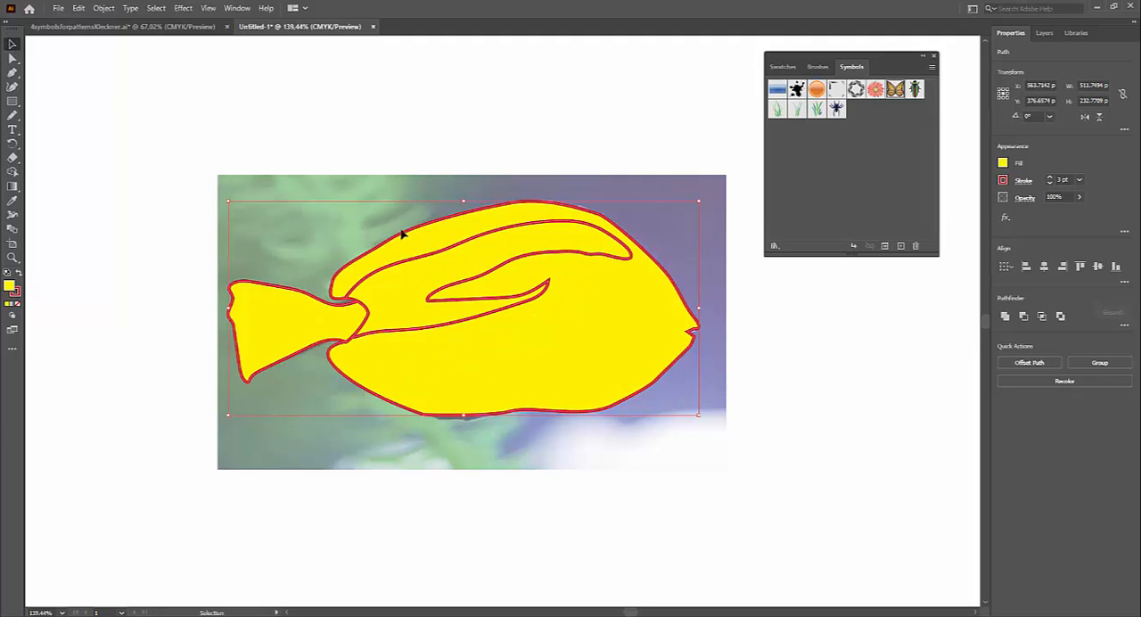
double_click(496, 273)
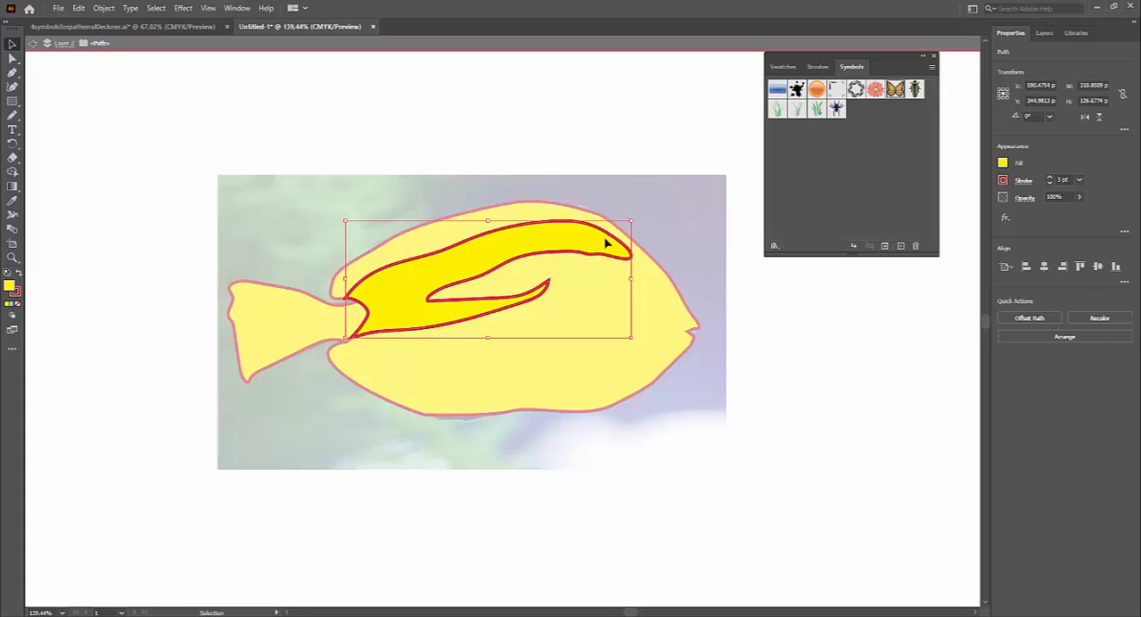
click(1003, 164)
click(939, 205)
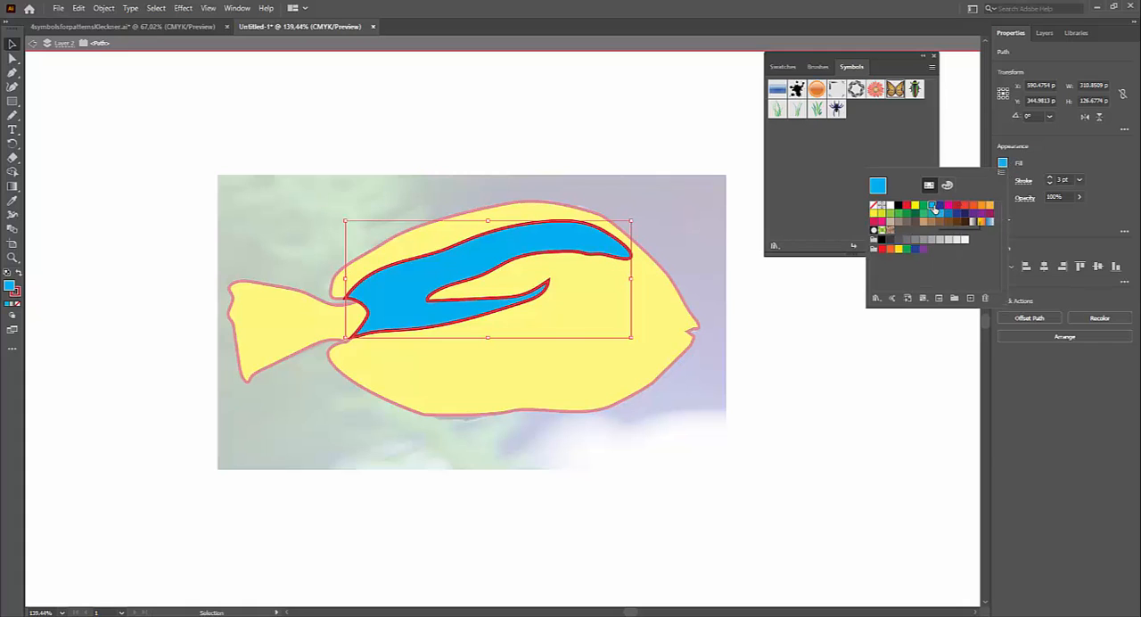
double_click(632, 396)
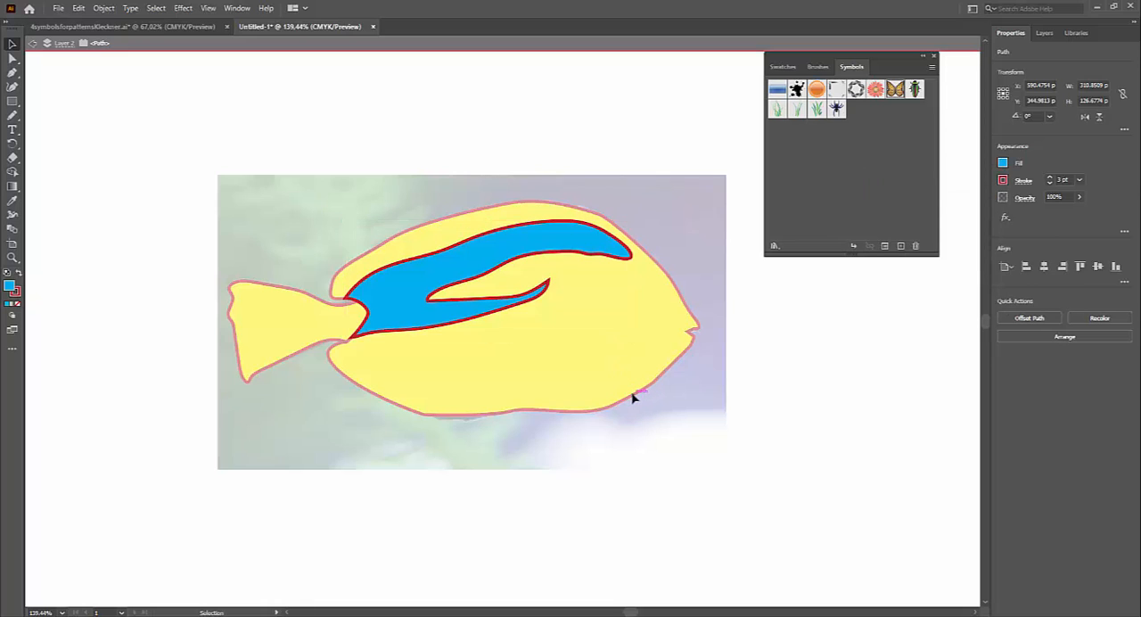
Step: Isolate the body shape, fill it with dark red and leave isolation mode
click(634, 399)
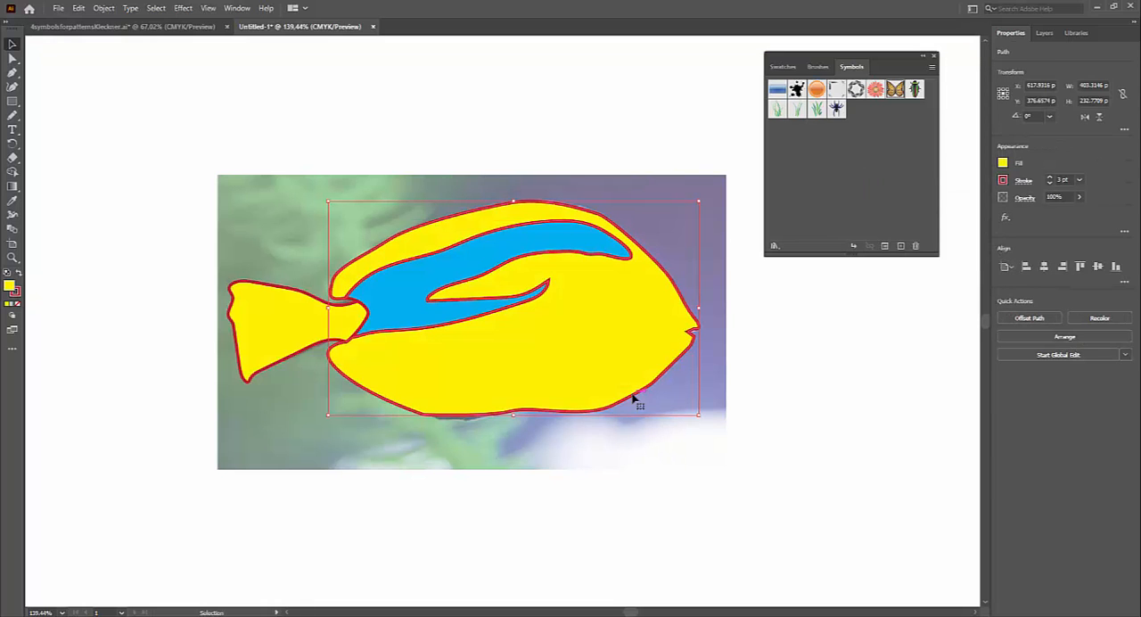
double_click(634, 400)
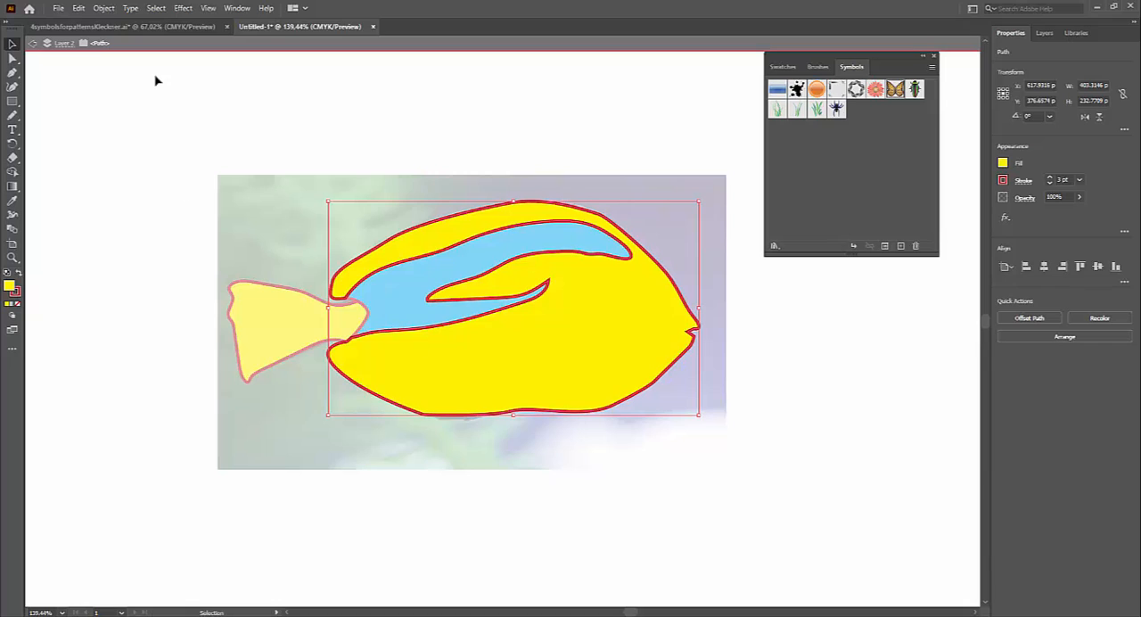
click(1003, 163)
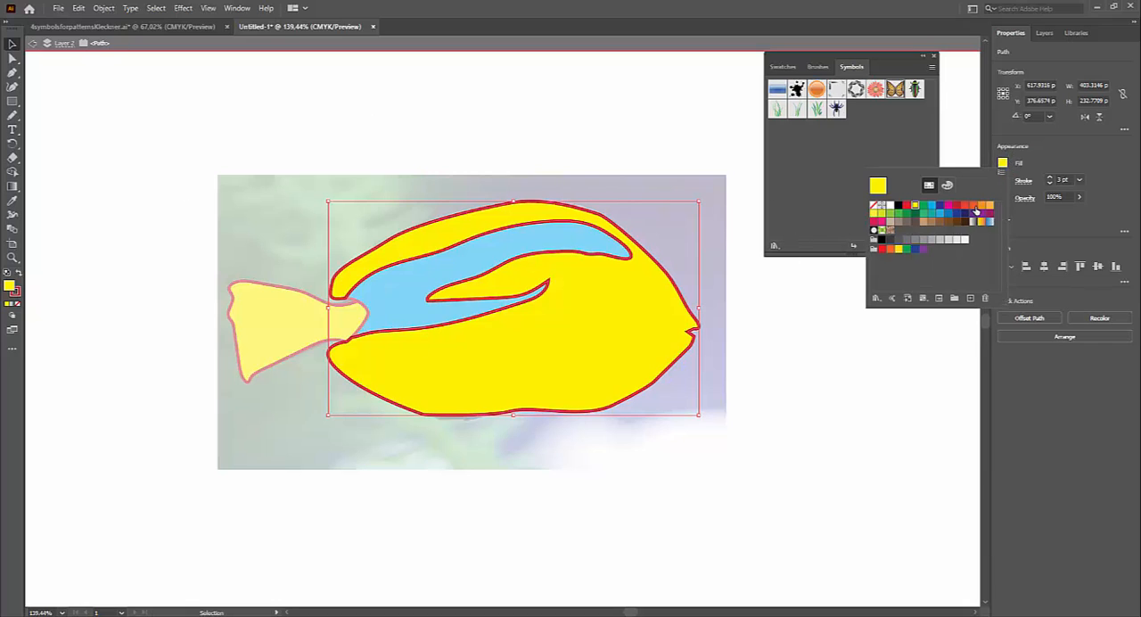
click(956, 208)
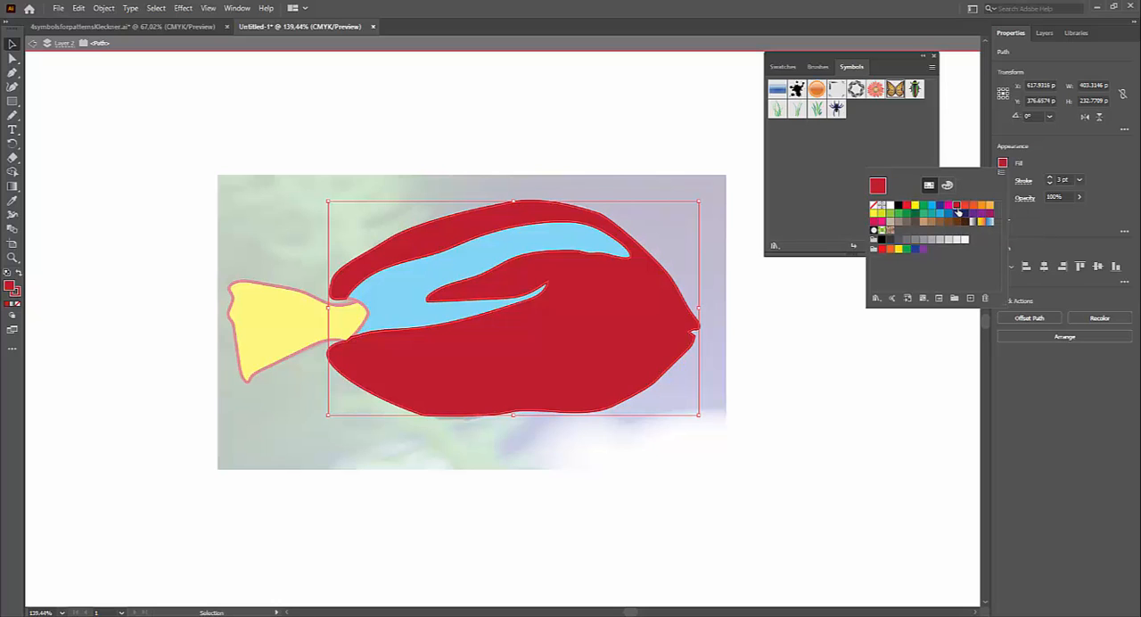
click(413, 483)
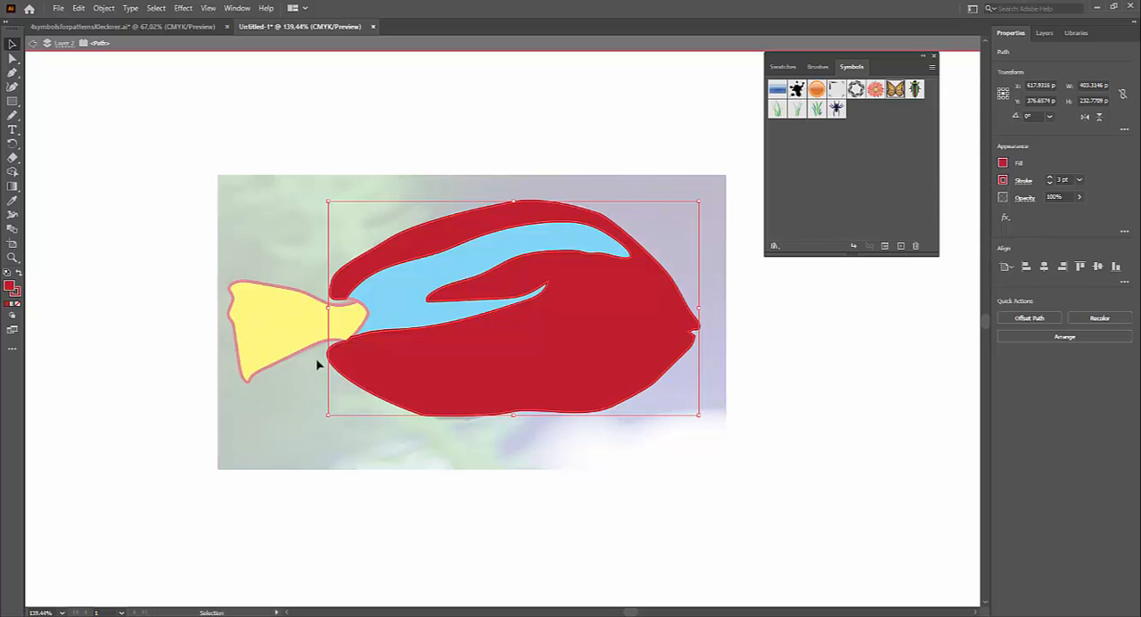
double_click(298, 440)
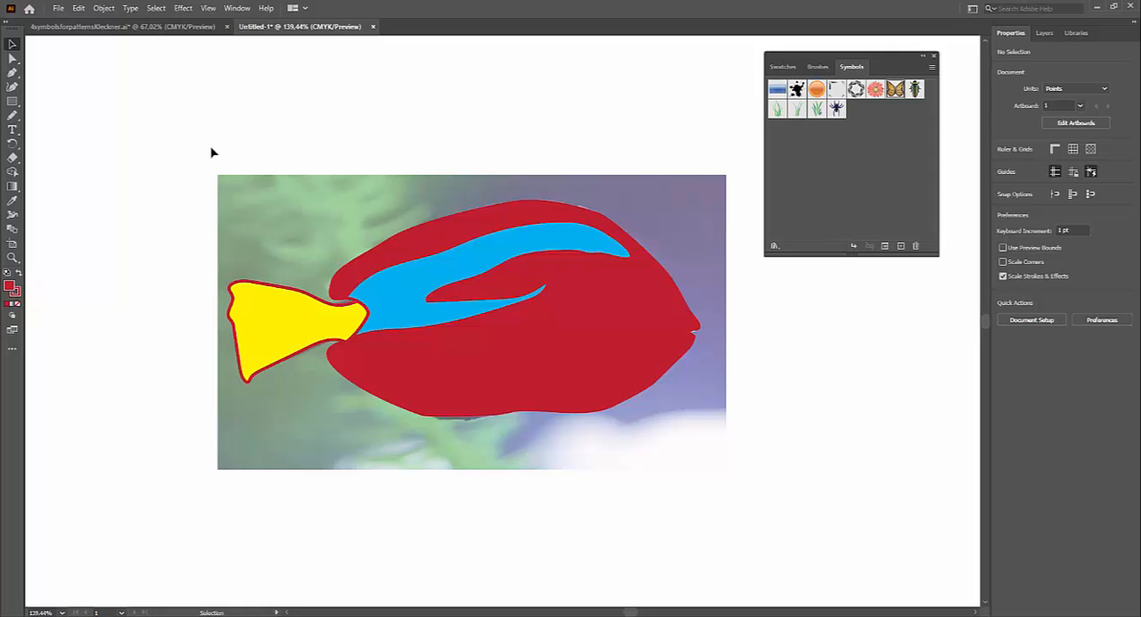
Step: Select all the fish shapes and lower their opacity to 32% so the reference photo shows through
drag(211, 152, 726, 484)
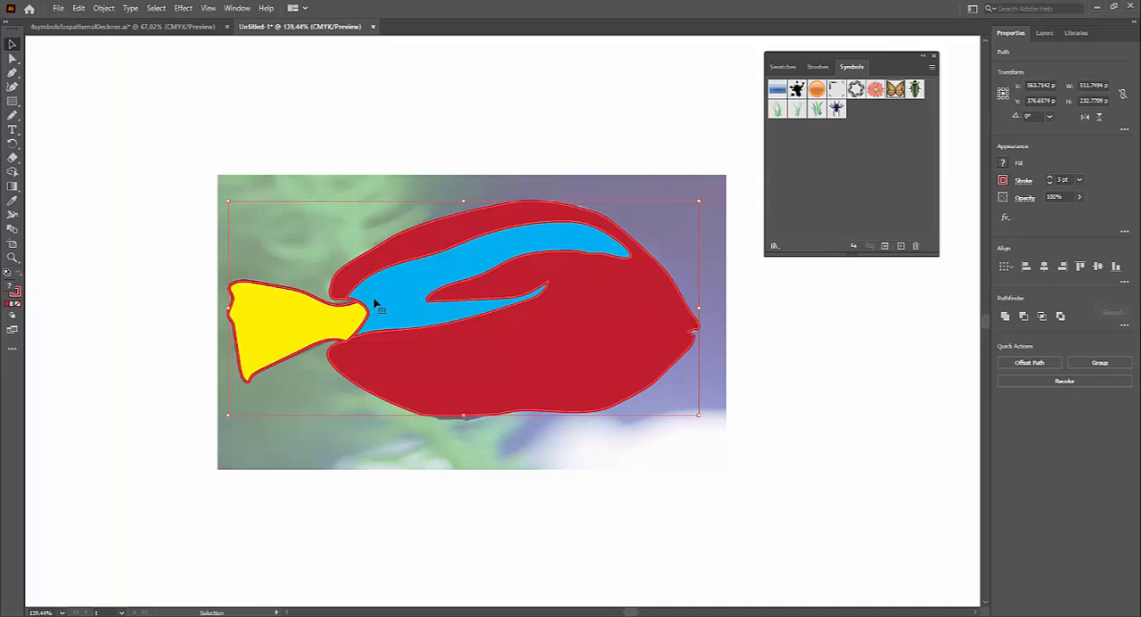
click(204, 147)
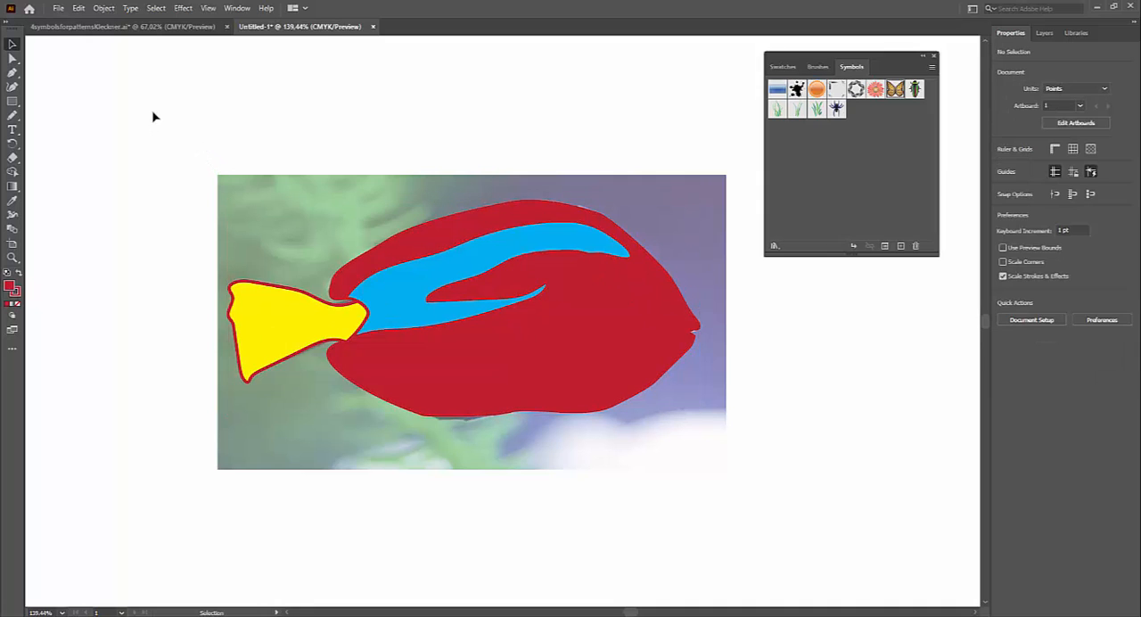
drag(153, 117, 753, 464)
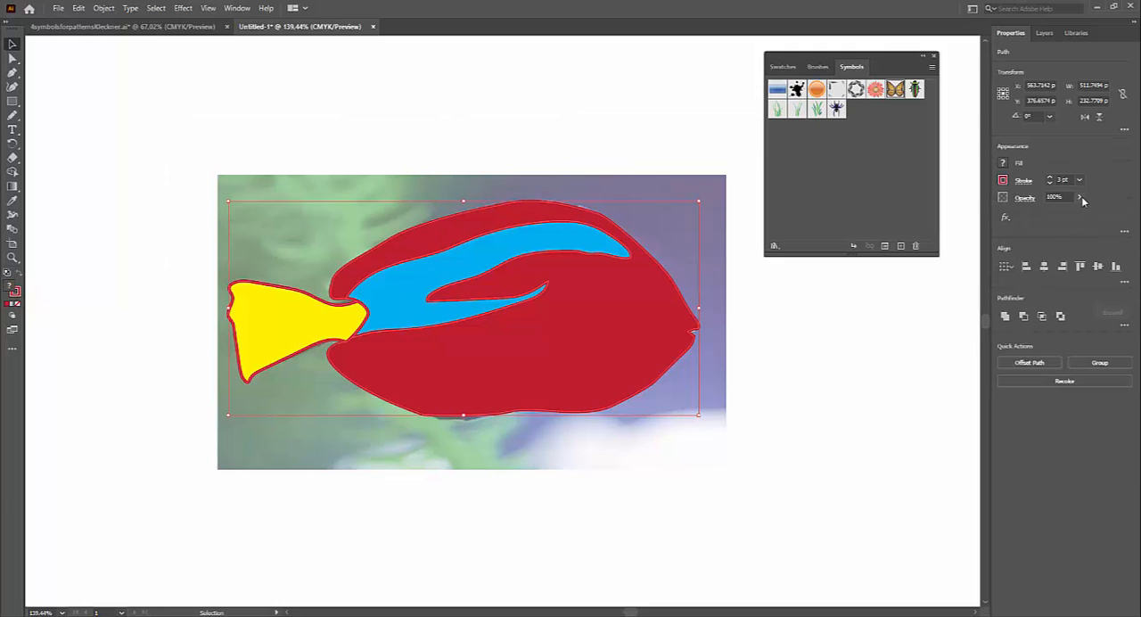
drag(1082, 214, 1059, 213)
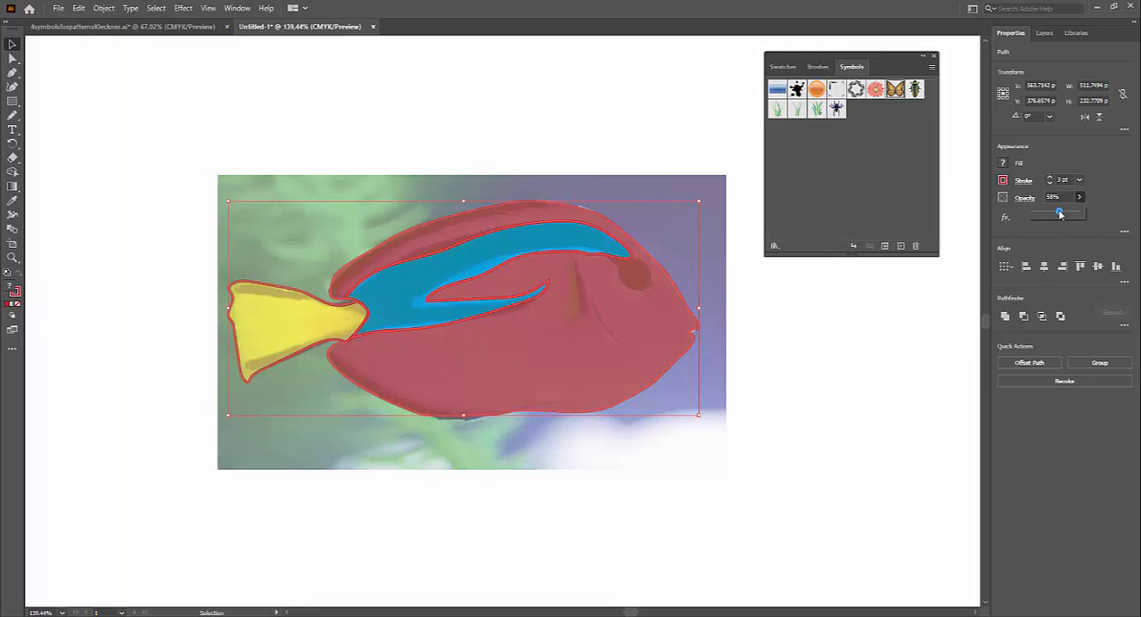
drag(1059, 214, 1049, 215)
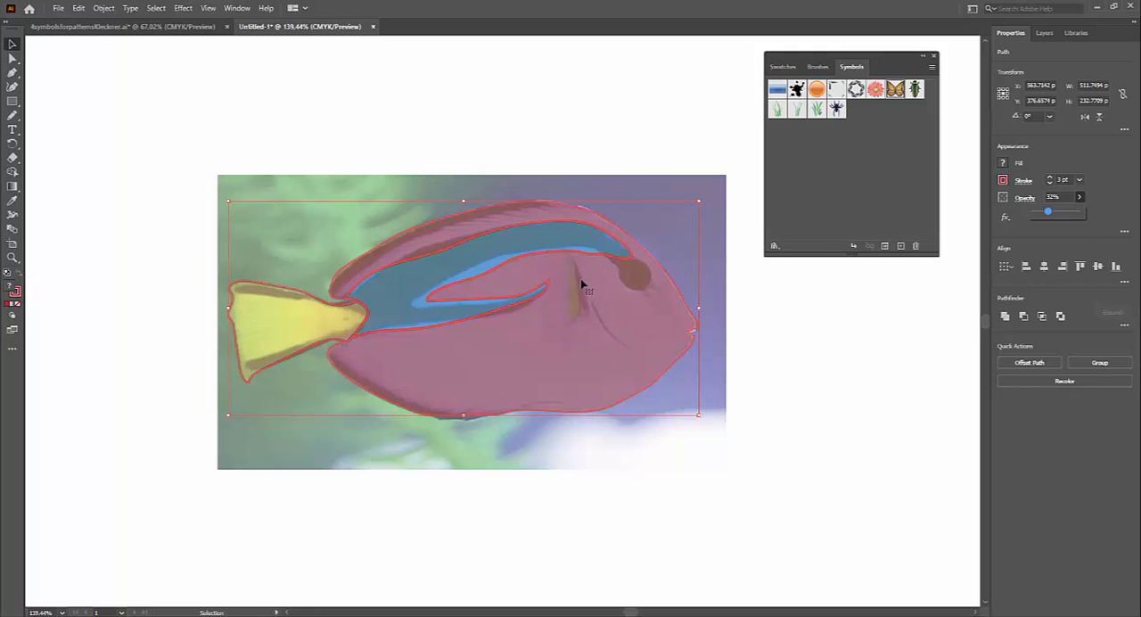
click(27, 121)
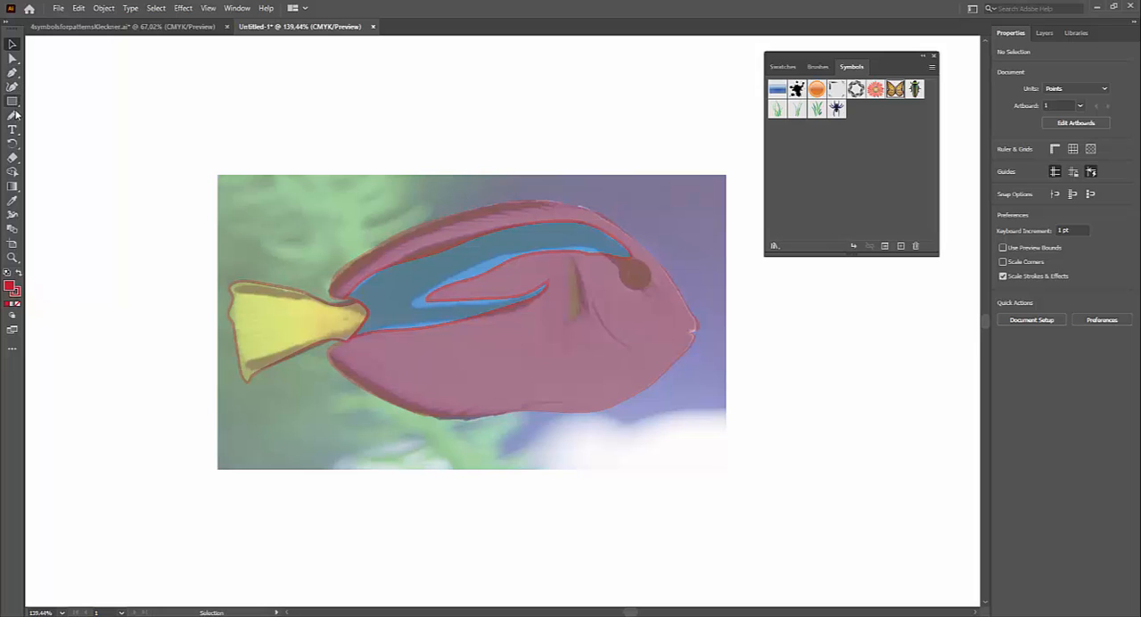
click(13, 116)
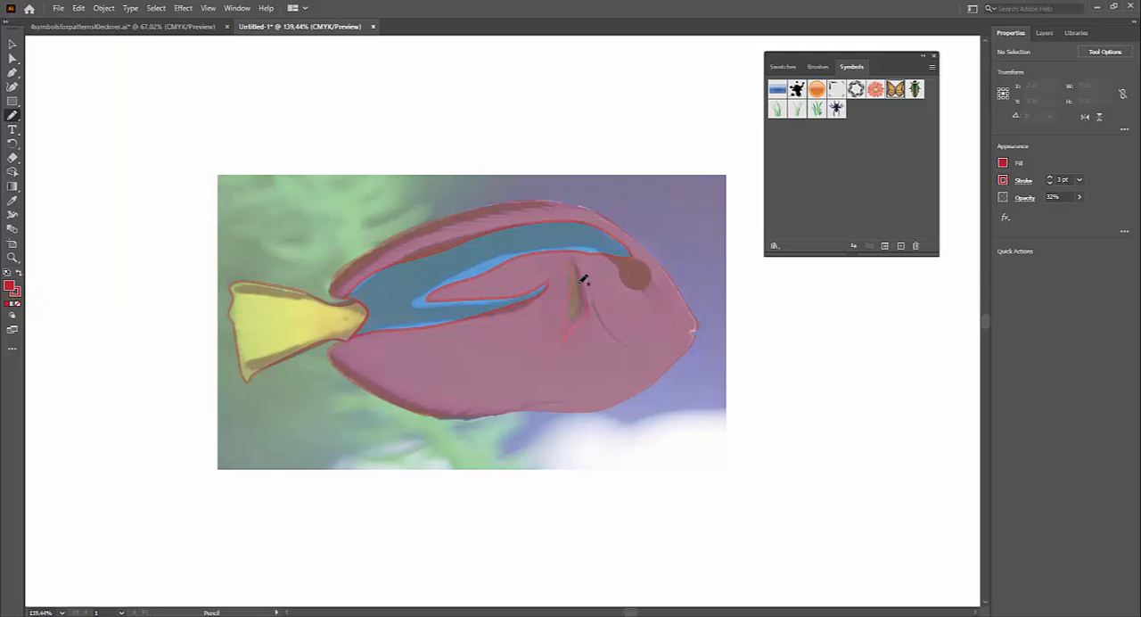
drag(573, 249, 578, 276)
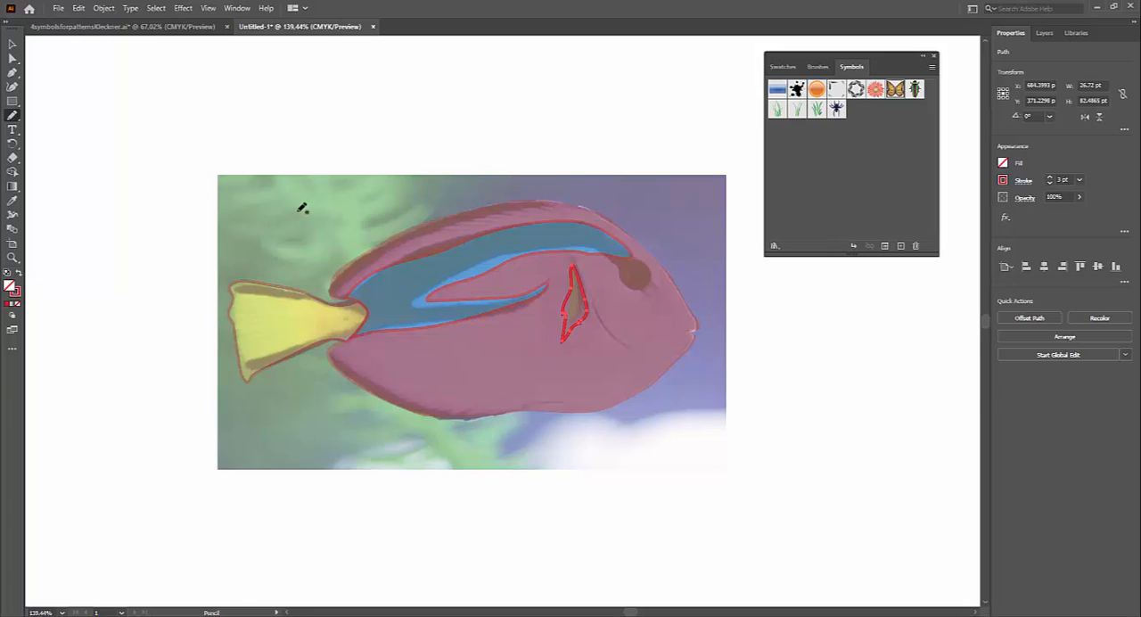
key(ctrl+shift+a)
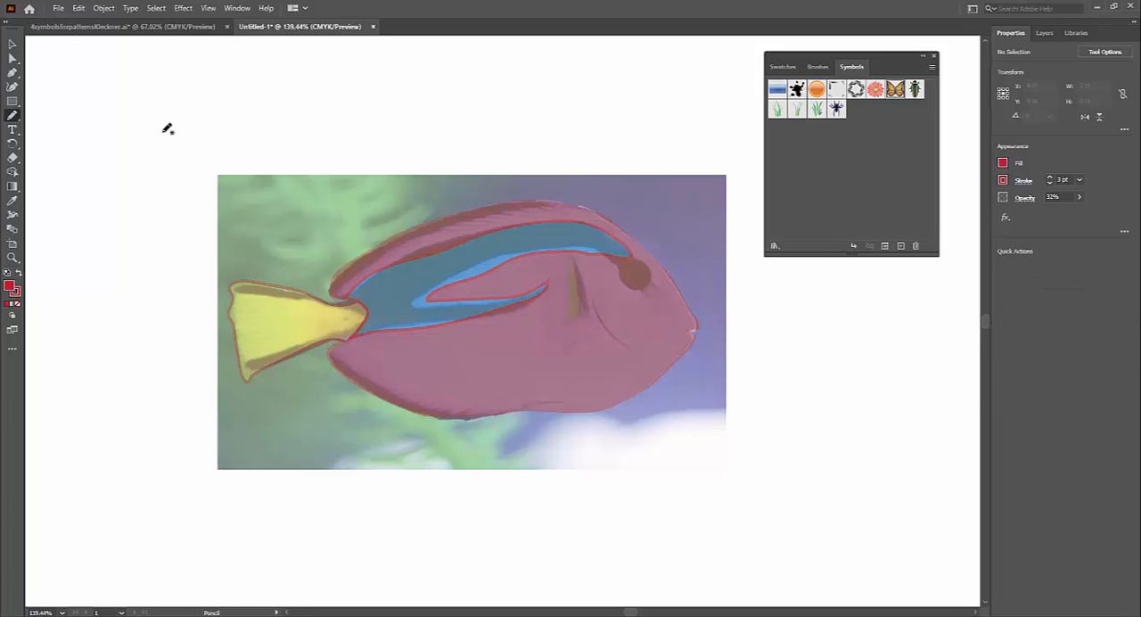
Step: Trace the narrow side fin behind the eye as a closed shape with the Pen tool
click(12, 72)
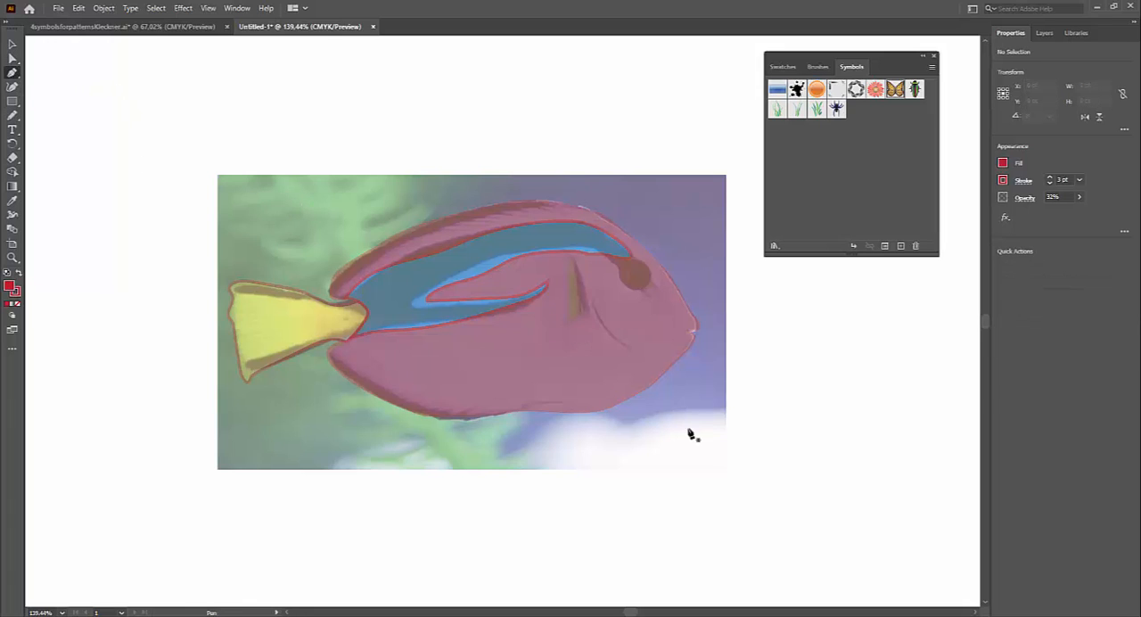
click(565, 327)
click(580, 317)
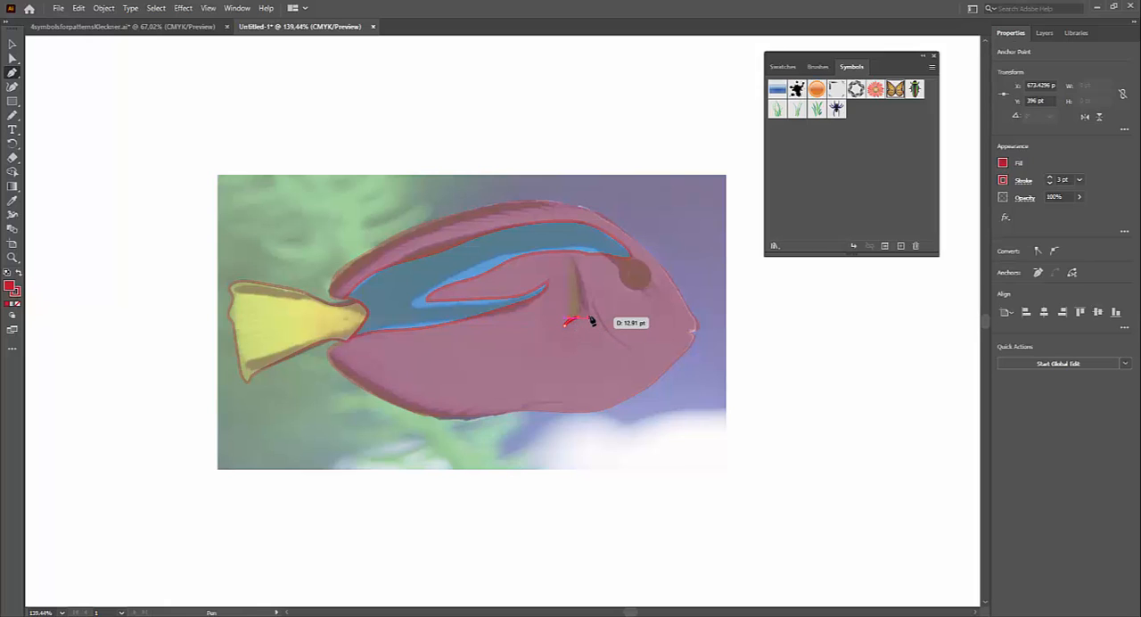
mouse_move(587, 314)
mouse_down()
mouse_move(580, 255)
mouse_move(568, 259)
mouse_move(576, 308)
mouse_move(565, 318)
mouse_up()
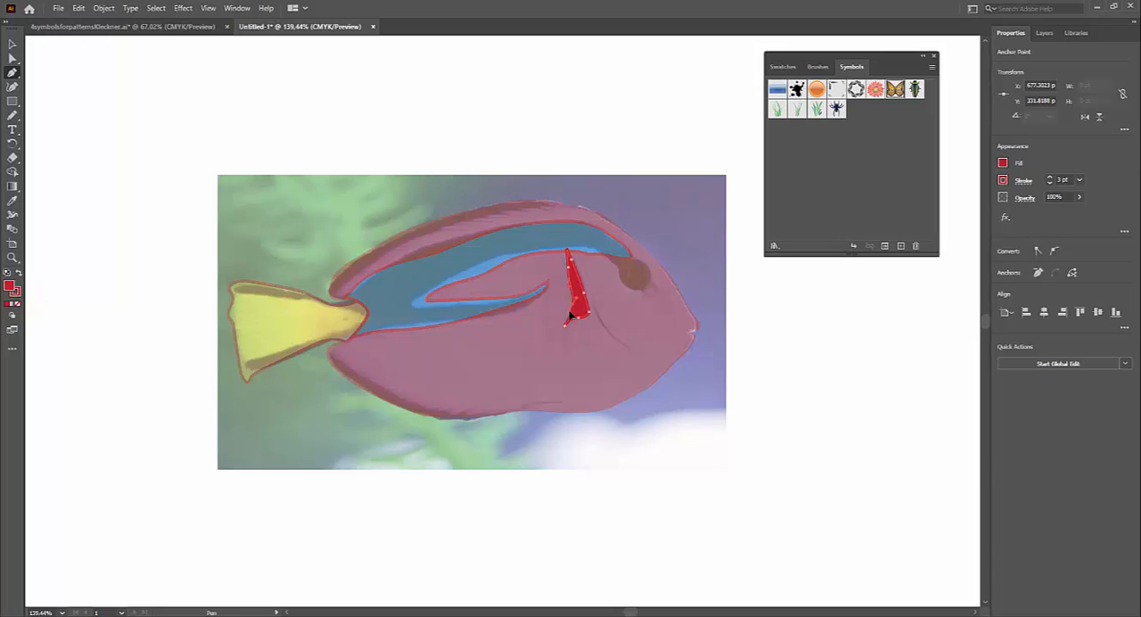
drag(565, 325, 567, 334)
click(568, 253)
Step: Draw the eye with the Pencil tool: an outer outline about 30 × 36 pt and an inner pupil about 17 × 14 pt
click(13, 116)
drag(637, 265, 638, 266)
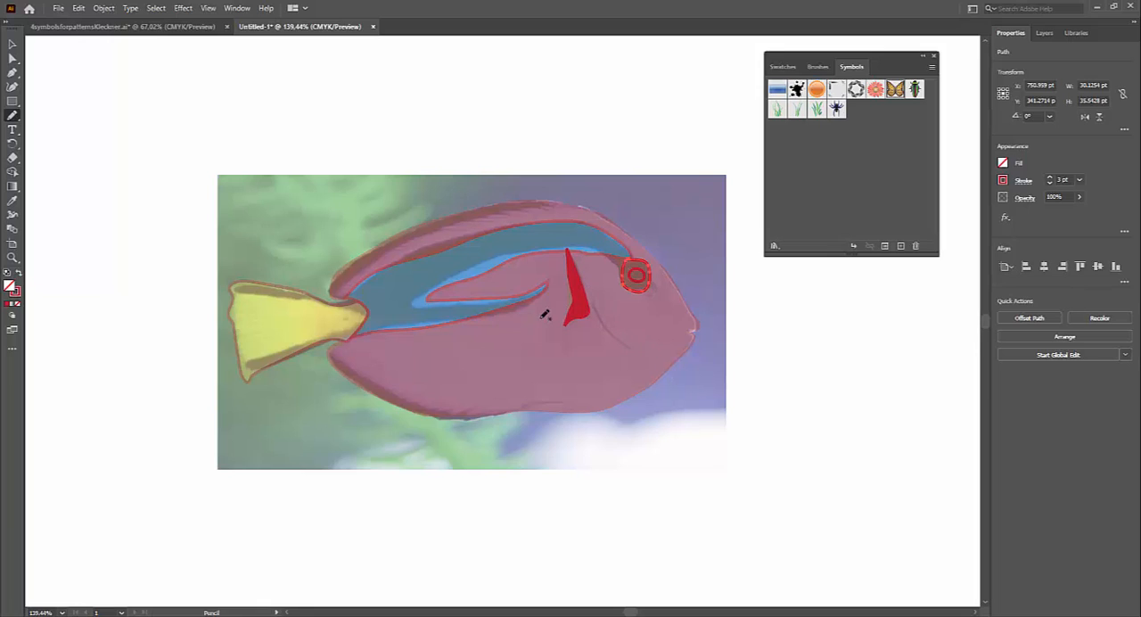
click(12, 44)
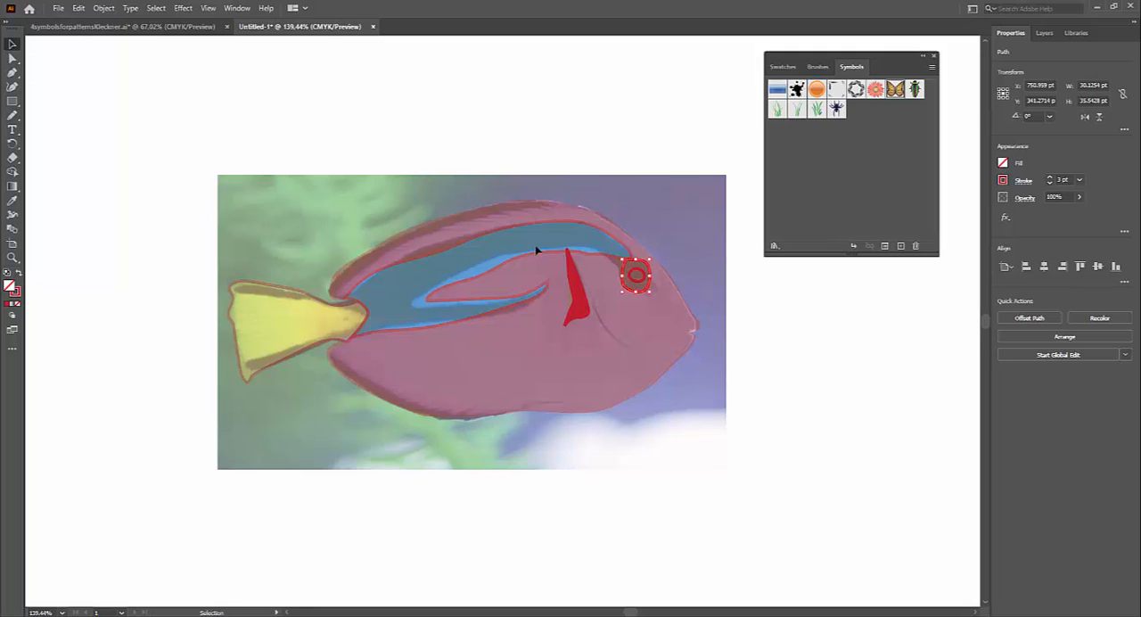
Step: Select all the fish shapes, including the side fin and eye, and fill them with purple
click(578, 288)
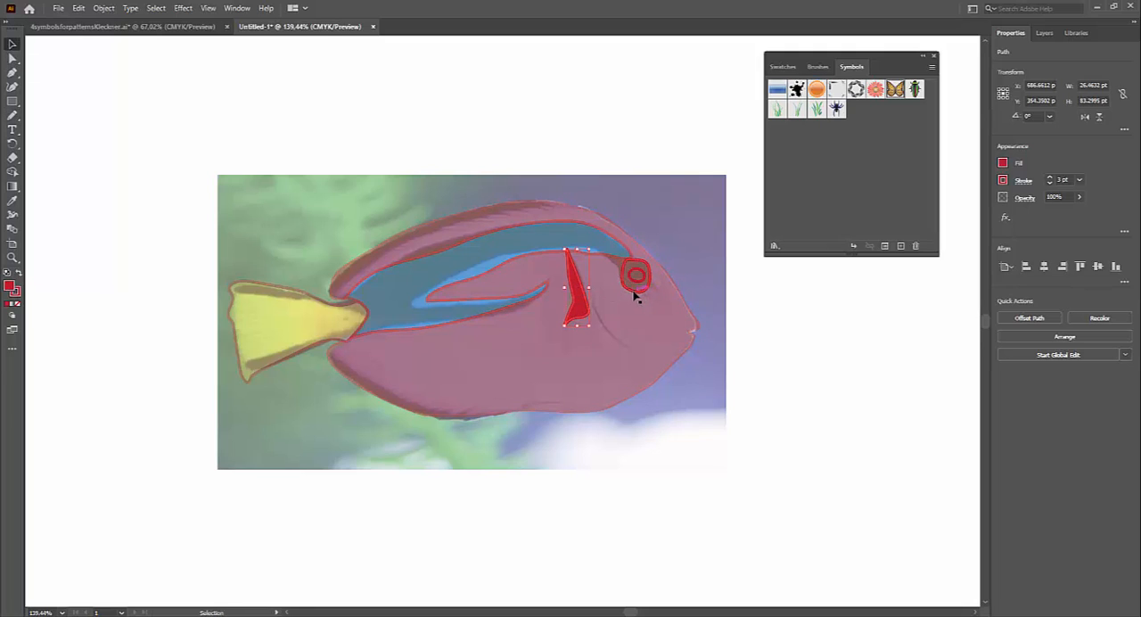
click(633, 293)
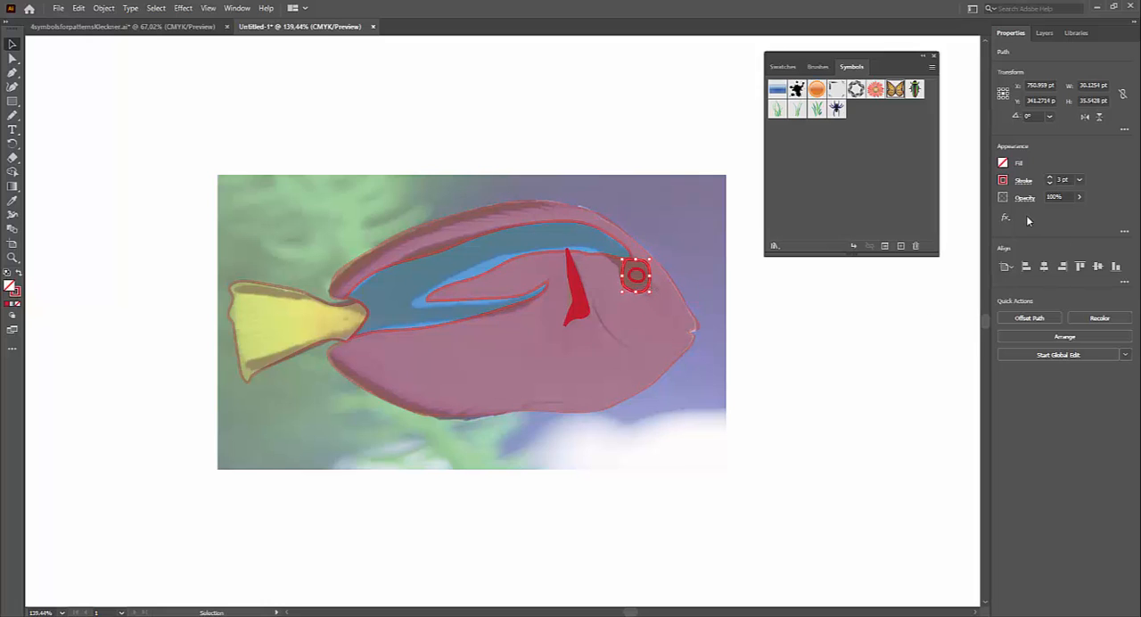
drag(148, 151, 751, 477)
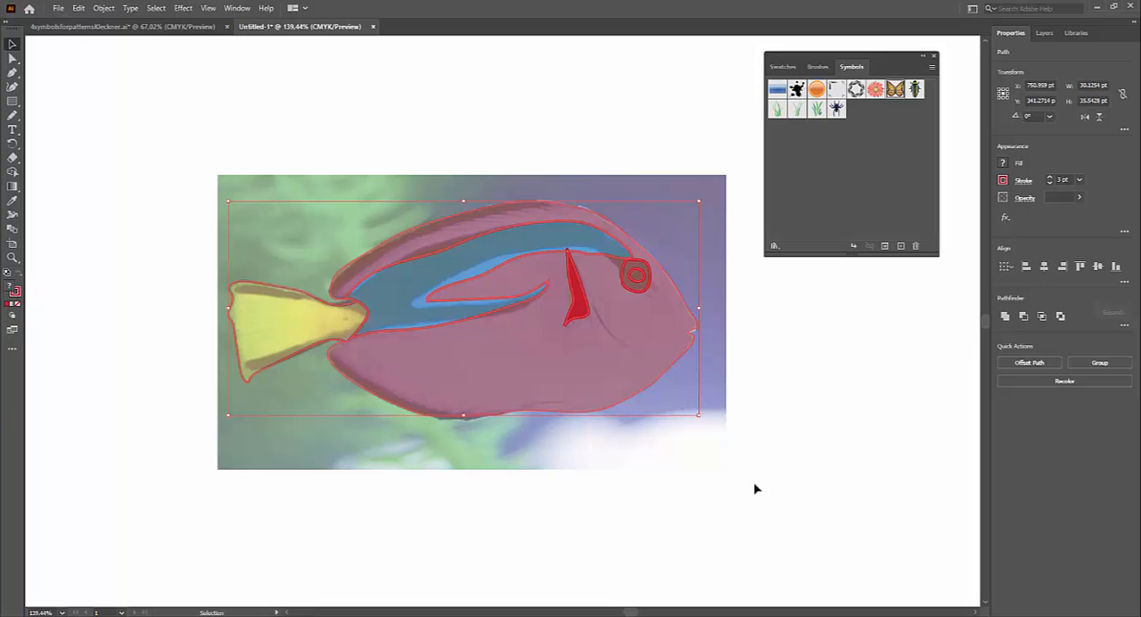
click(637, 294)
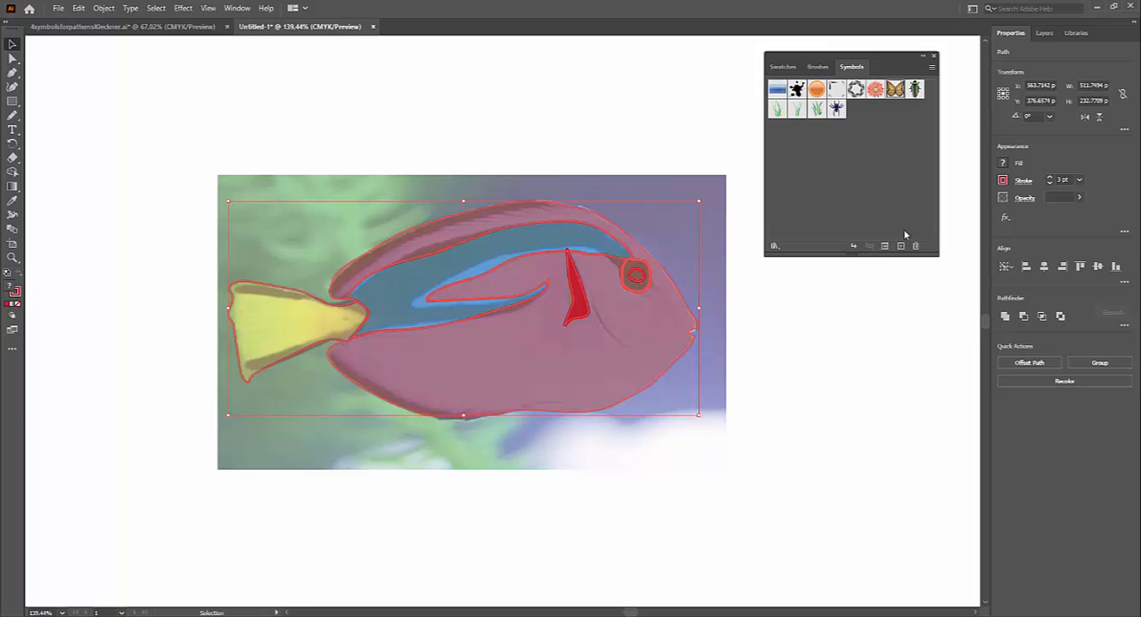
click(1003, 163)
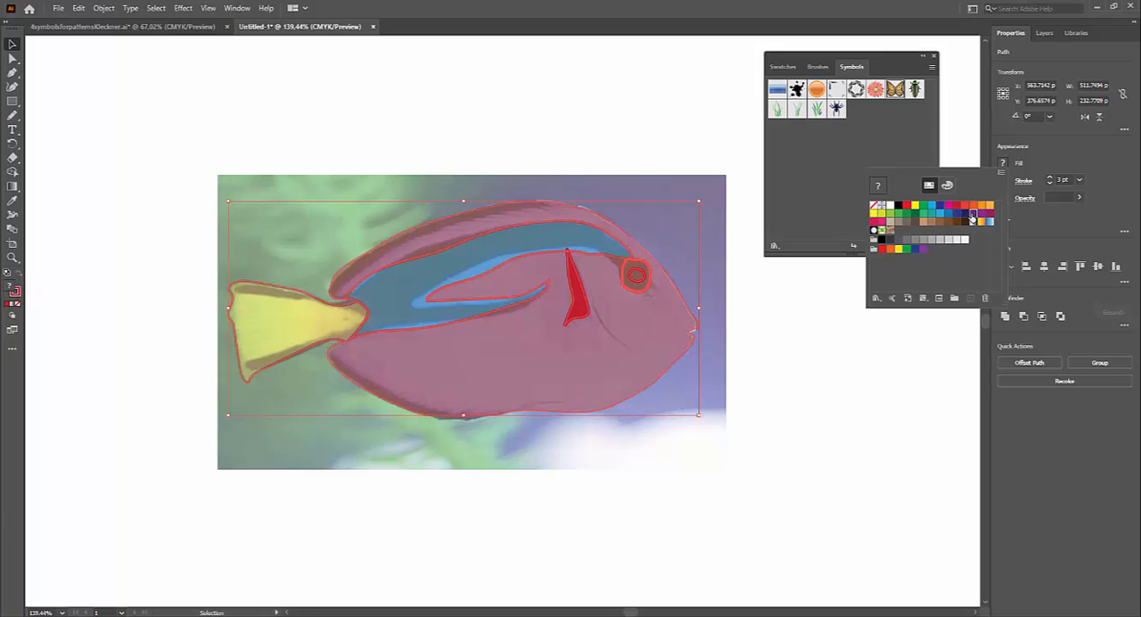
click(974, 215)
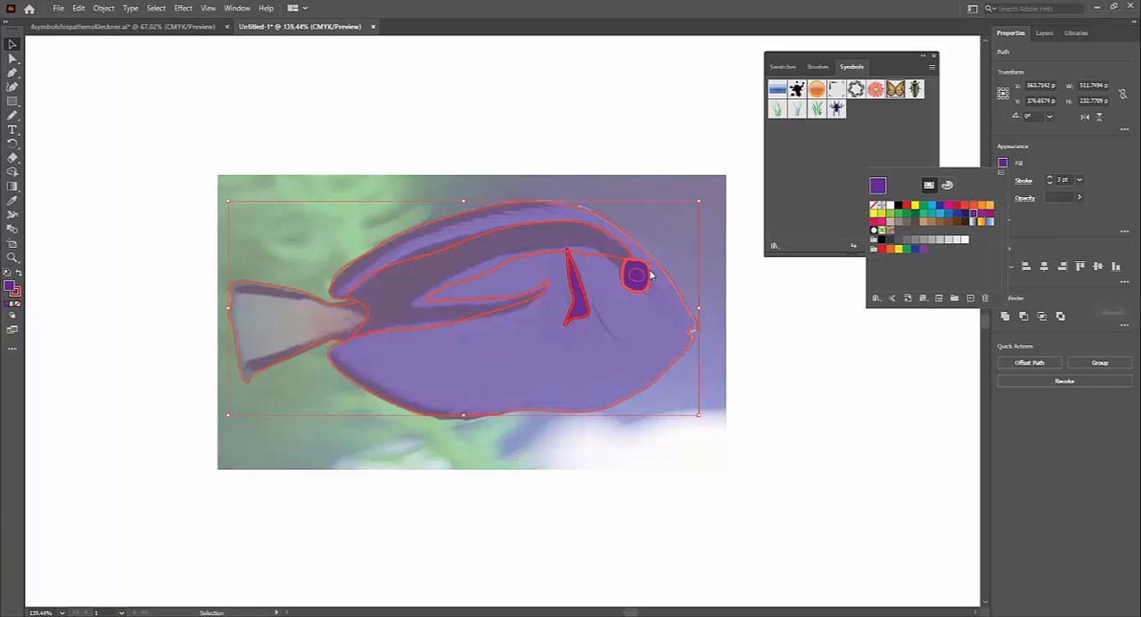
click(769, 337)
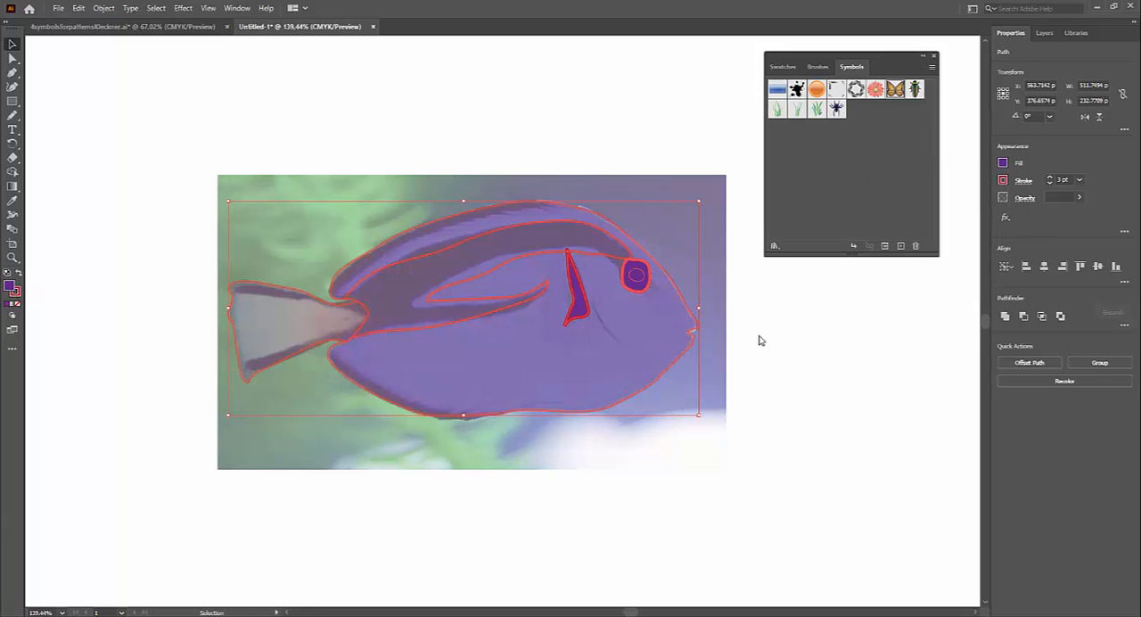
Step: Isolate the eye's inner pupil, fill it with black, and leave isolation mode
double_click(636, 278)
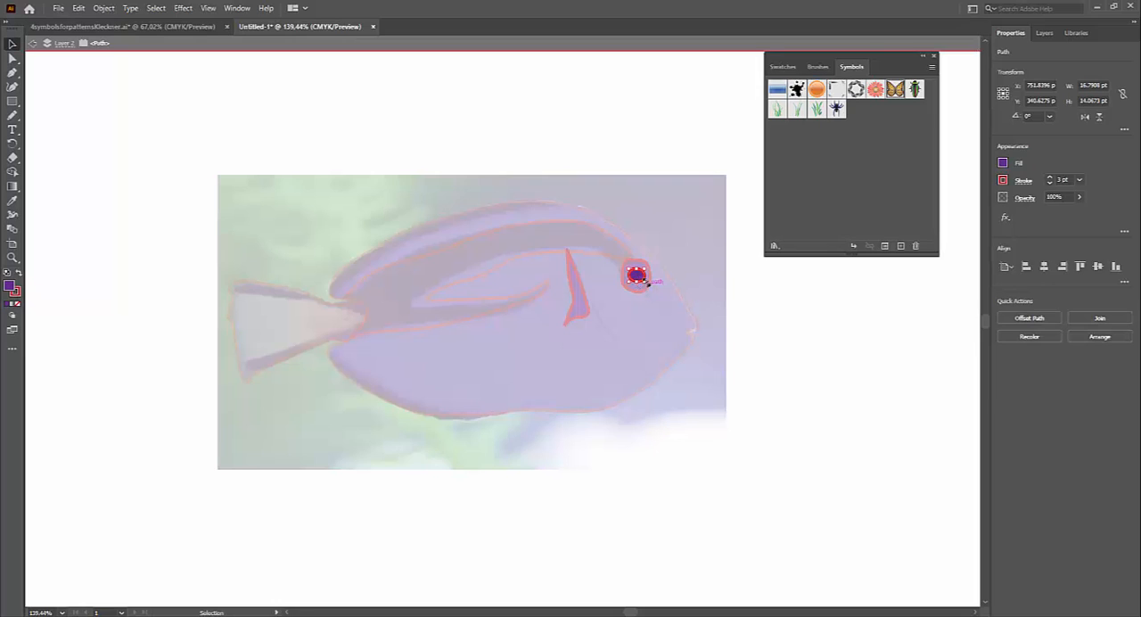
click(1004, 164)
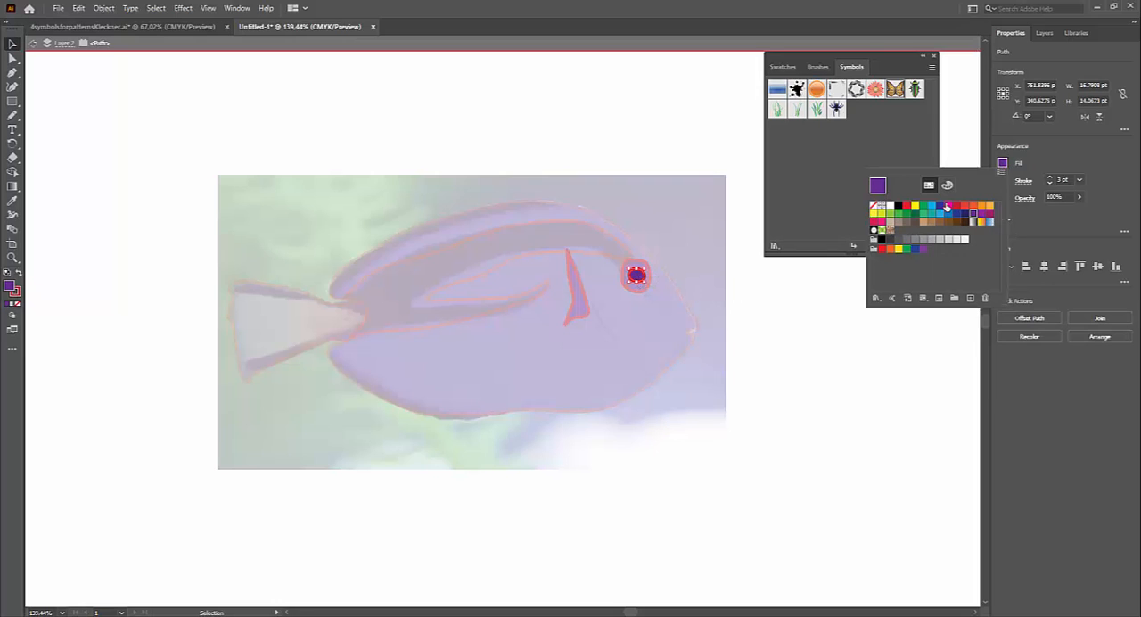
click(898, 206)
click(613, 332)
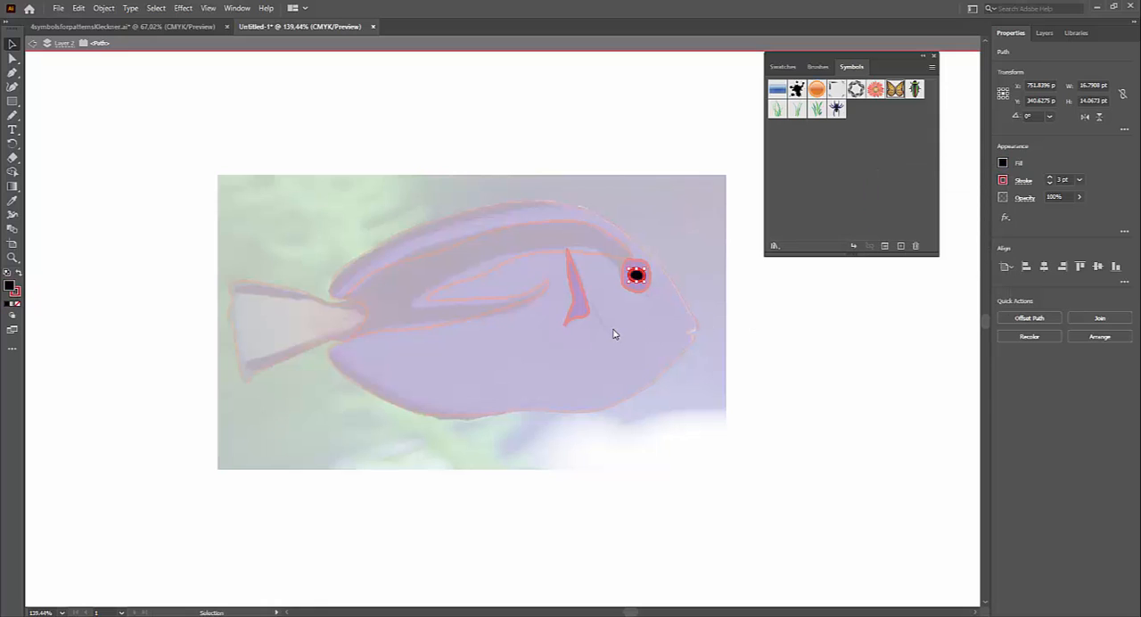
double_click(613, 332)
click(613, 331)
click(584, 310)
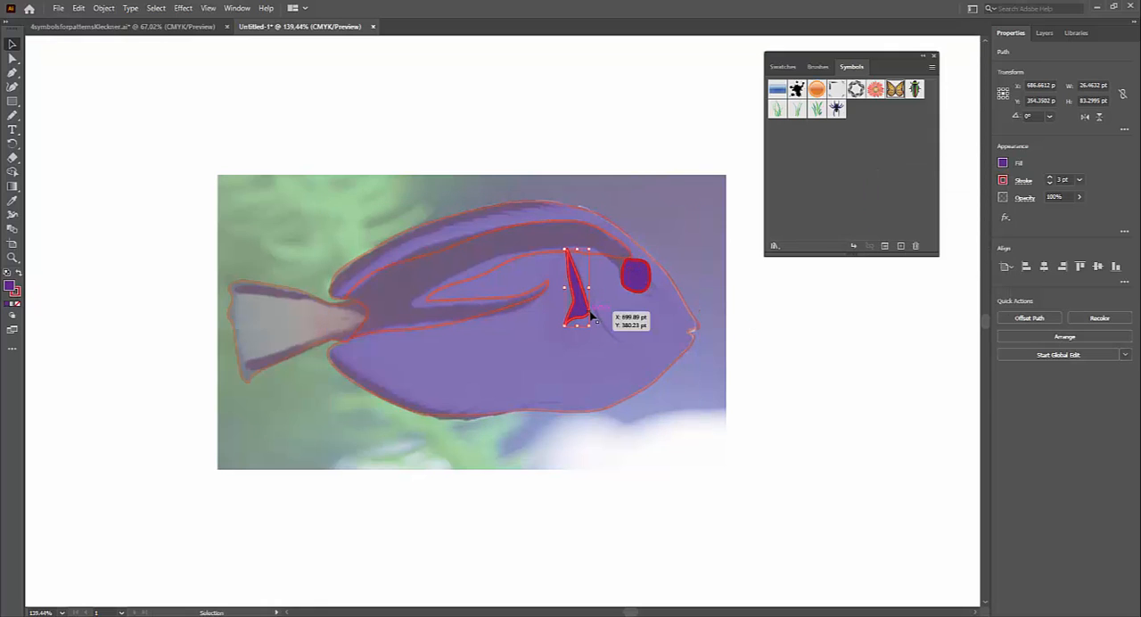
click(1003, 163)
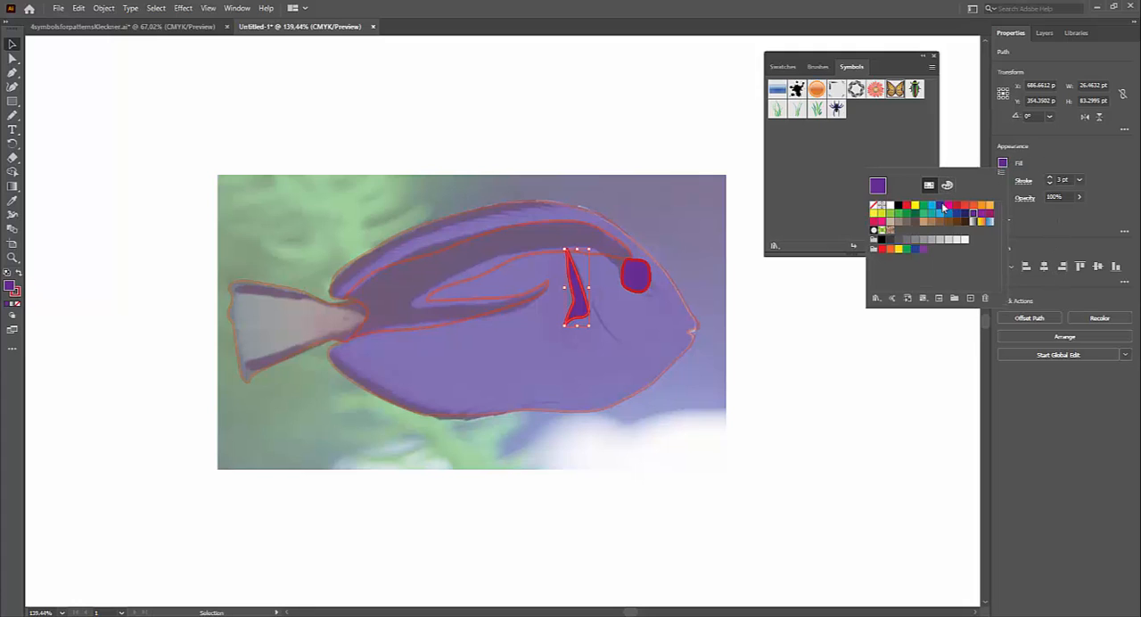
click(784, 381)
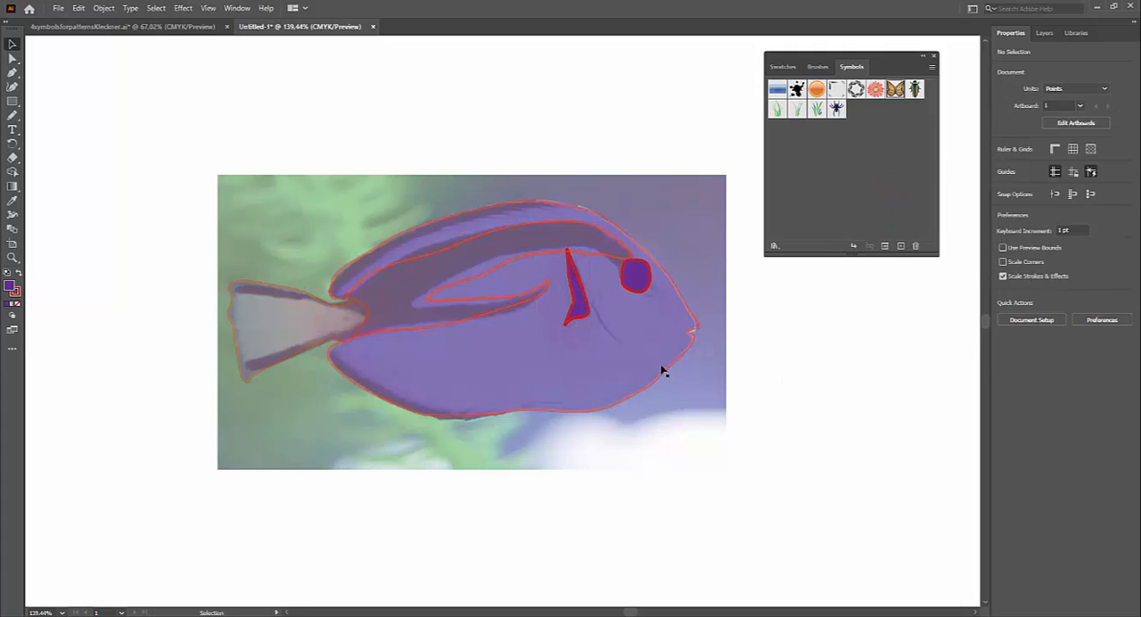
Step: Select all the fish shapes and raise their opacity to 100%
drag(188, 151, 789, 481)
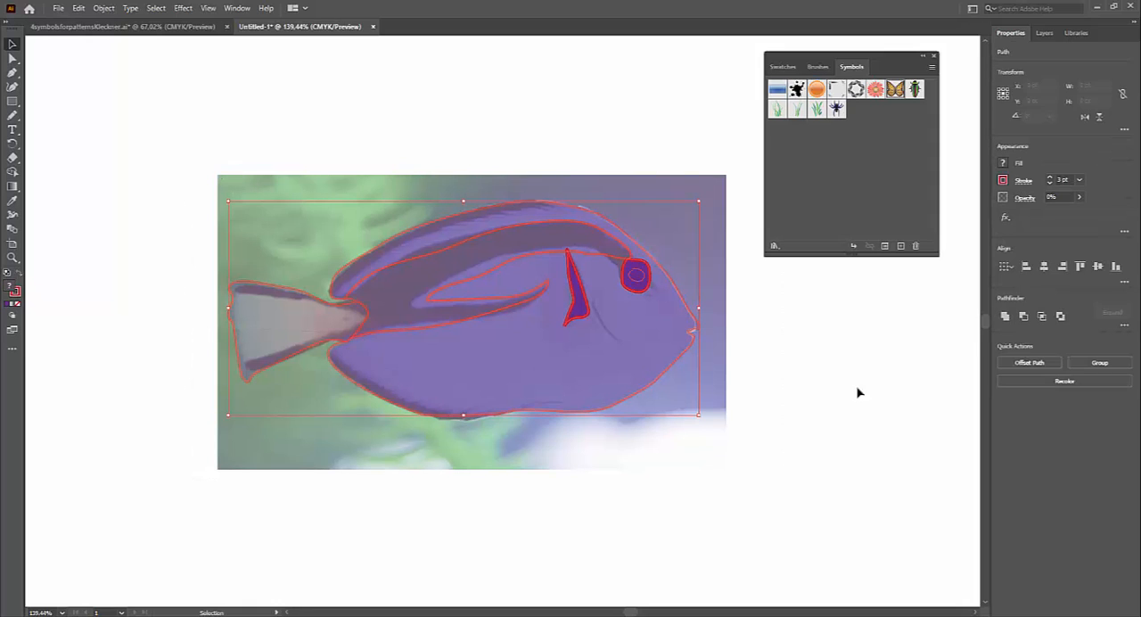
click(1080, 200)
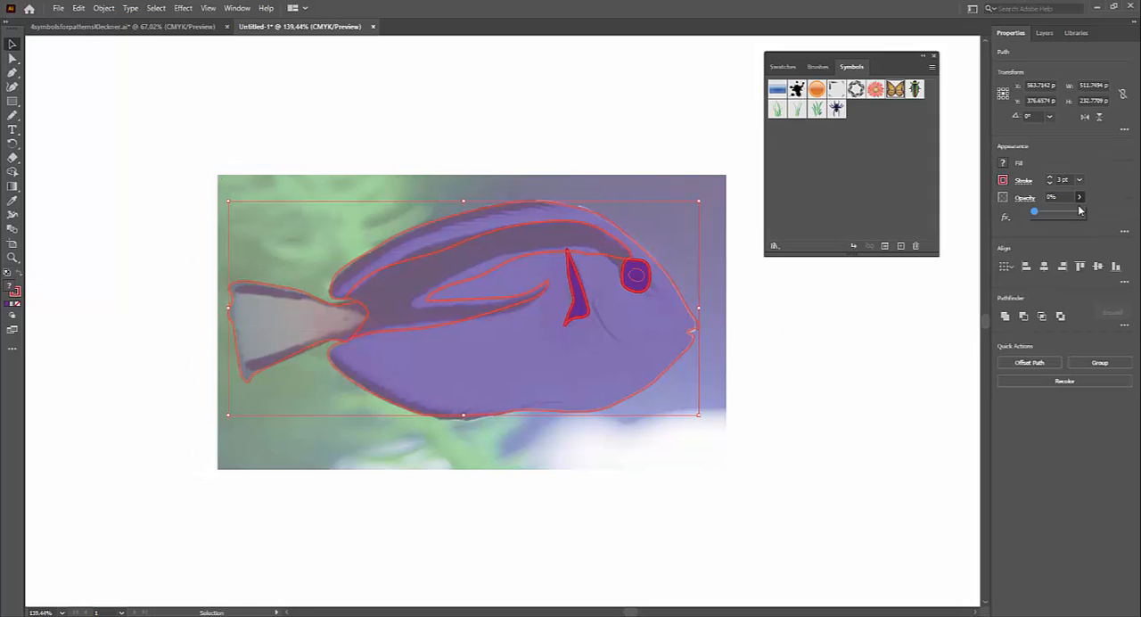
drag(1036, 212, 1081, 213)
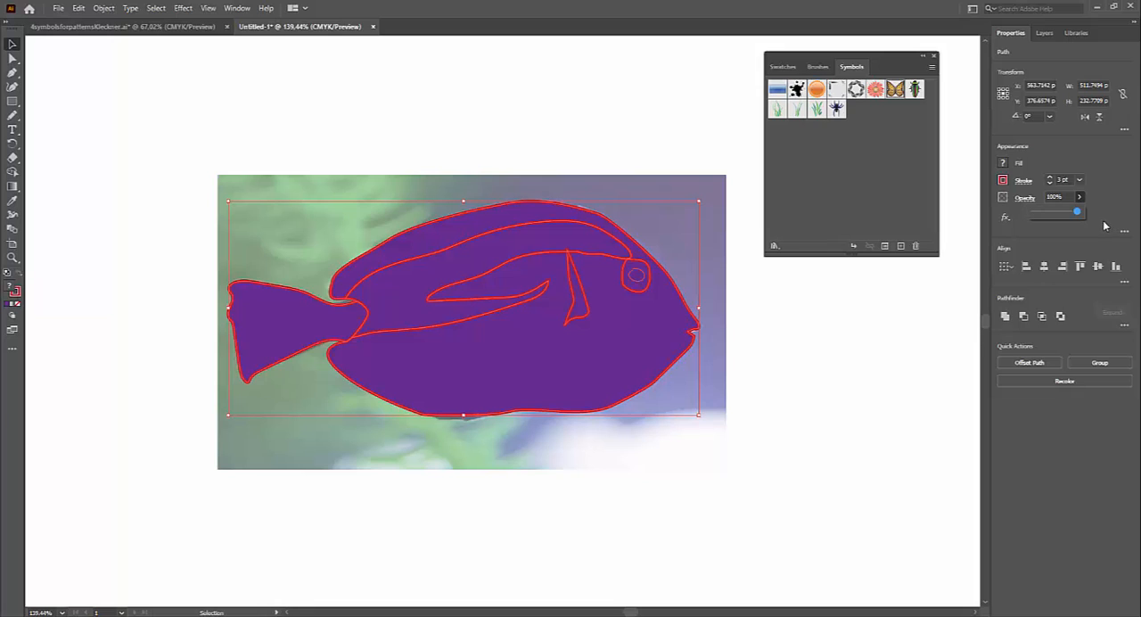
click(772, 431)
Step: Isolate the main fish body shape, fill it with dark red, and leave isolation mode
click(634, 396)
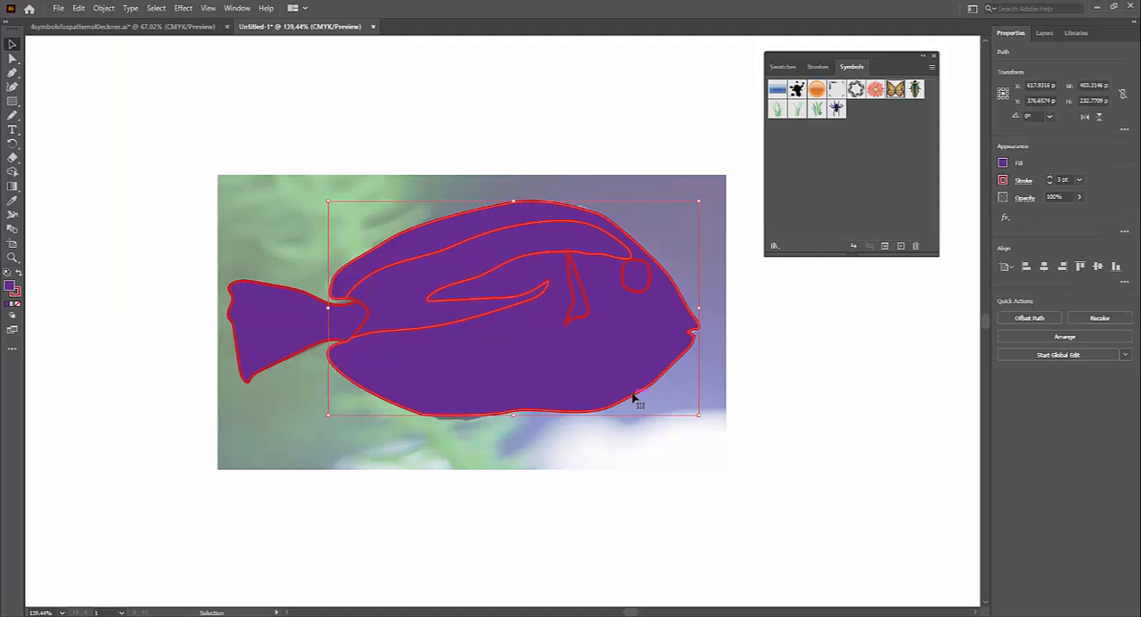
double_click(634, 397)
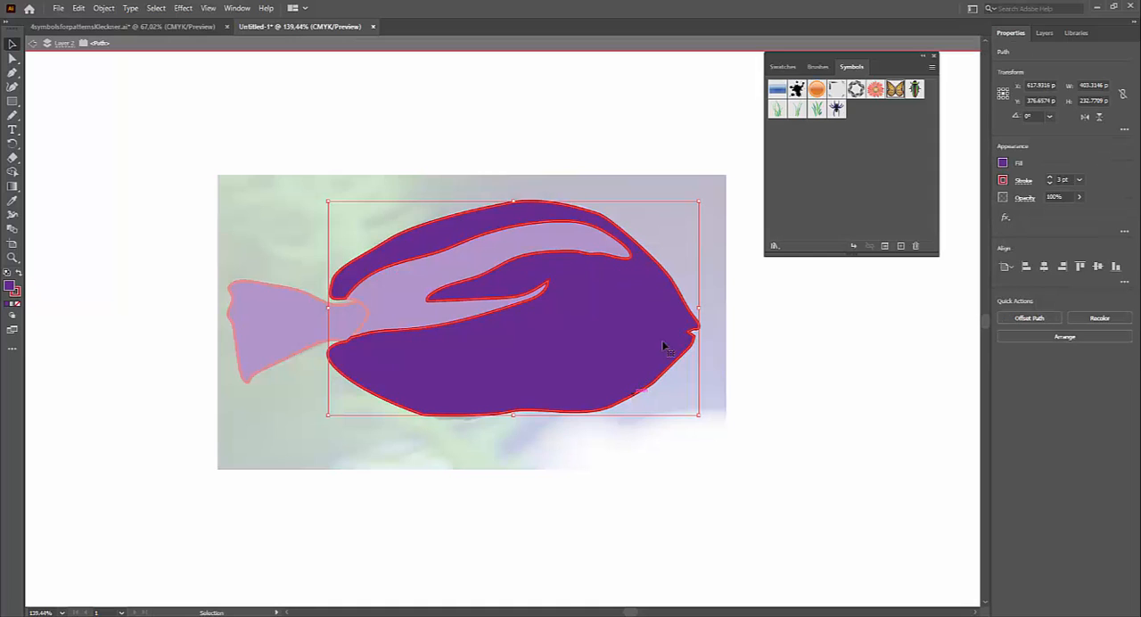
click(1003, 162)
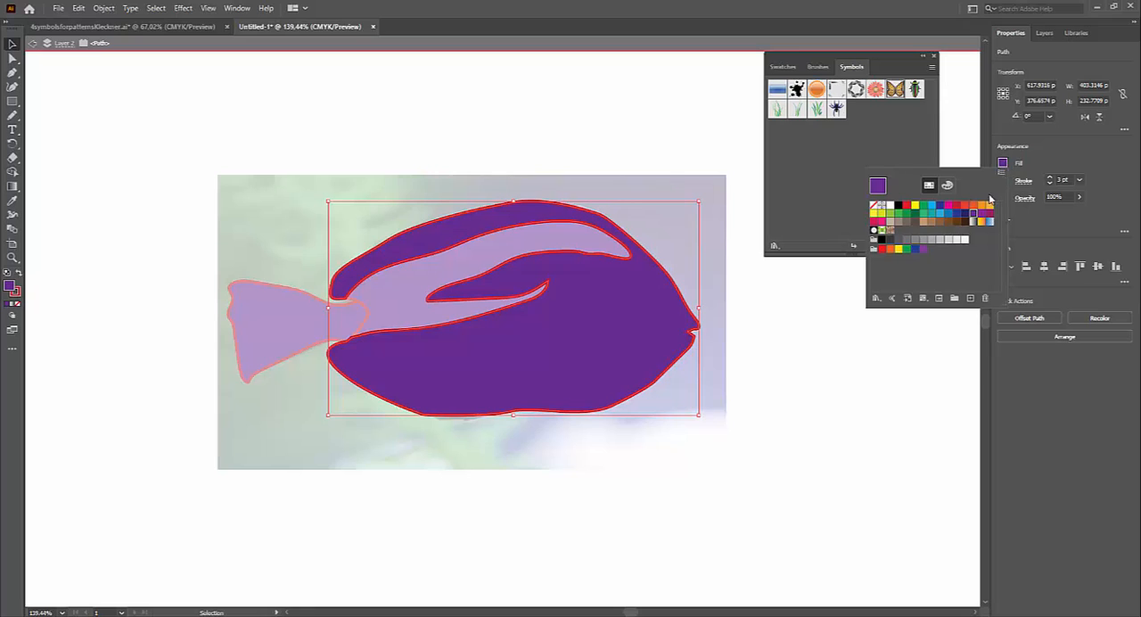
click(956, 207)
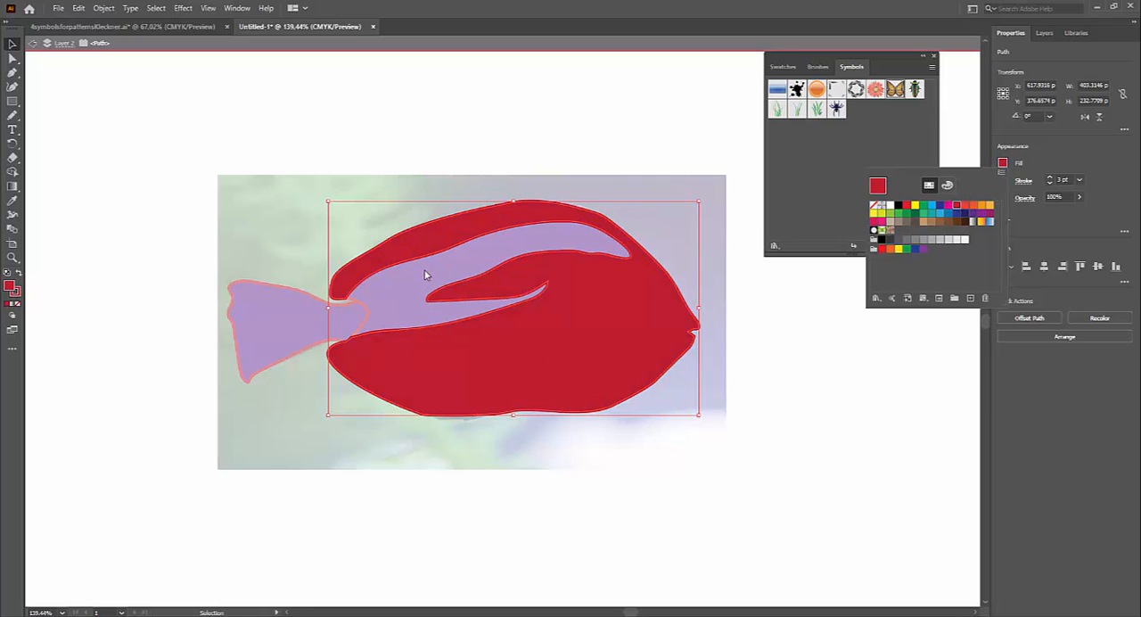
key(Escape)
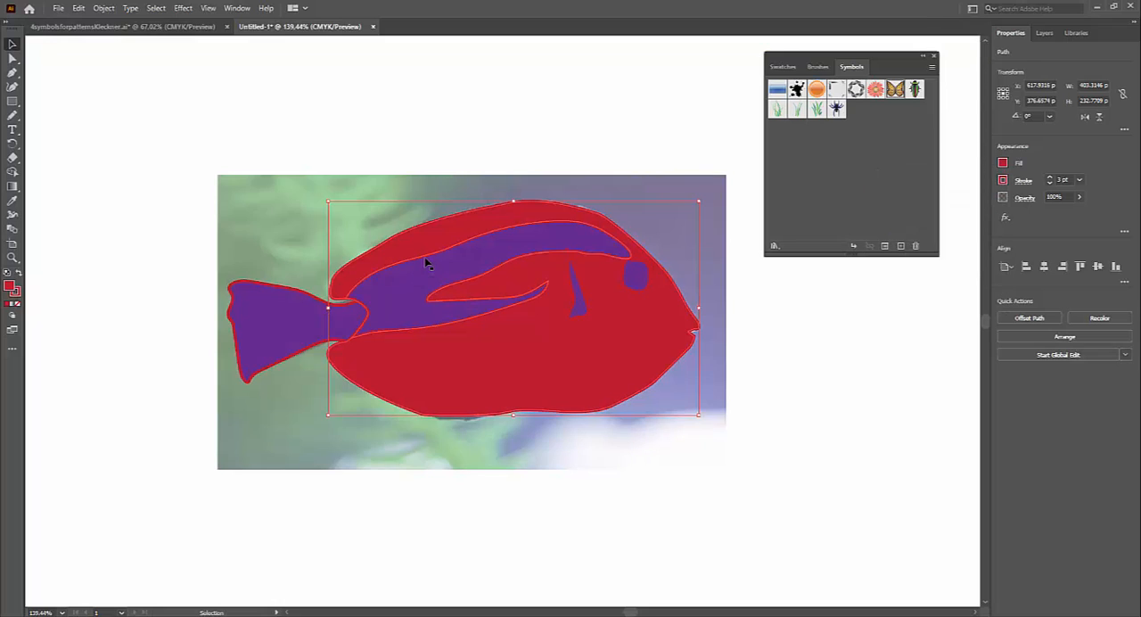
Step: Isolate the forked stripe across the fish's body and fill it with light blue
double_click(426, 264)
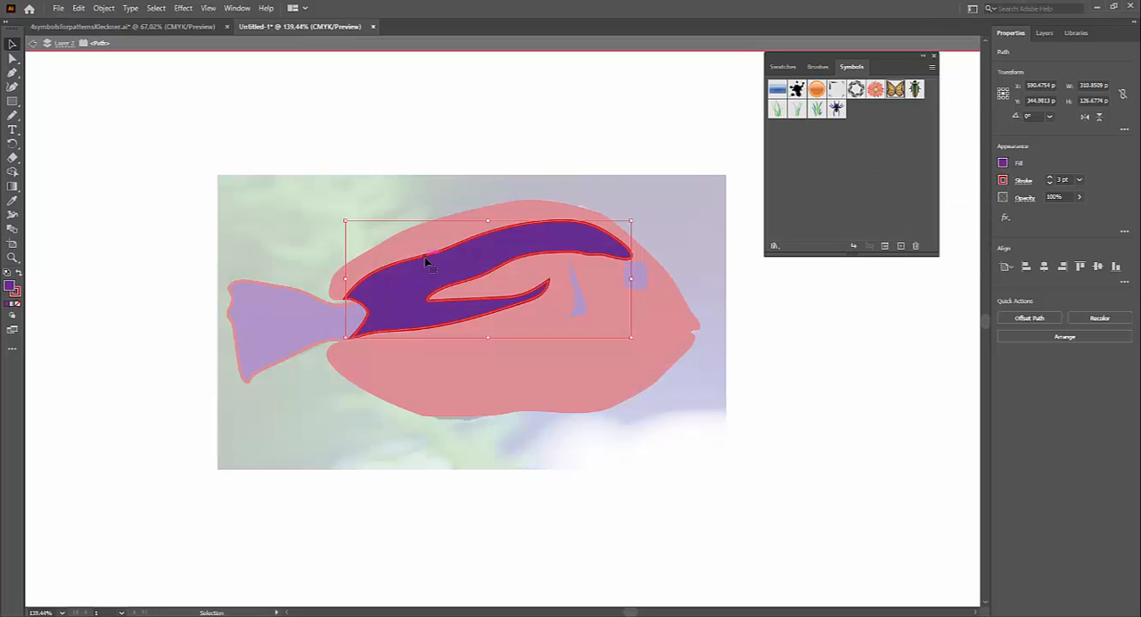
click(1003, 163)
click(934, 206)
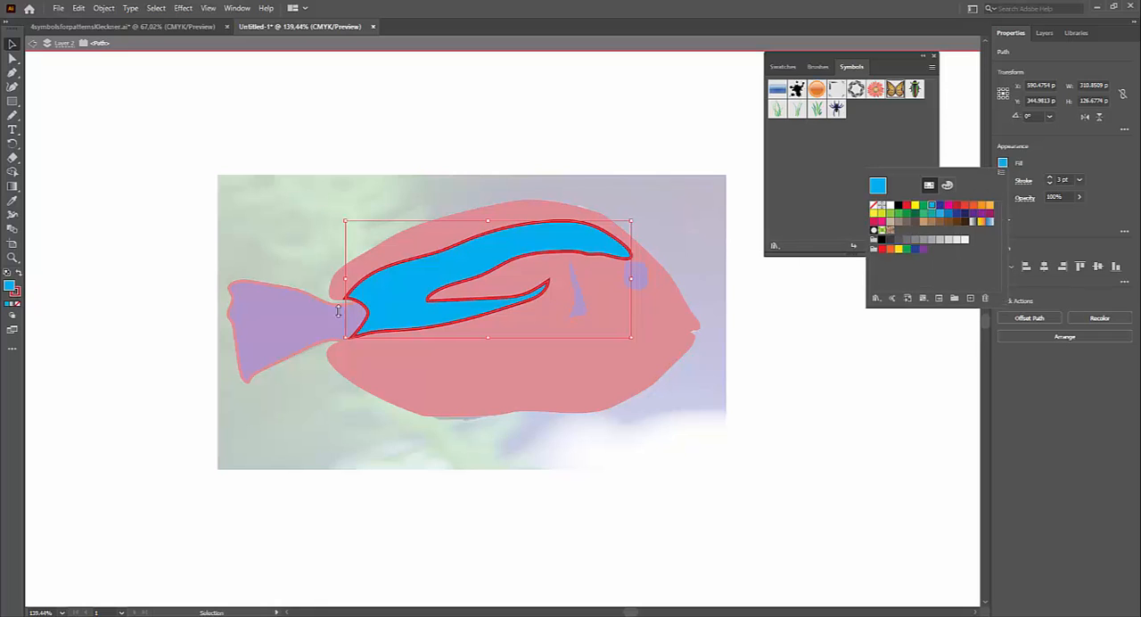
click(297, 303)
Step: Fill the tail shape with yellow and deselect it
click(275, 324)
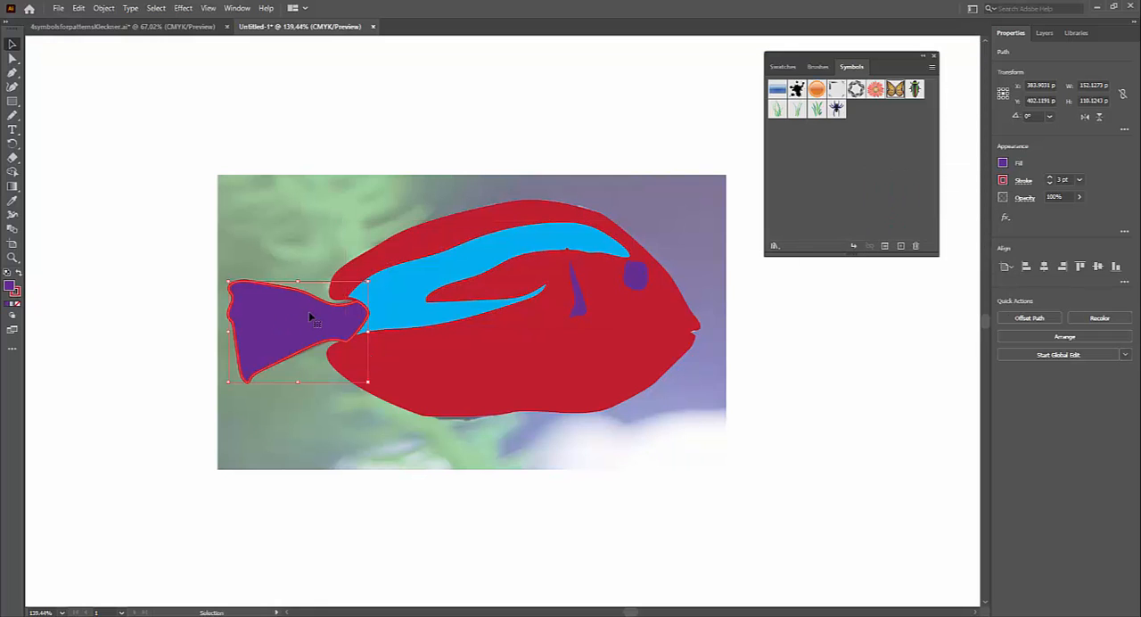
click(1003, 163)
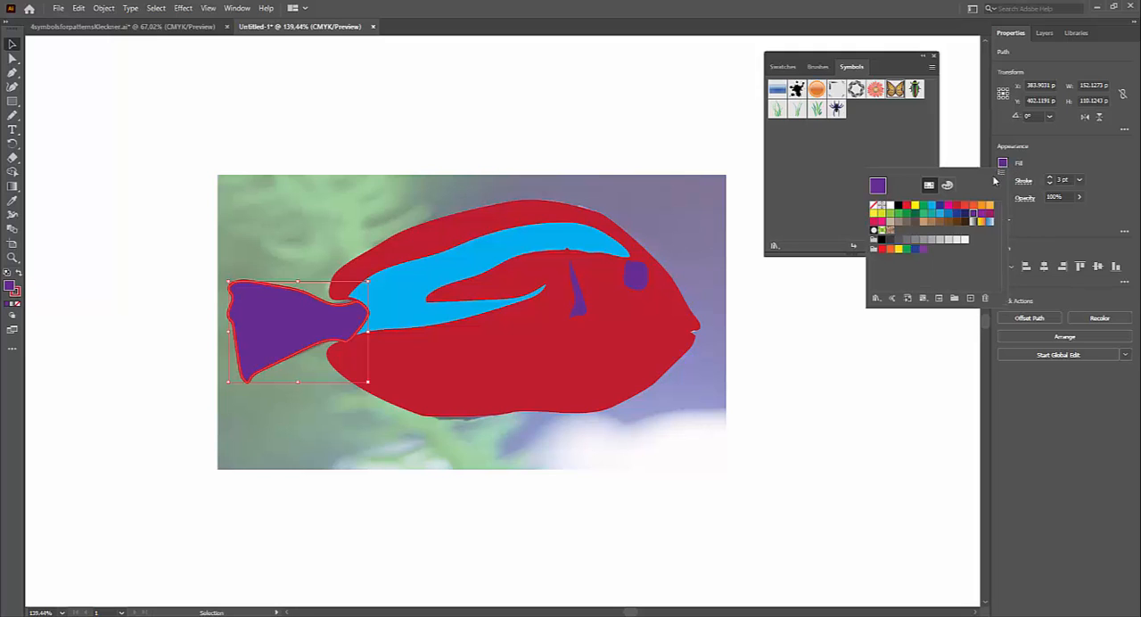
click(916, 206)
click(738, 477)
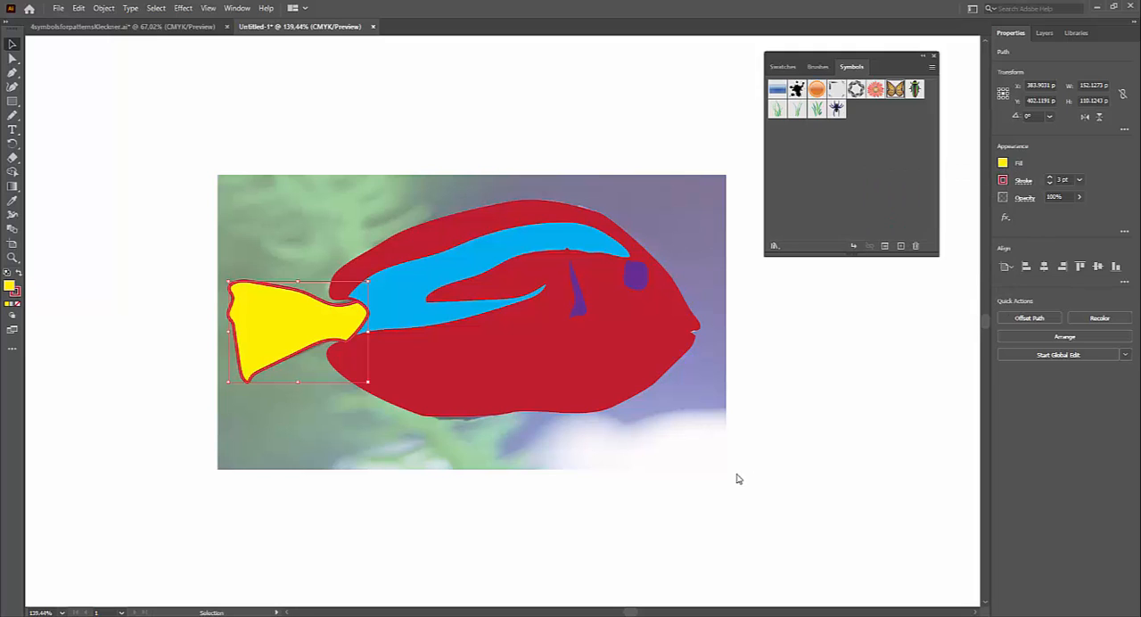
click(664, 500)
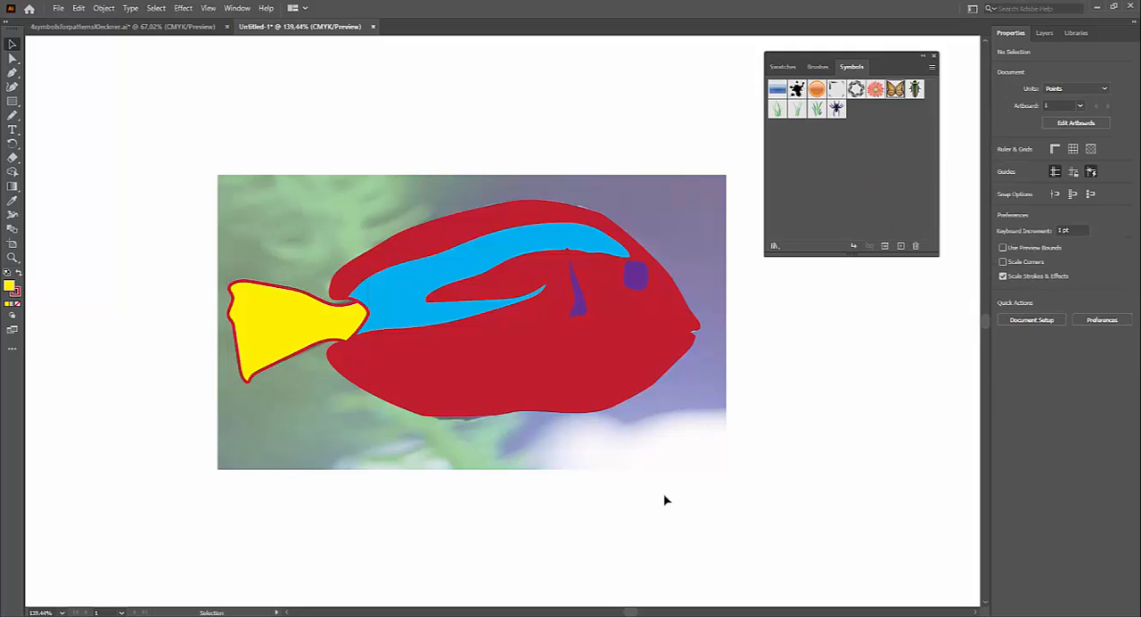
Step: Send the purple outer eye shape backward so it sits behind the black pupil
click(637, 284)
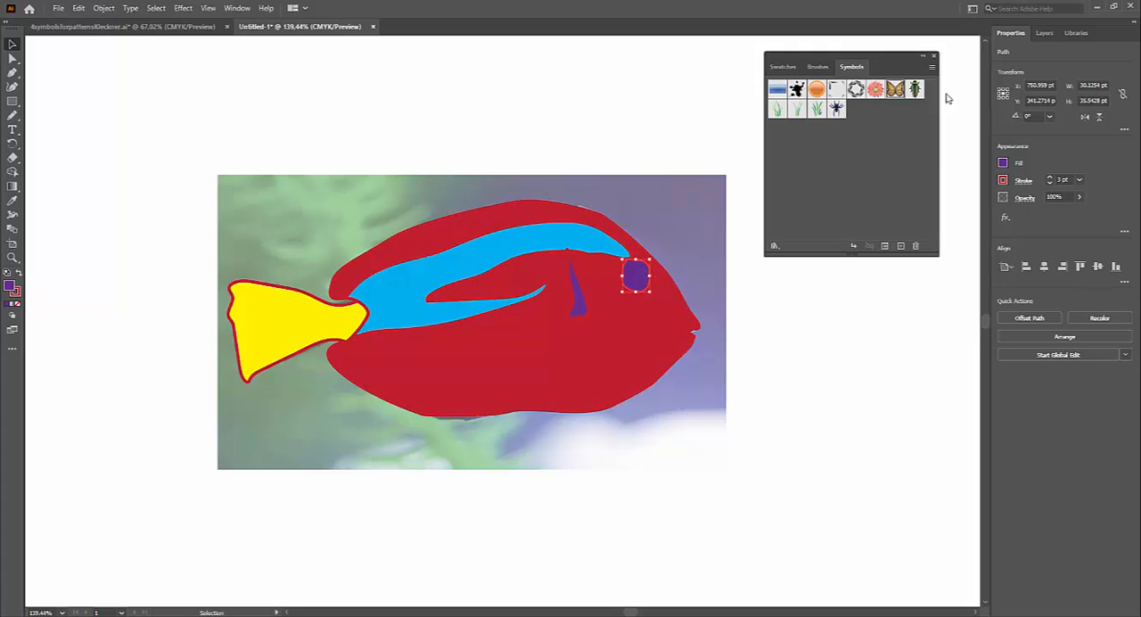
click(1045, 33)
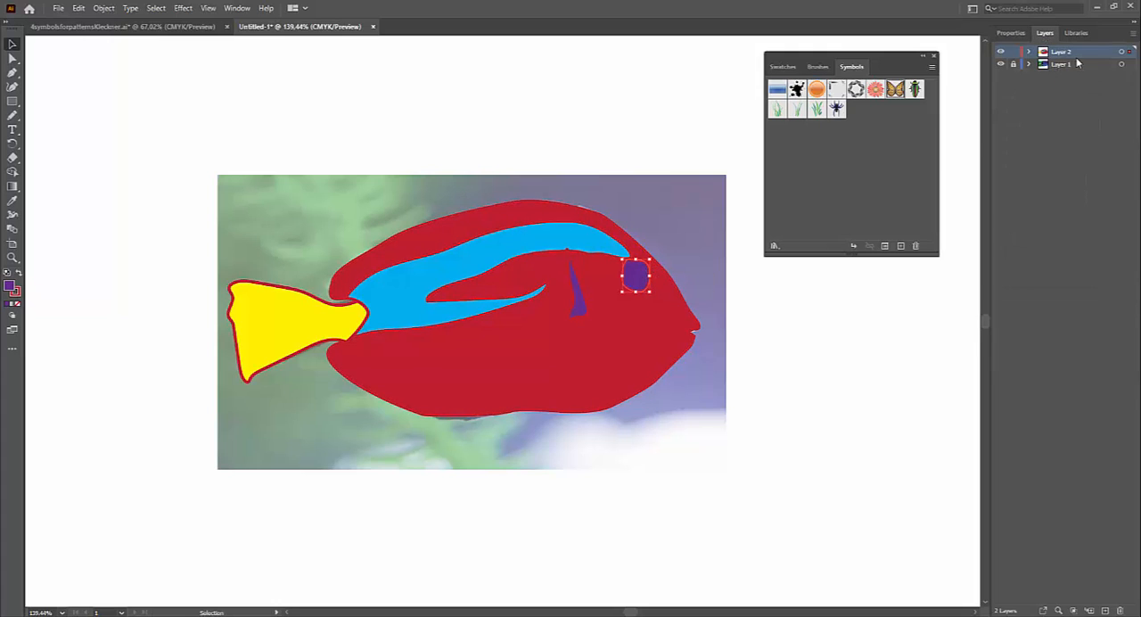
right_click(635, 282)
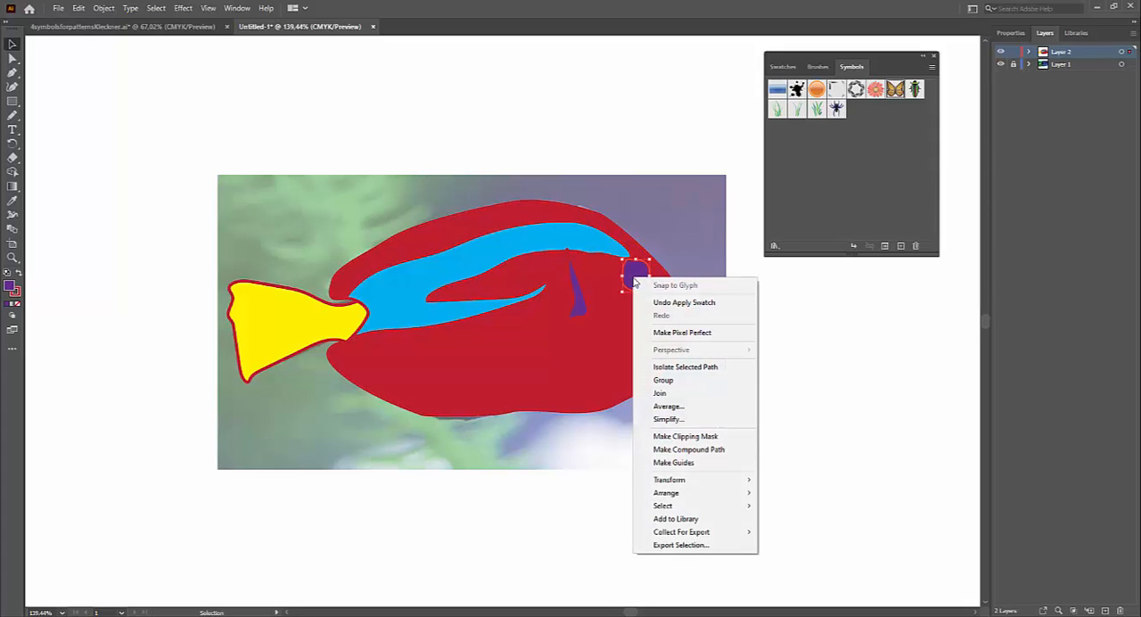
mouse_move(711, 492)
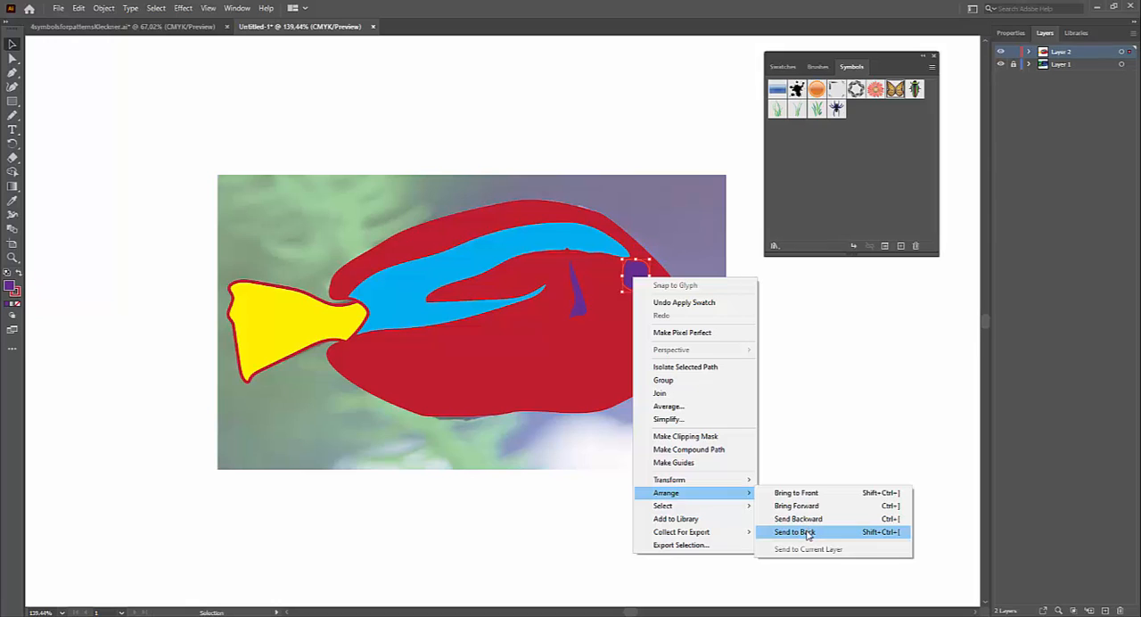
click(803, 519)
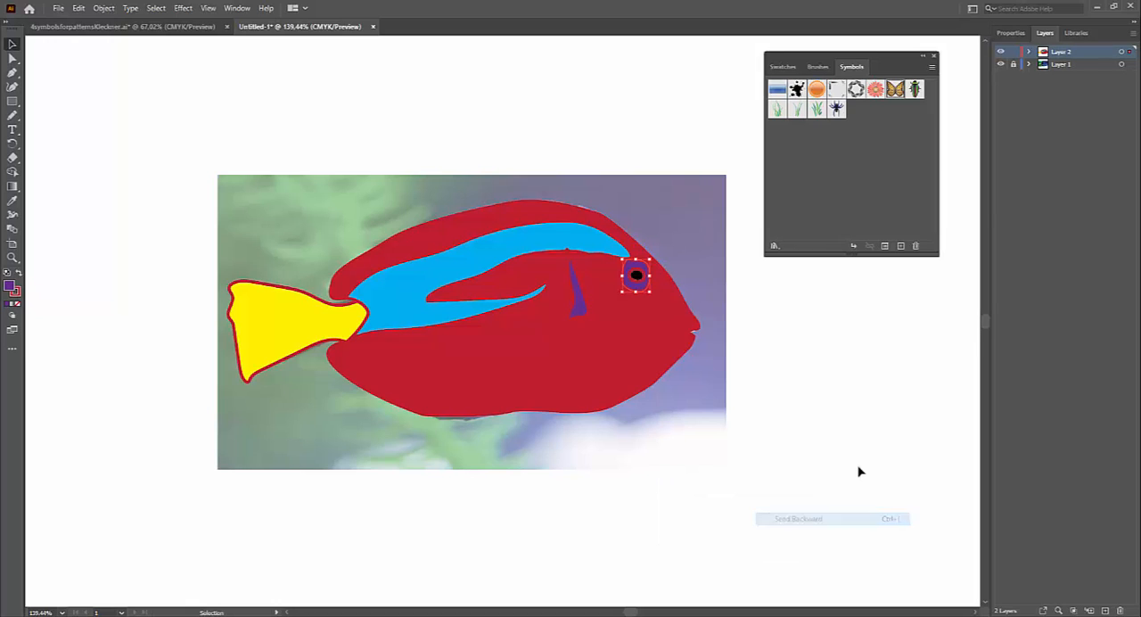
click(878, 367)
Step: Bring the narrow purple side fin to the front of the stacking order
click(580, 298)
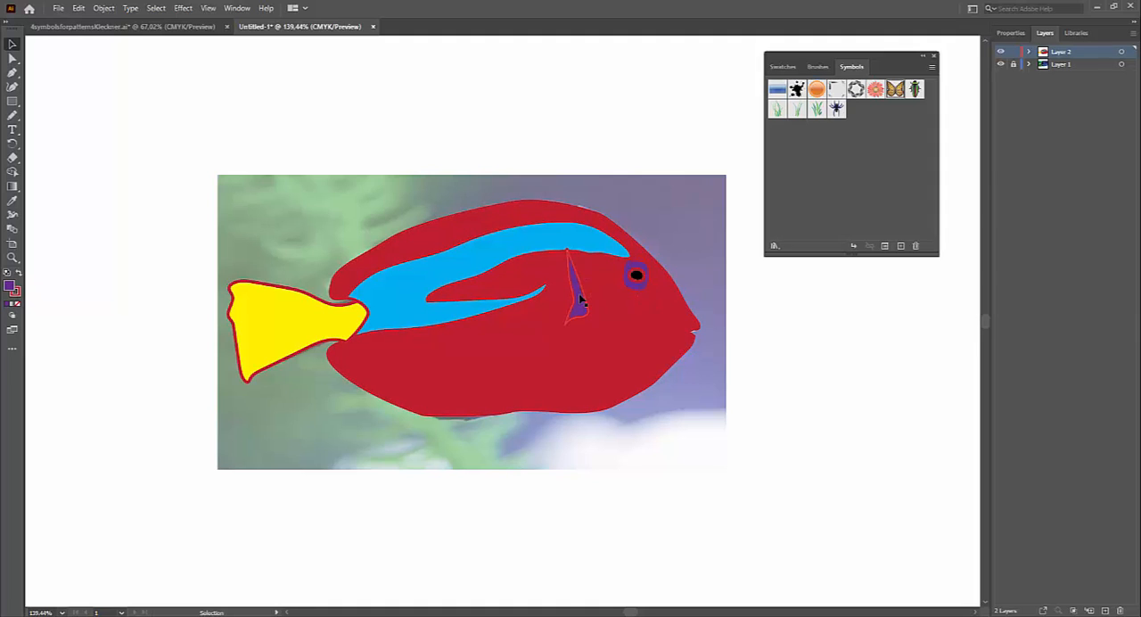
right_click(580, 299)
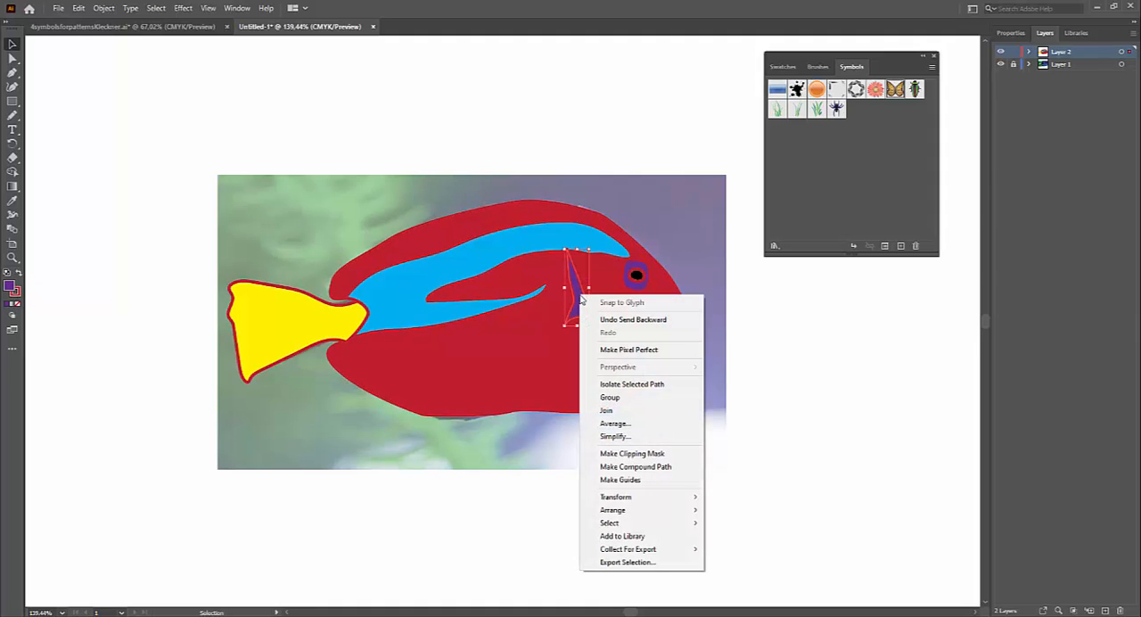
mouse_move(624, 510)
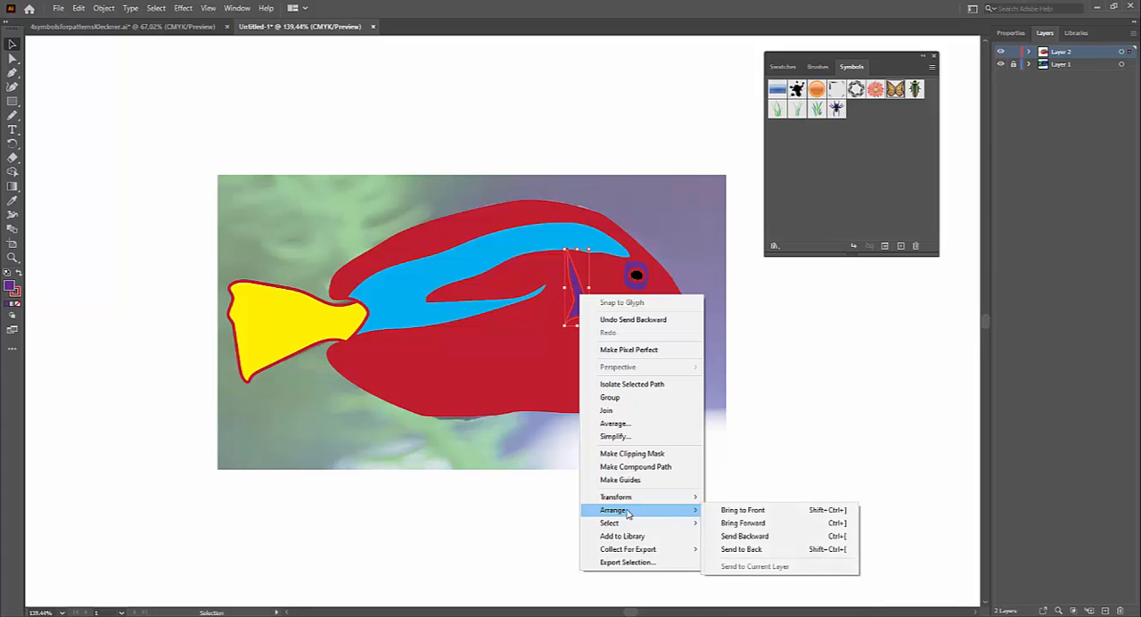
click(743, 510)
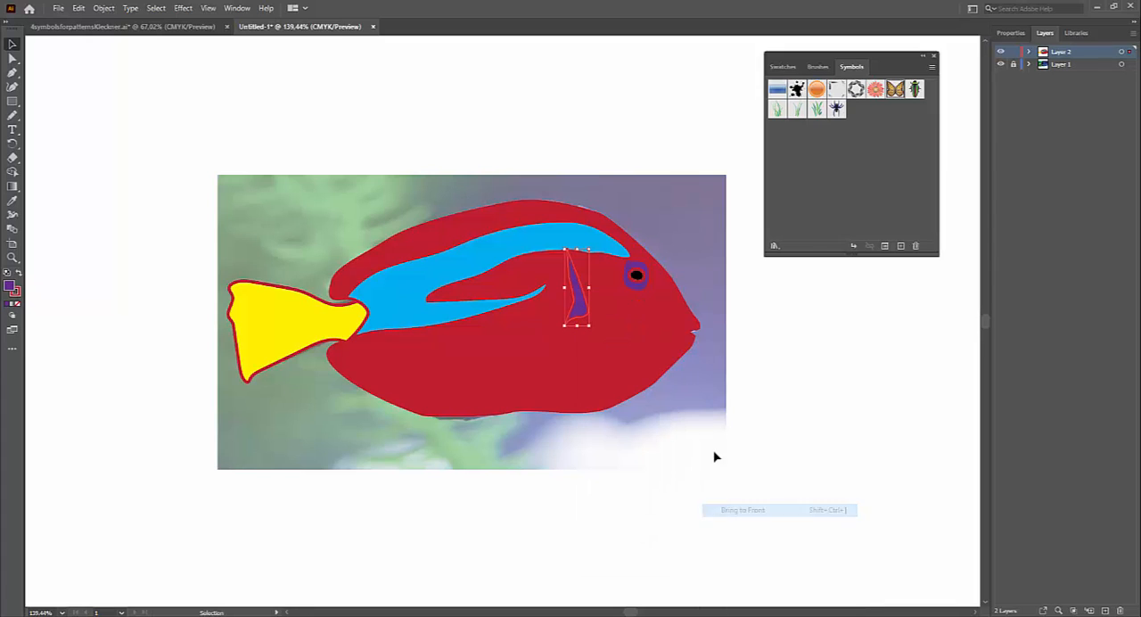
click(803, 375)
click(575, 303)
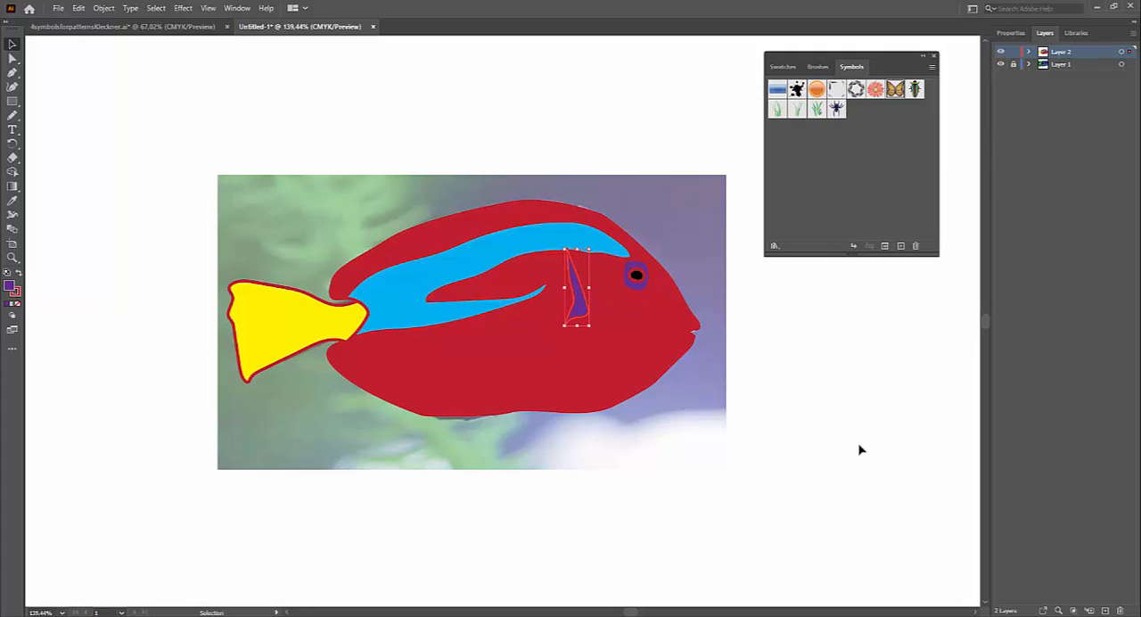
click(805, 478)
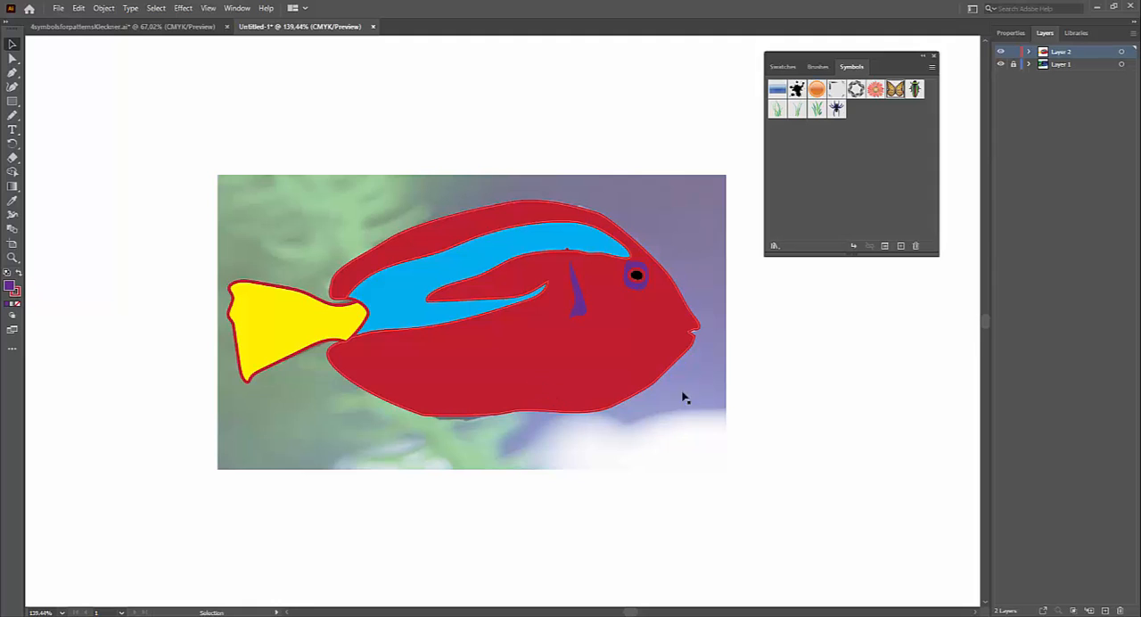
Step: Select all the fish shapes and lower their opacity to 46% to see the reference photo
drag(130, 131, 792, 486)
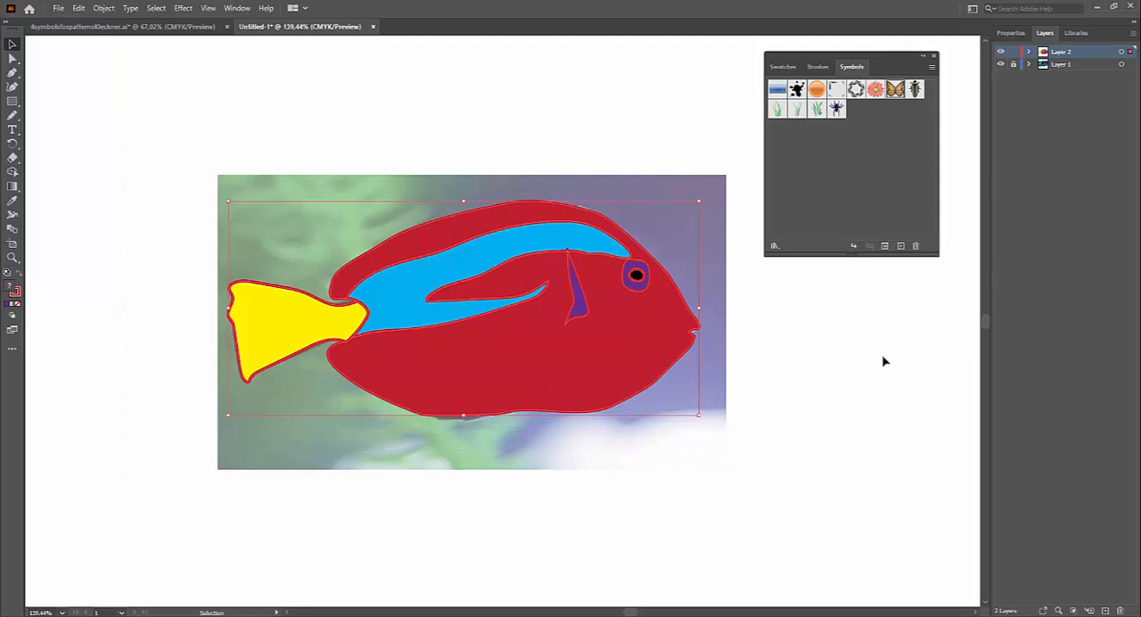
click(1011, 33)
click(1080, 197)
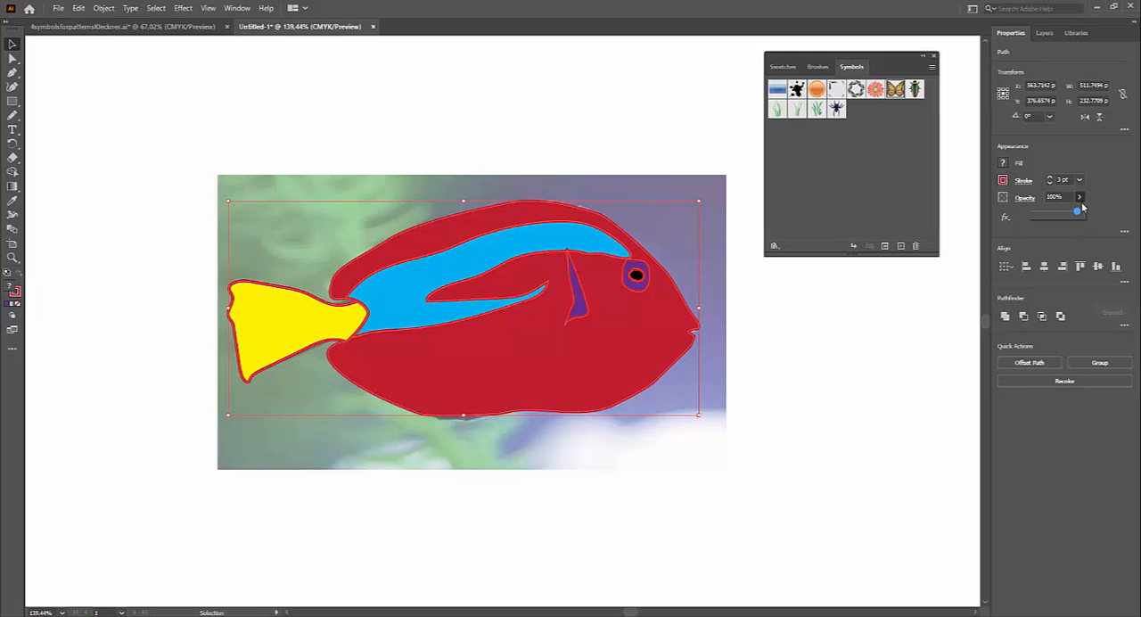
drag(1081, 213, 1054, 212)
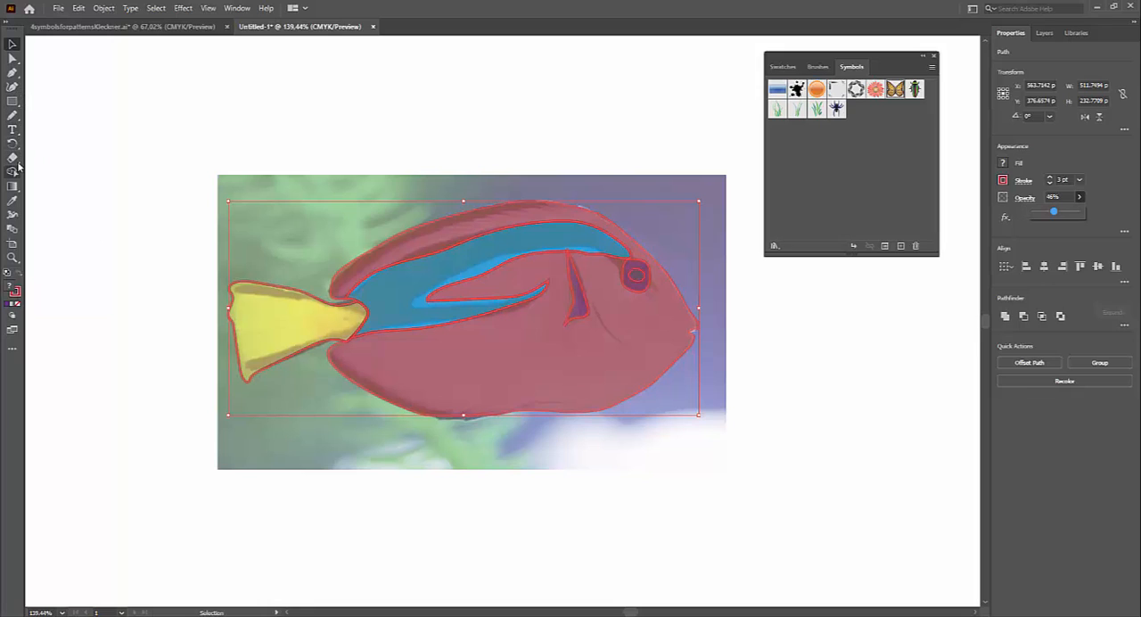
Step: Paint a curved gill line between the side fin and the mouth with the Paintbrush tool, following the photo
click(12, 115)
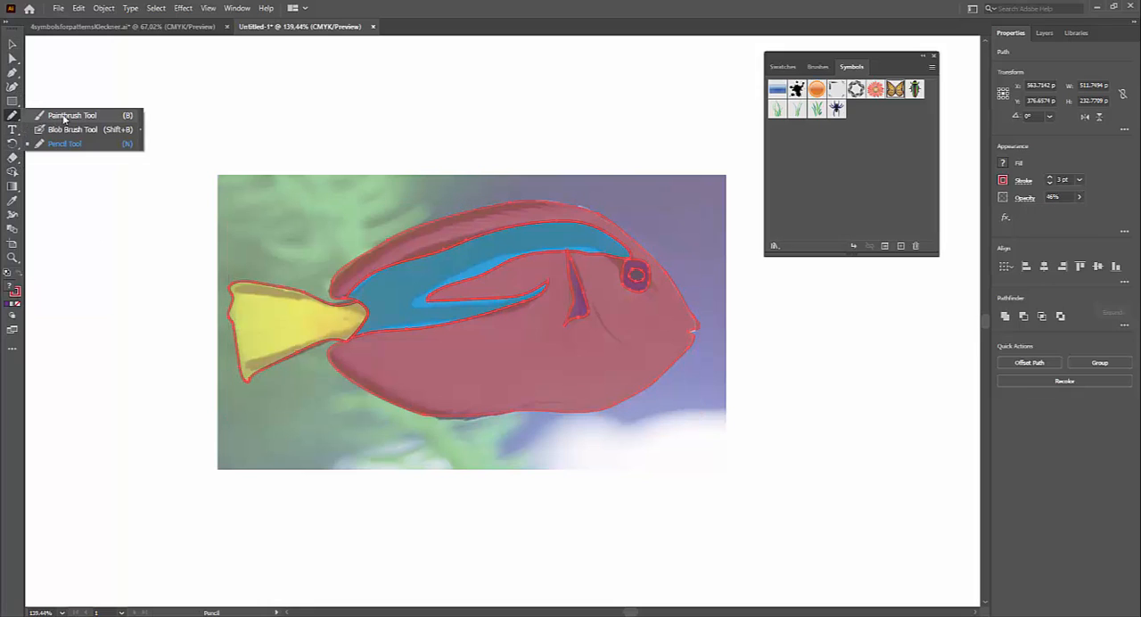
click(70, 115)
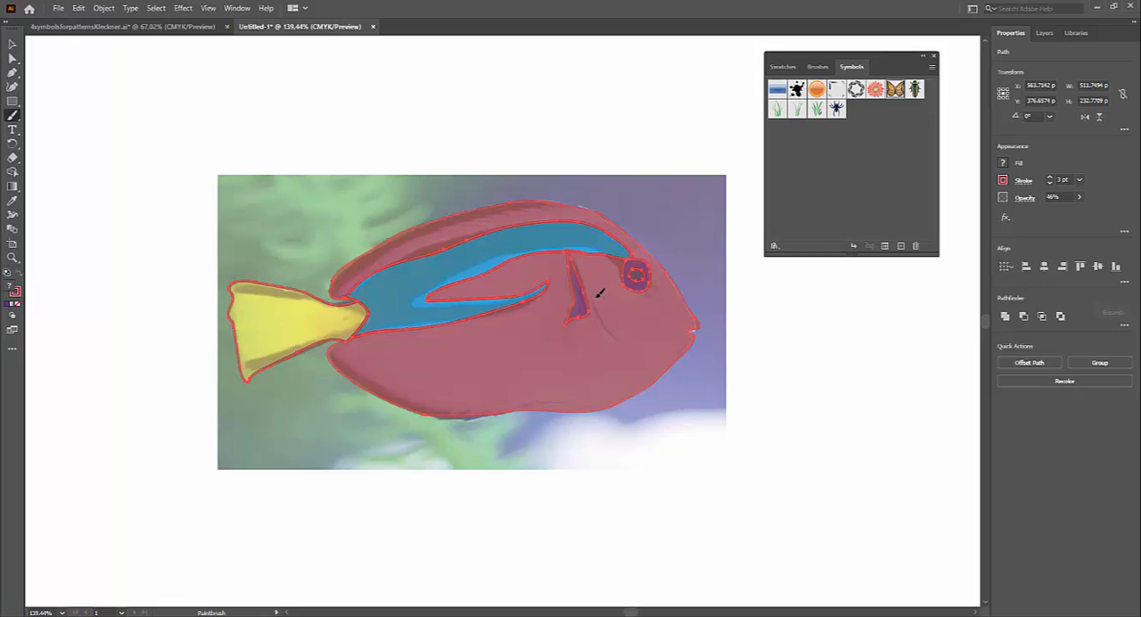
mouse_move(596, 297)
mouse_down()
mouse_move(606, 326)
mouse_move(635, 349)
mouse_up()
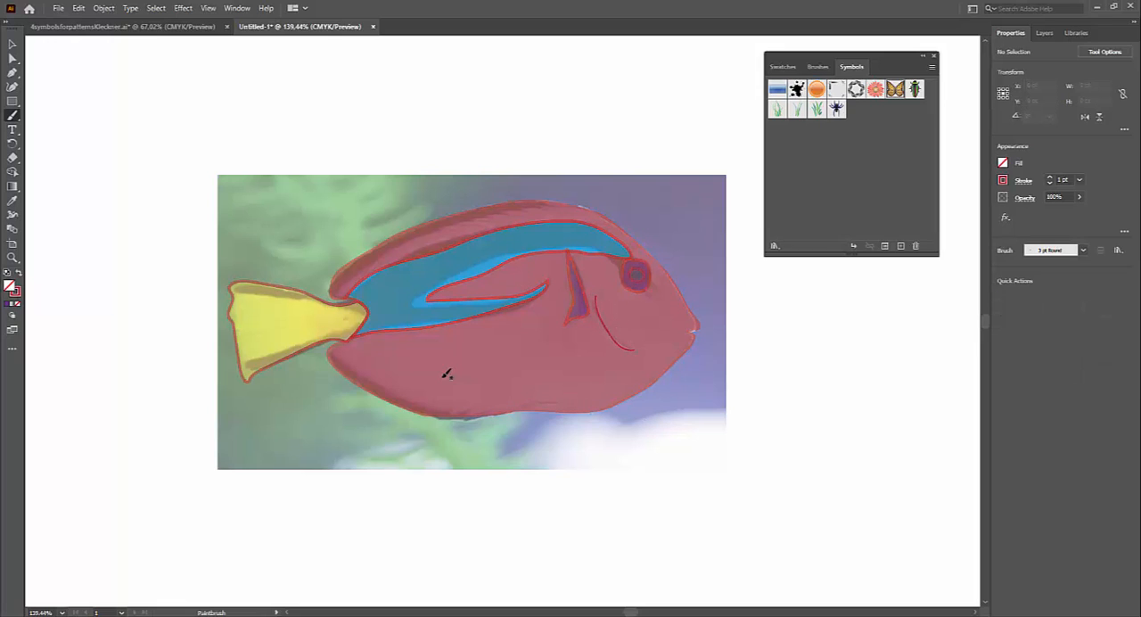
Step: Paint several thin curved ray lines along the yellow tail with the Paintbrush tool
mouse_move(272, 302)
mouse_down()
mouse_move(303, 309)
mouse_move(245, 311)
mouse_up()
mouse_move(318, 330)
mouse_down()
mouse_move(255, 331)
mouse_move(263, 348)
mouse_up()
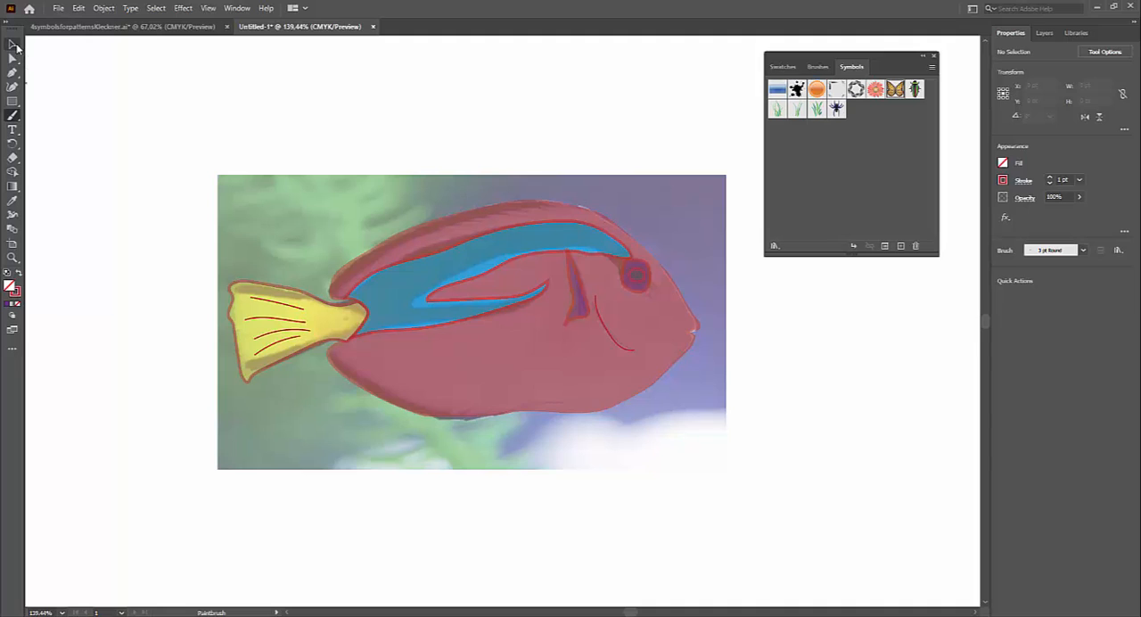
Step: Select all the fish shapes and lines and raise their opacity to 100%
click(12, 44)
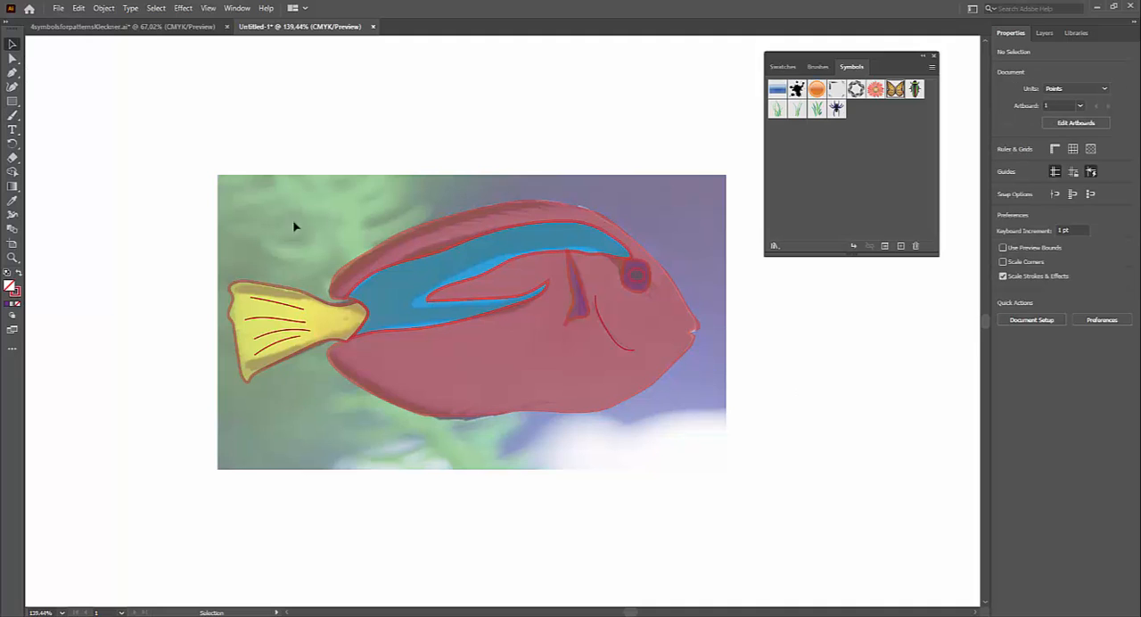
drag(121, 145, 754, 474)
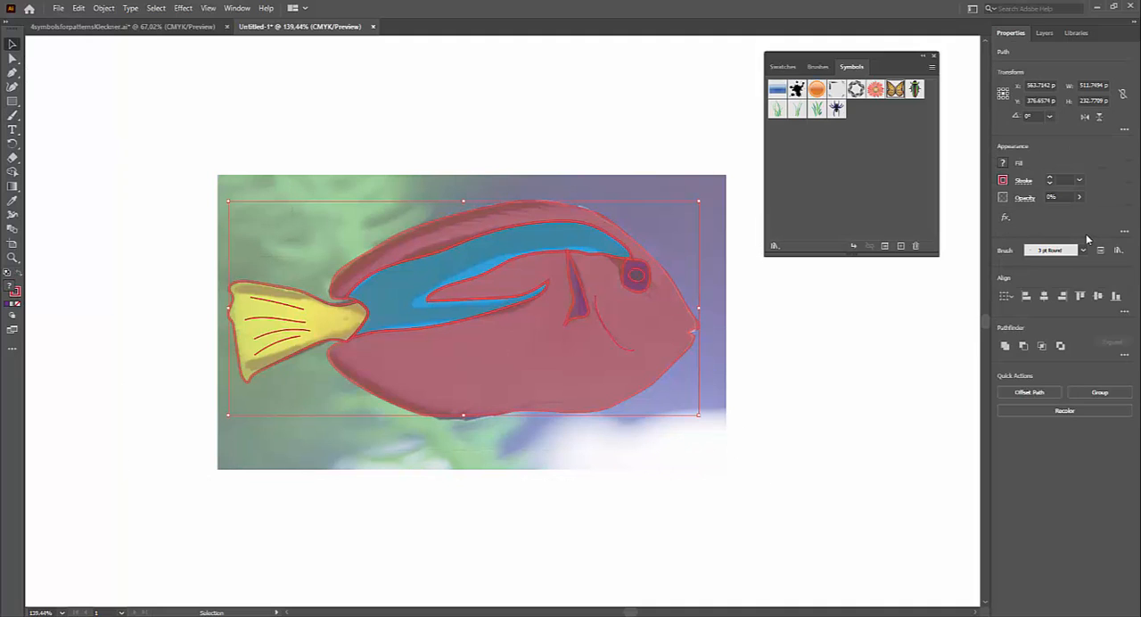
click(1080, 197)
drag(1038, 212, 1088, 214)
click(855, 419)
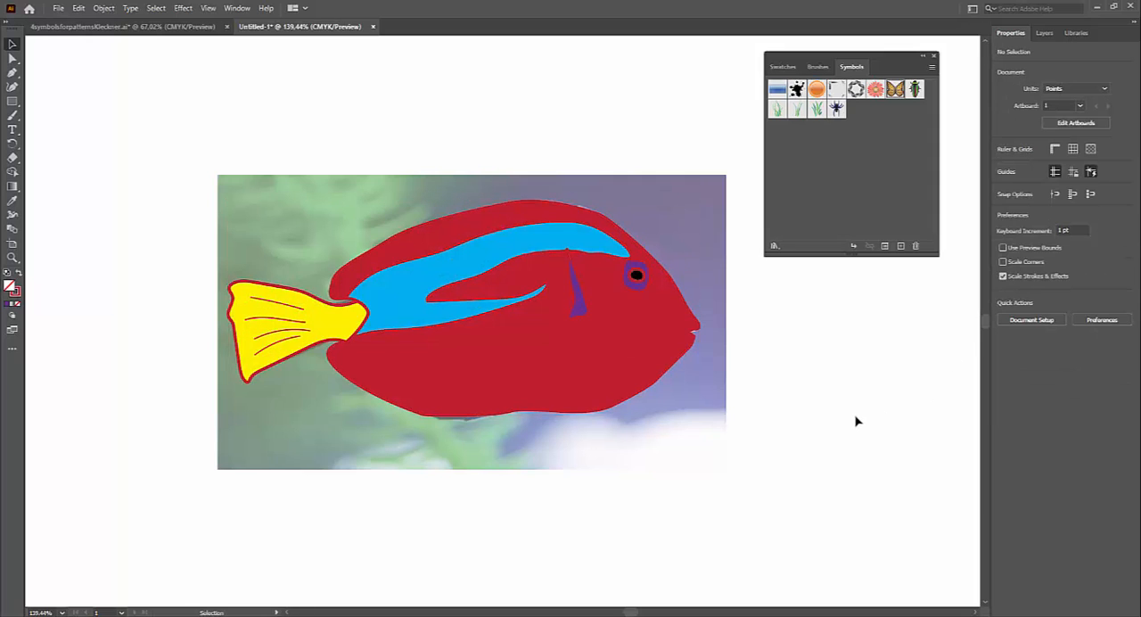
Step: Change the stroke color of the curved gill line to dark blue
click(612, 329)
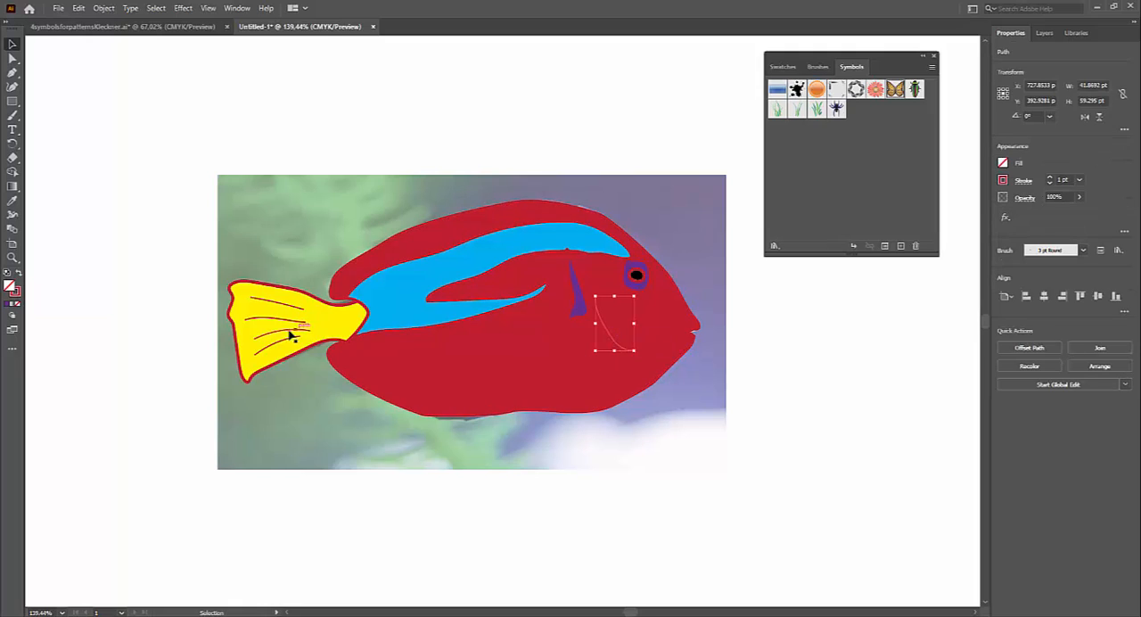
click(1003, 182)
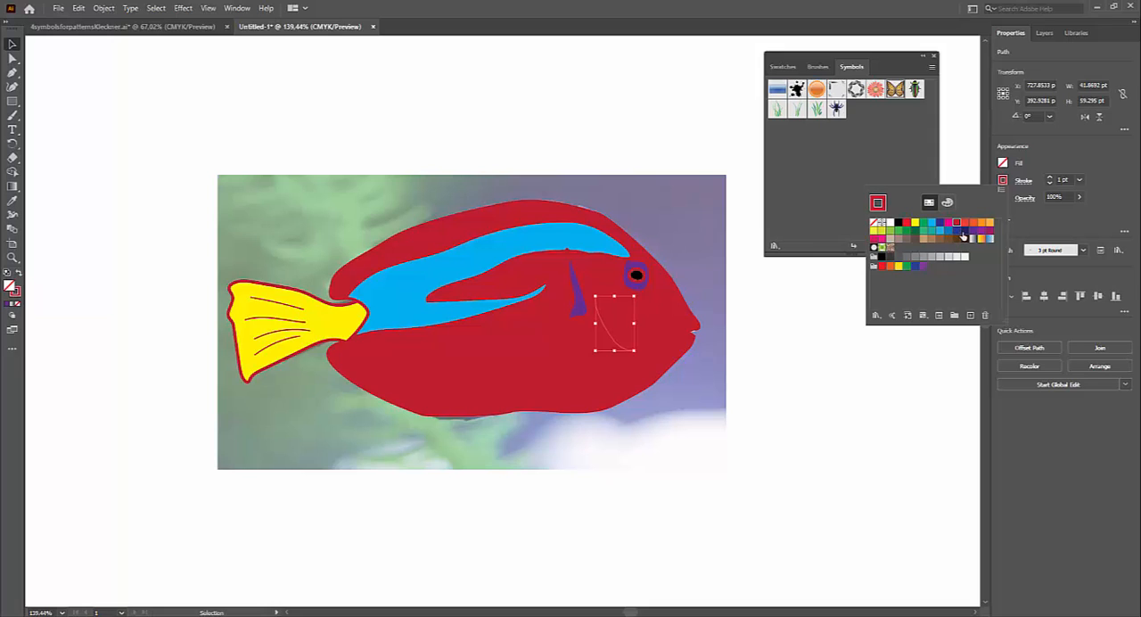
click(966, 231)
click(772, 445)
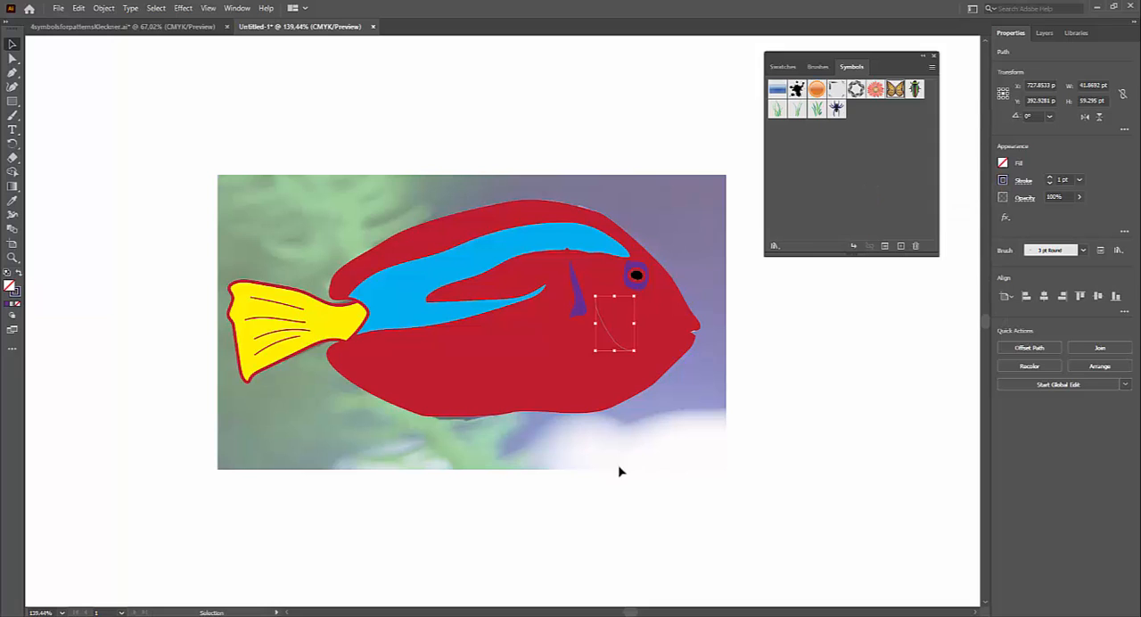
Step: Select all the shapes and painted lines that make up the fish
click(550, 365)
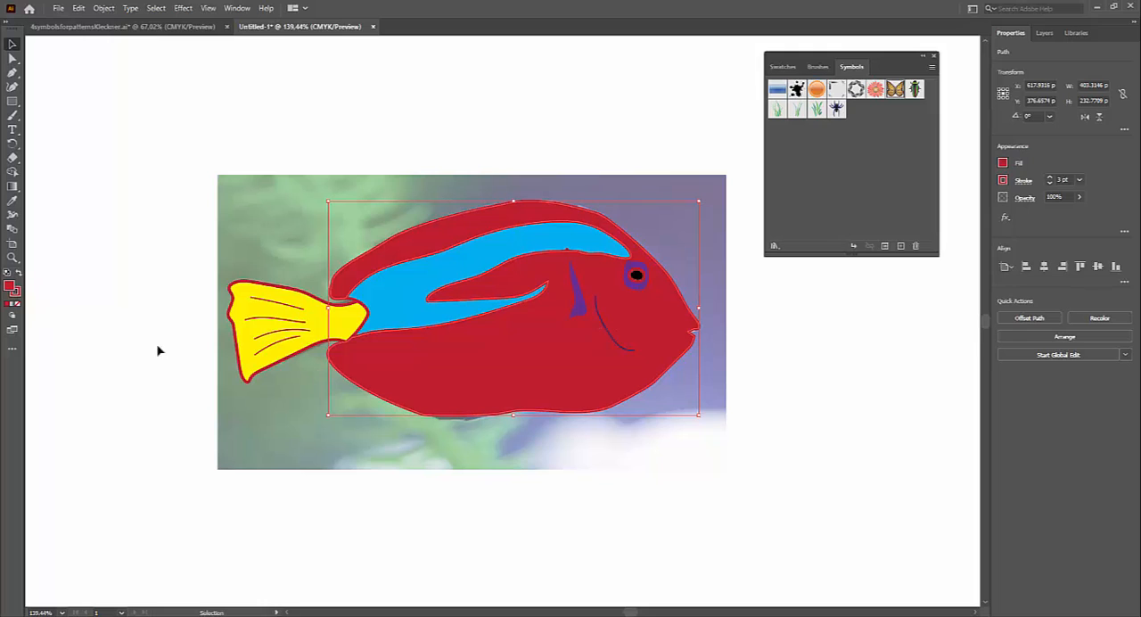
drag(153, 137, 764, 481)
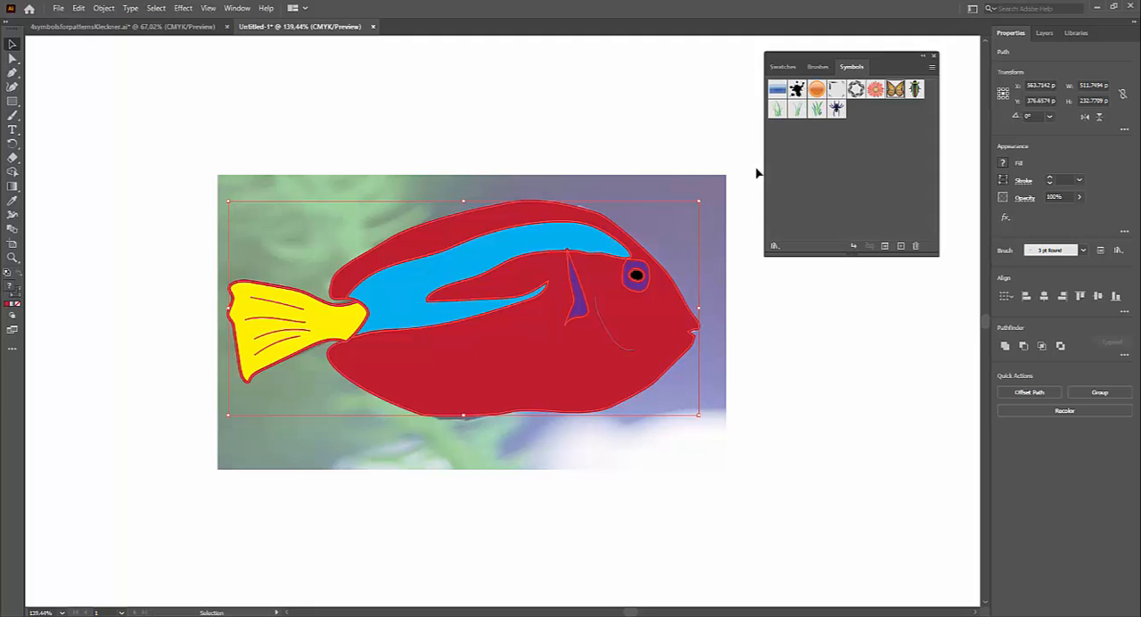
Step: Switch to the open symbols-for-patterns document and examine its plant stems, leaves, butterflies, grass and fish artwork
click(152, 27)
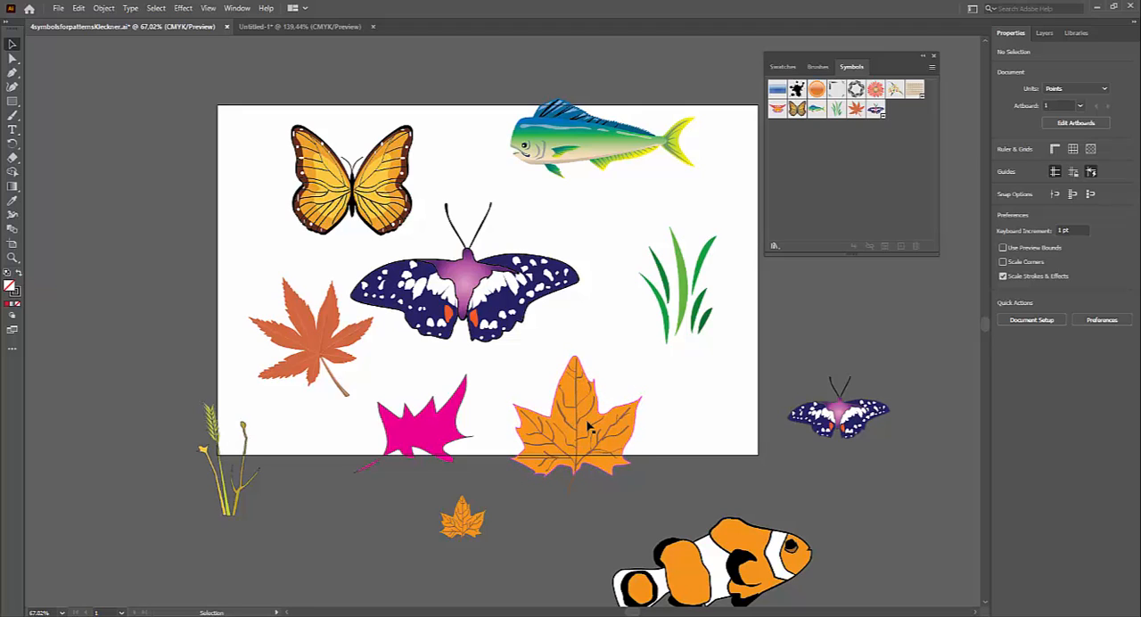
drag(208, 459, 476, 404)
key(z)
key(space)
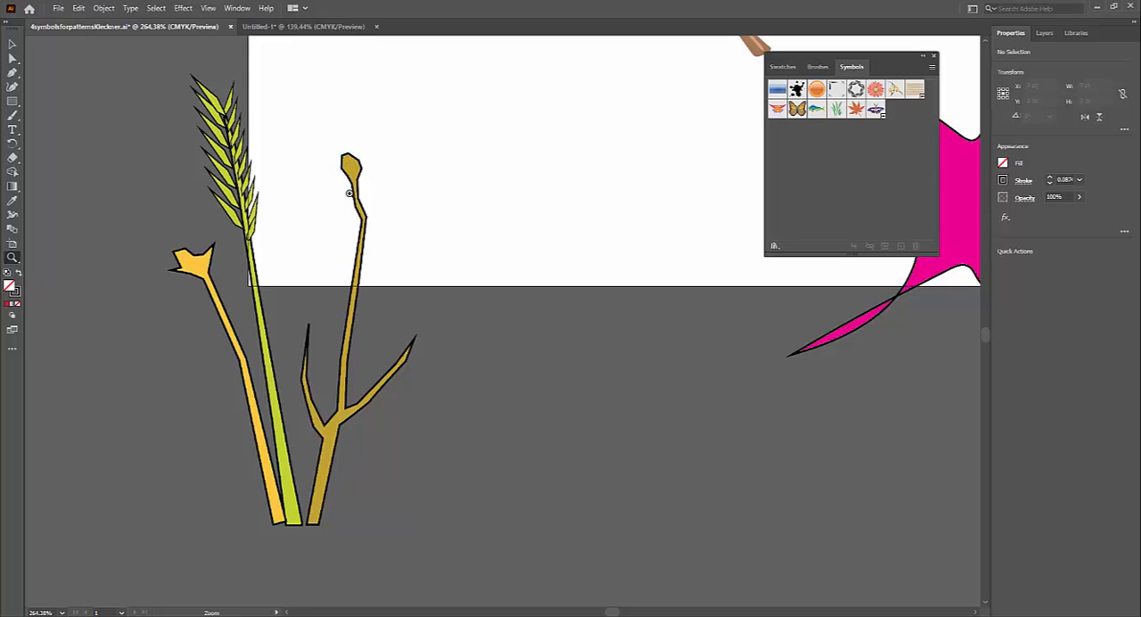
drag(322, 207, 311, 264)
key(space)
drag(475, 260, 410, 405)
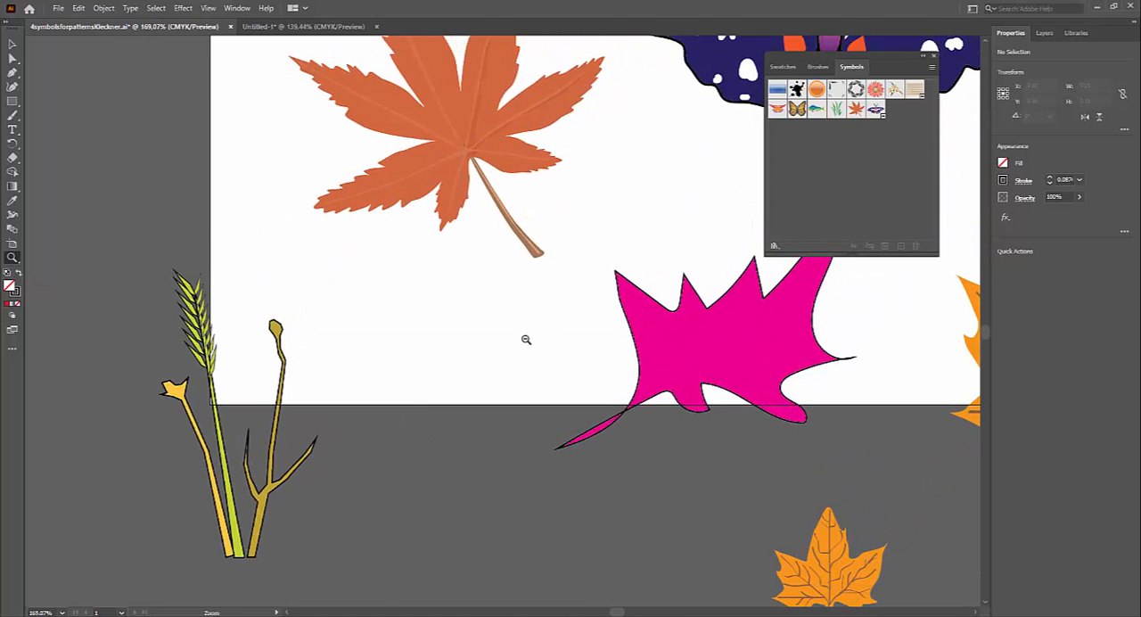
drag(539, 339, 412, 361)
key(space)
drag(691, 298, 436, 419)
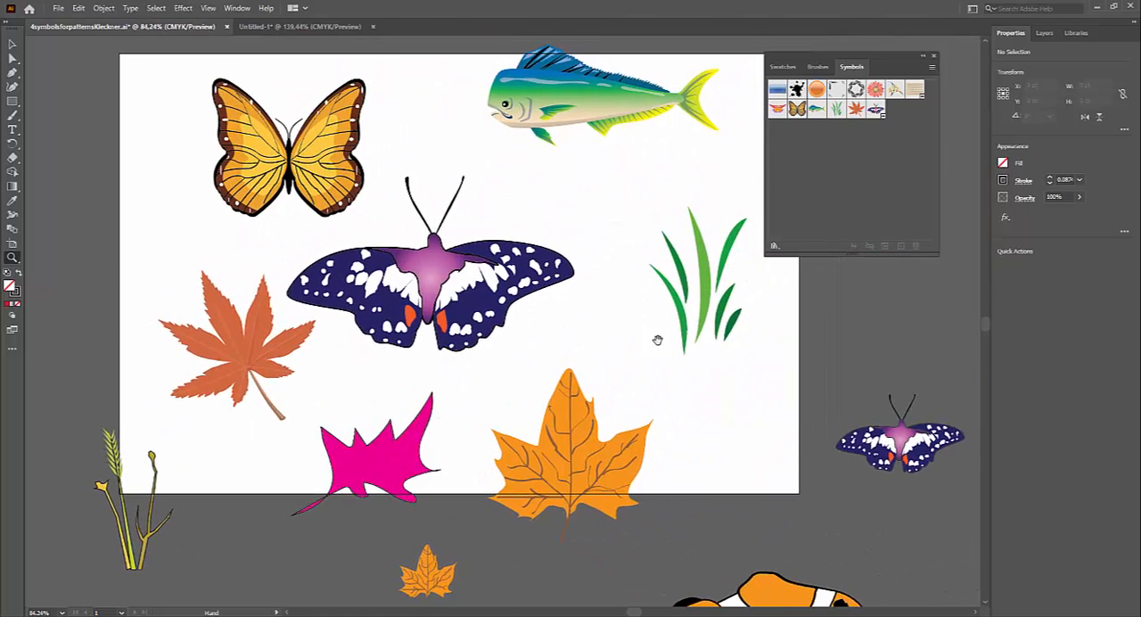
drag(670, 321, 610, 332)
key(space)
drag(688, 346, 618, 313)
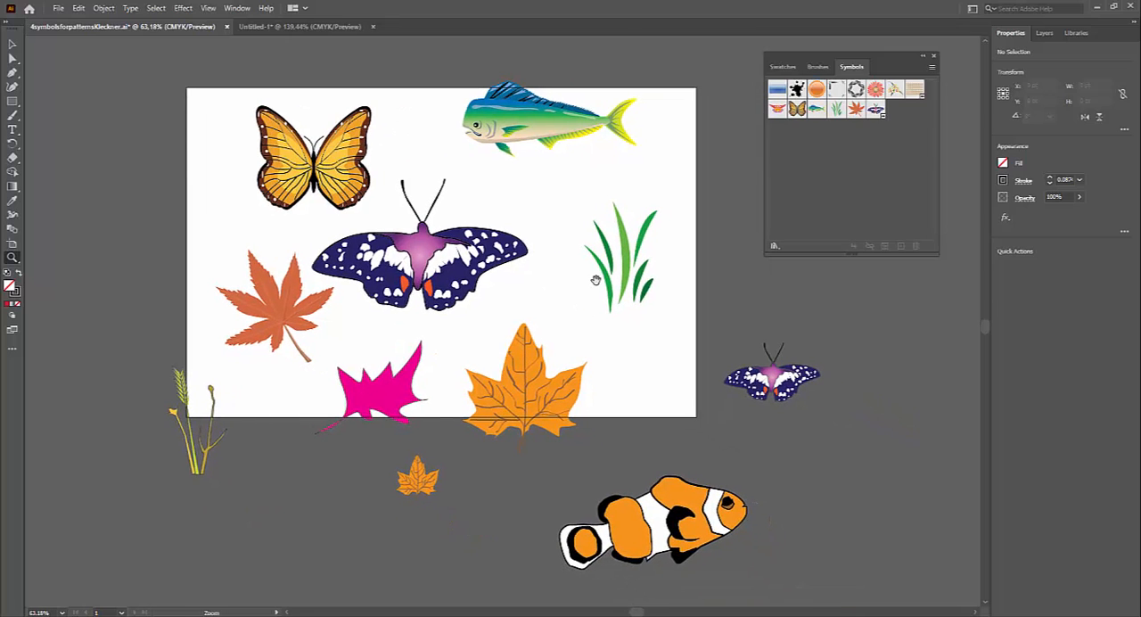